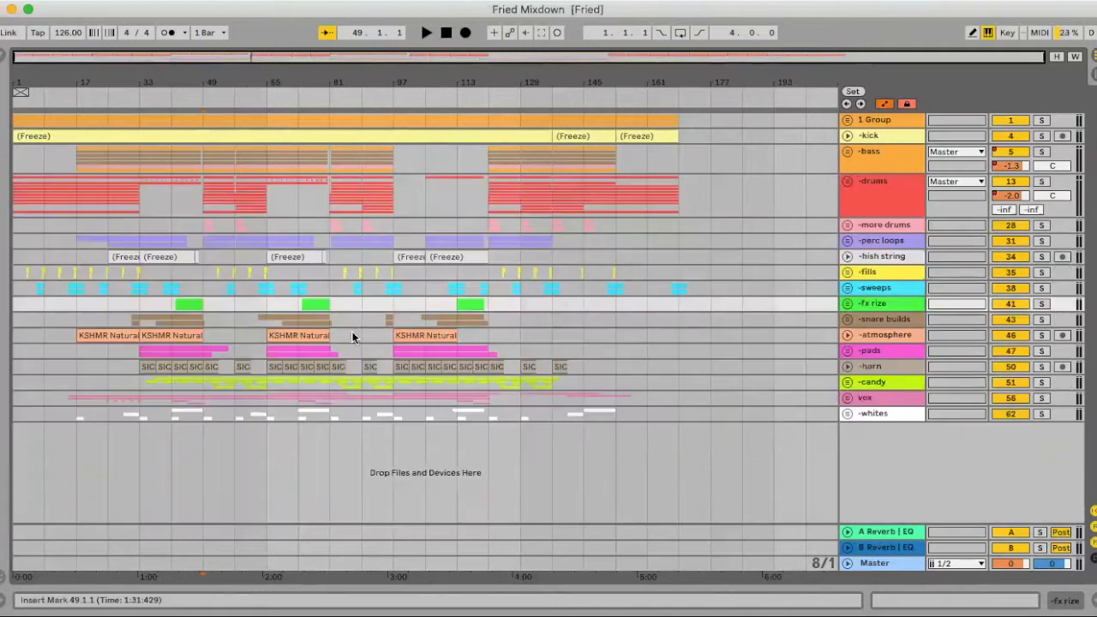
# - Set the arrangement's fixed grid to 2 bars and play the song from bar 45
pyautogui.rightClick(185, 286)
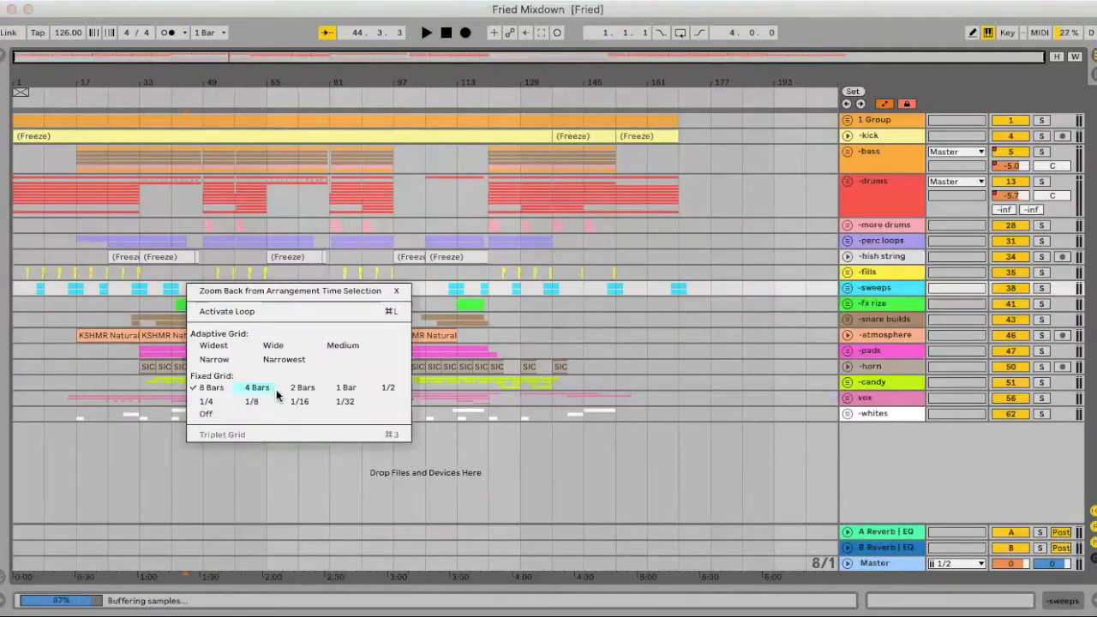
pyautogui.click(304, 388)
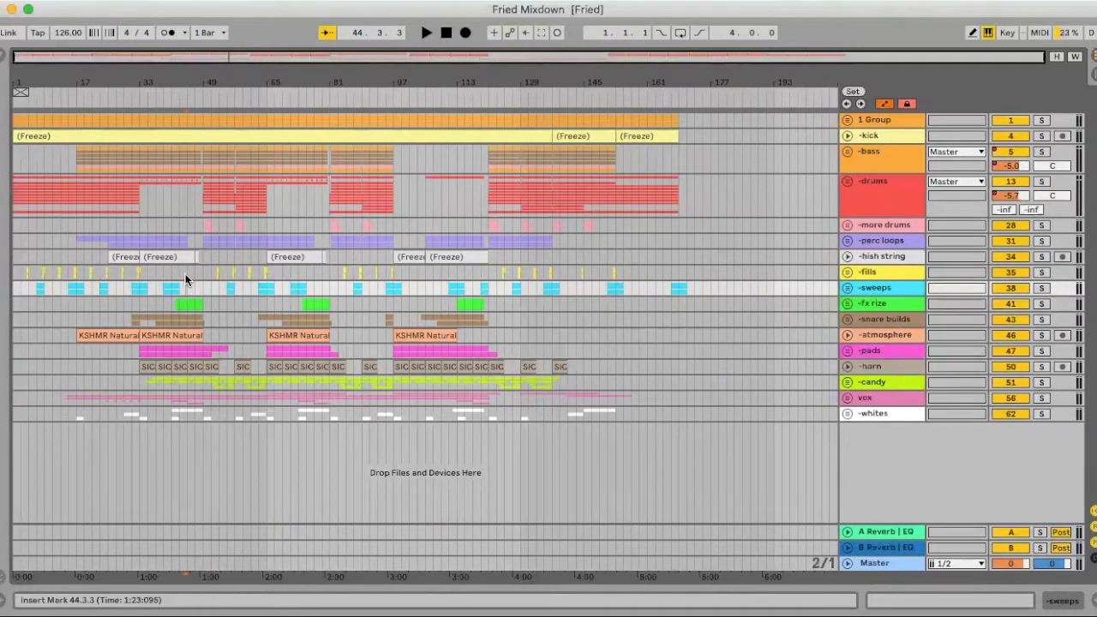
pyautogui.click(185, 273)
pyautogui.press('space')
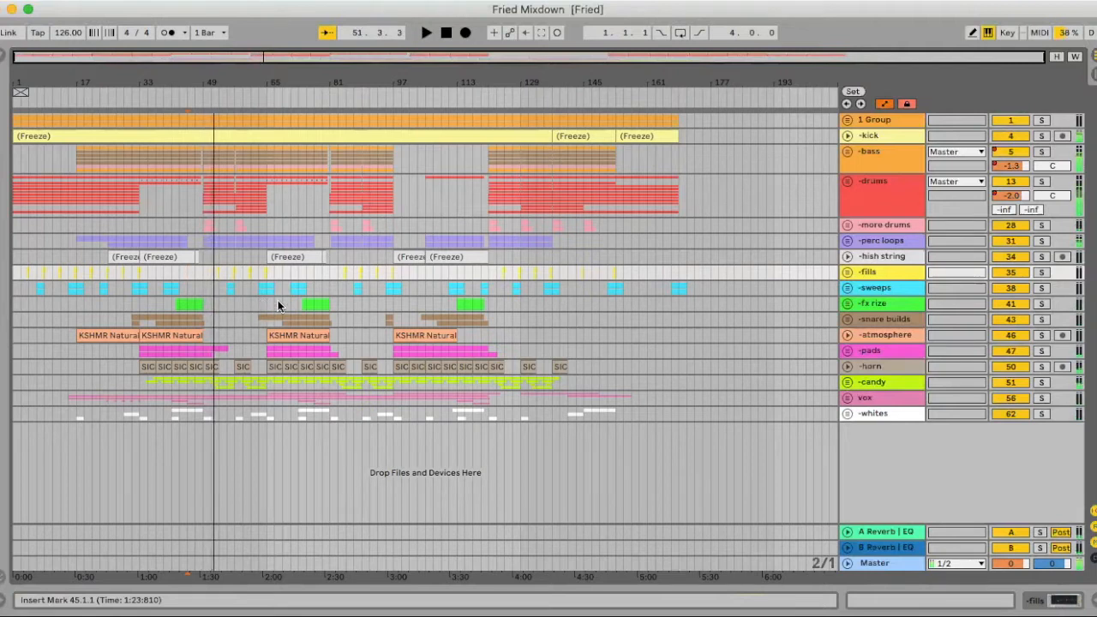
# - Unfold and solo the kick track, show its device chain and play it from bar 49
pyautogui.click(846, 135)
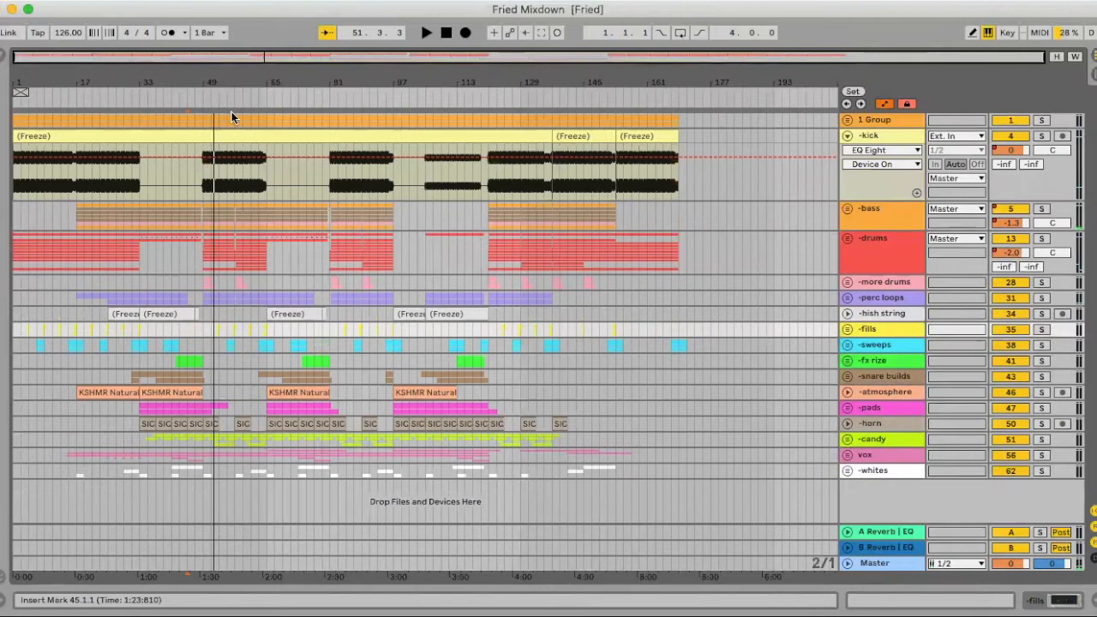
pyautogui.moveTo(206, 80); pyautogui.dragTo(195, 116)
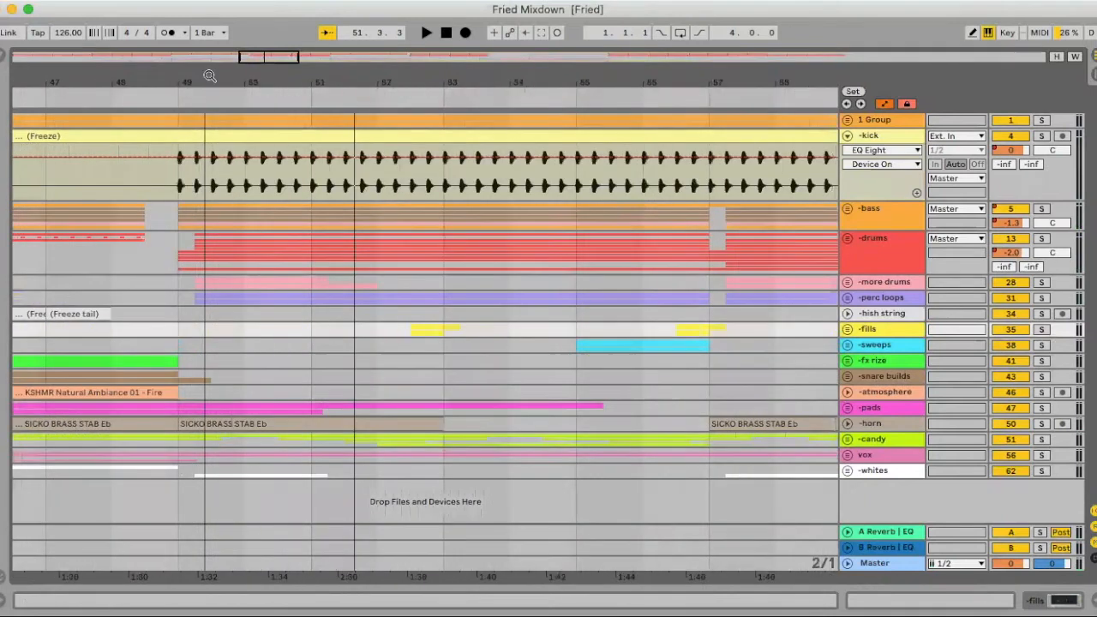
pyautogui.click(169, 168)
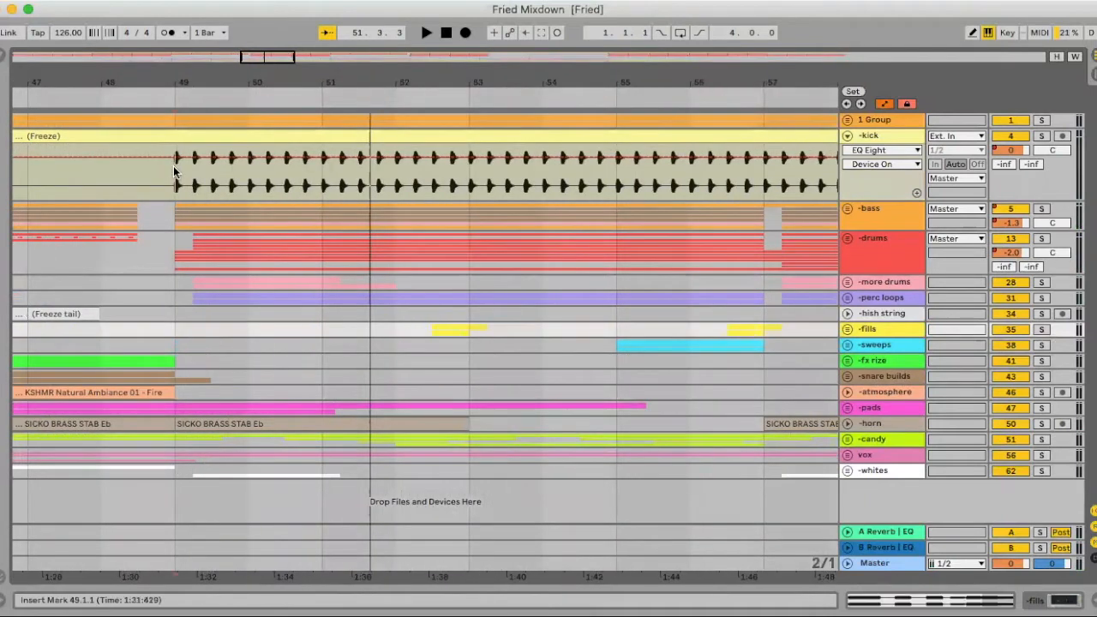
pyautogui.click(1041, 137)
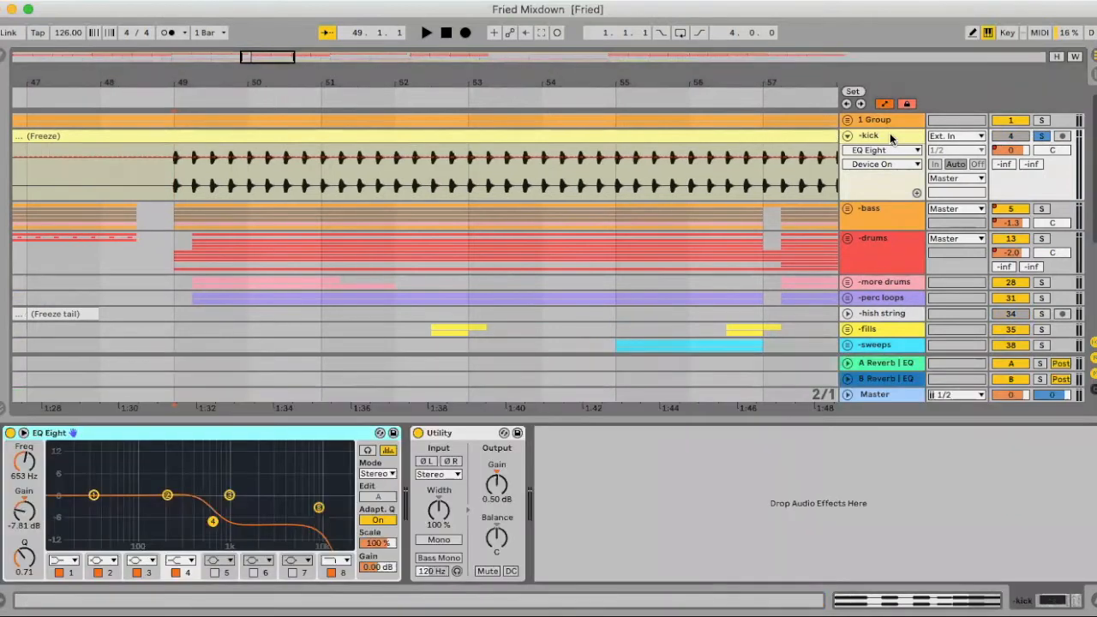
pyautogui.doubleClick(889, 135)
pyautogui.press('space')
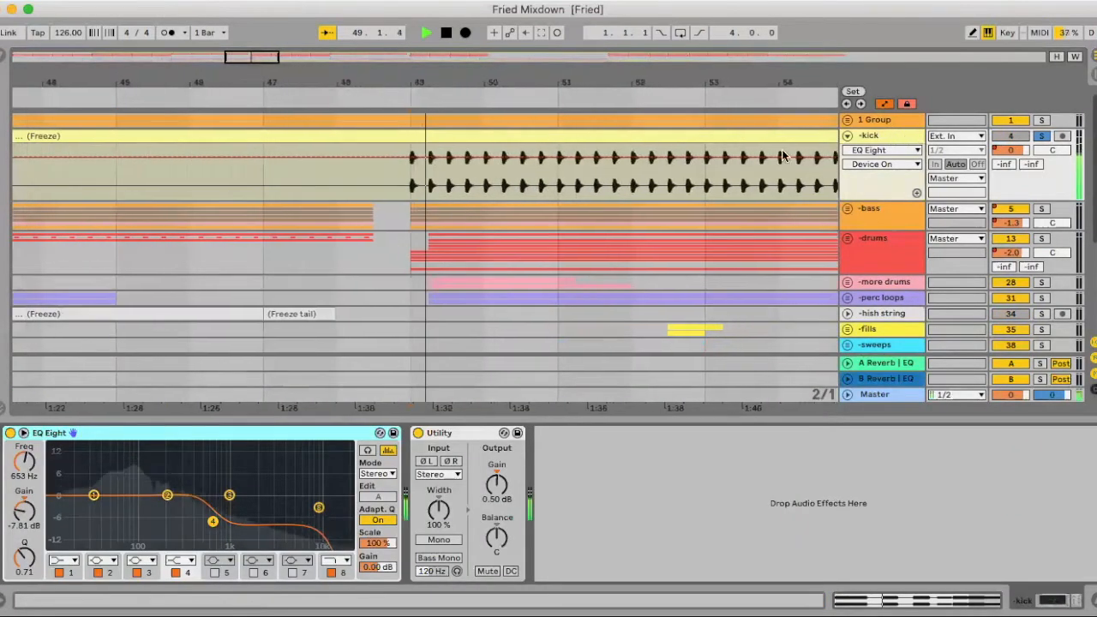
pyautogui.press('space')
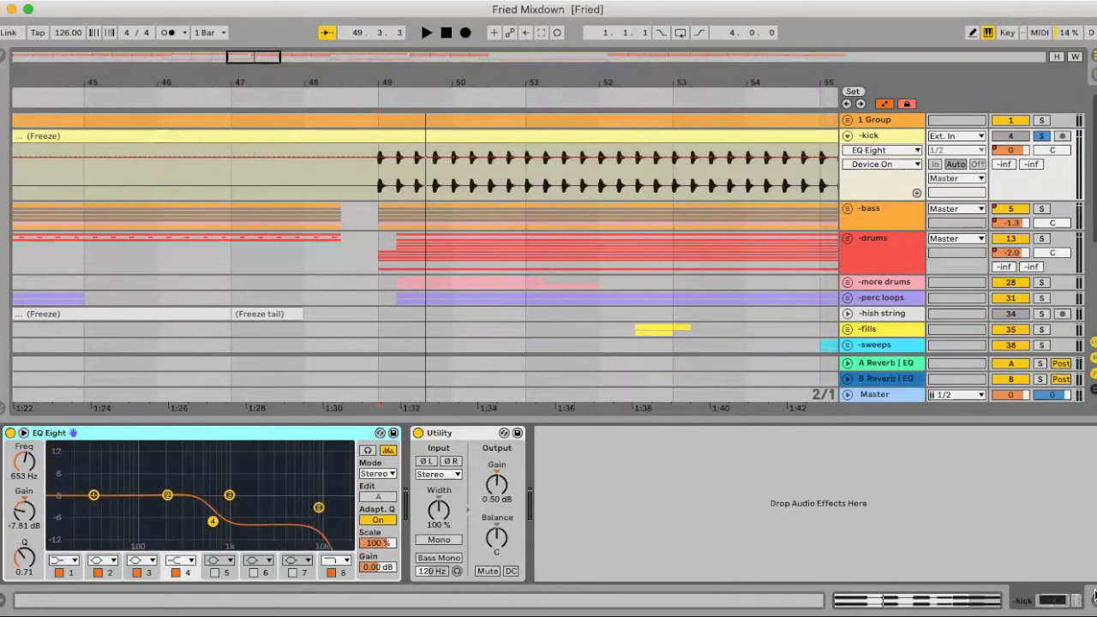
# - Examine the waveform of the kick's first hit at bar 49 up close
pyautogui.moveTo(394, 78); pyautogui.dragTo(394, 164)
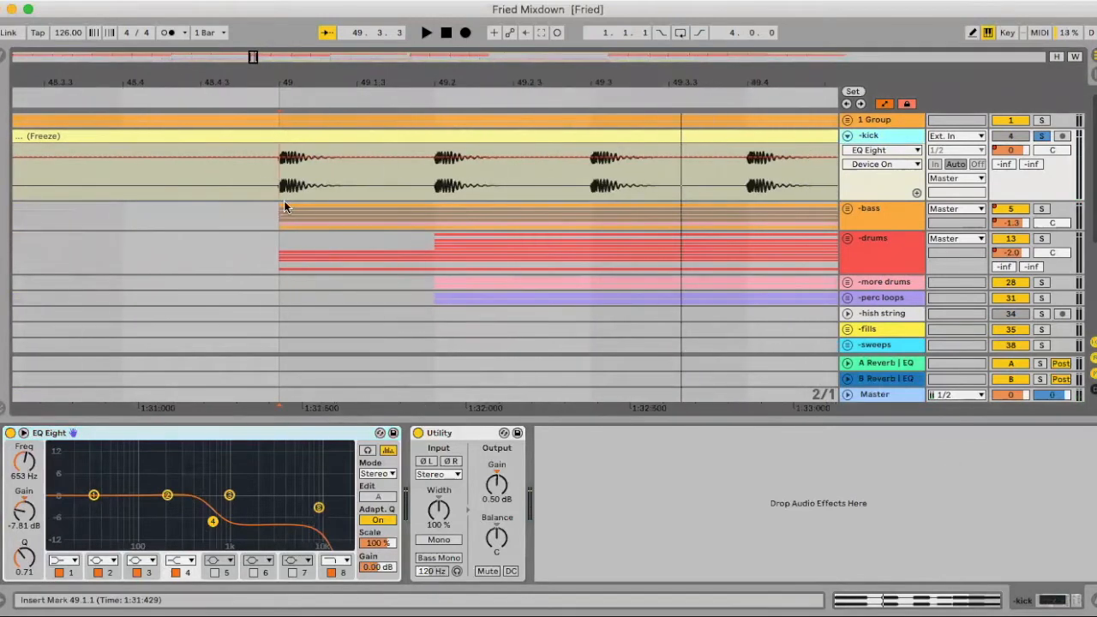
pyautogui.moveTo(283, 79); pyautogui.dragTo(245, 204)
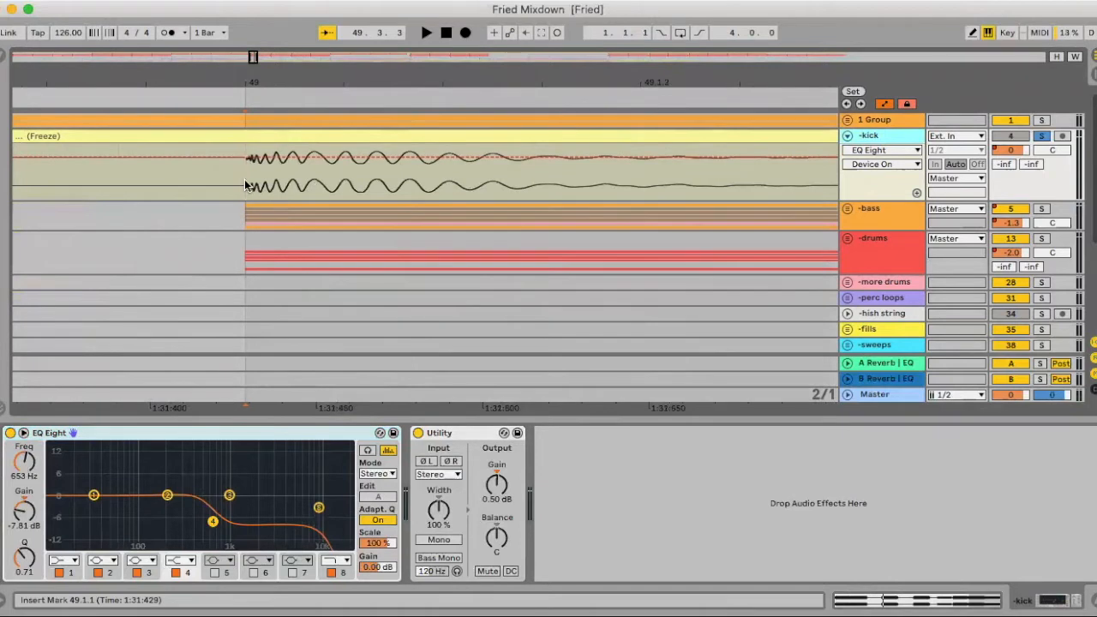
pyautogui.moveTo(292, 83); pyautogui.dragTo(292, 17)
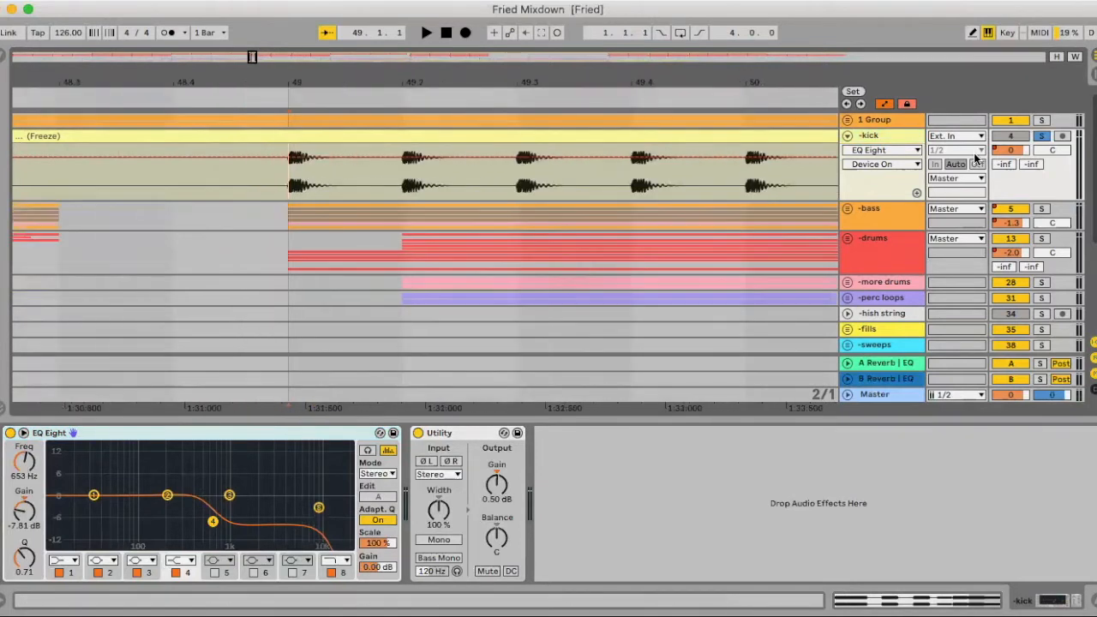
# - Unfold the bass group and solo it
pyautogui.moveTo(691, 83); pyautogui.dragTo(691, 17)
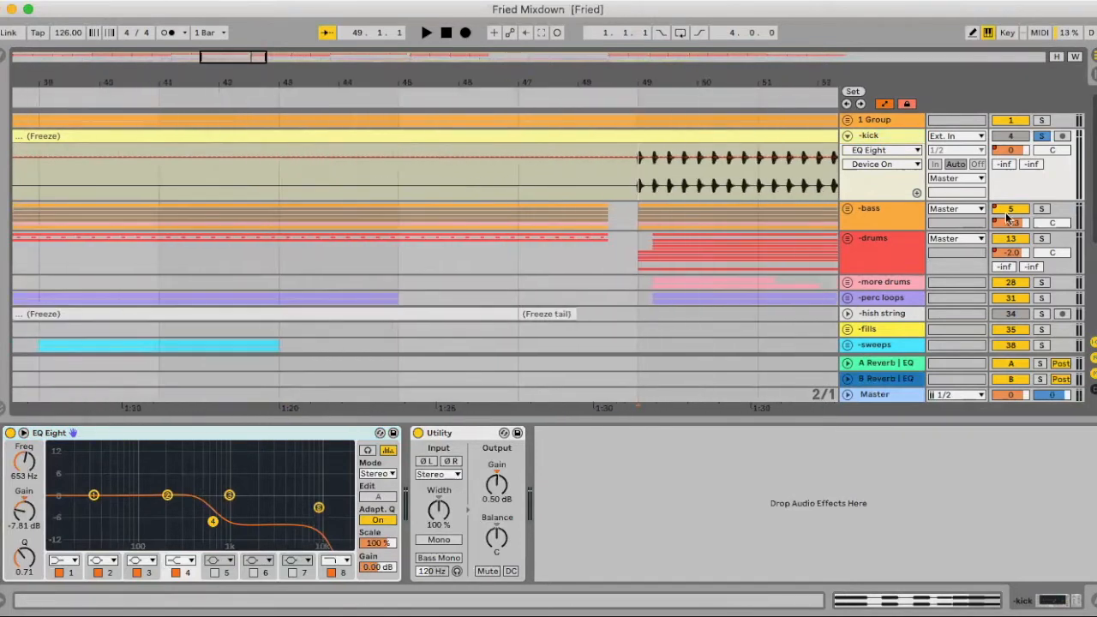
pyautogui.click(844, 210)
pyautogui.click(1043, 208)
pyautogui.scroll(-8, 639, 212)
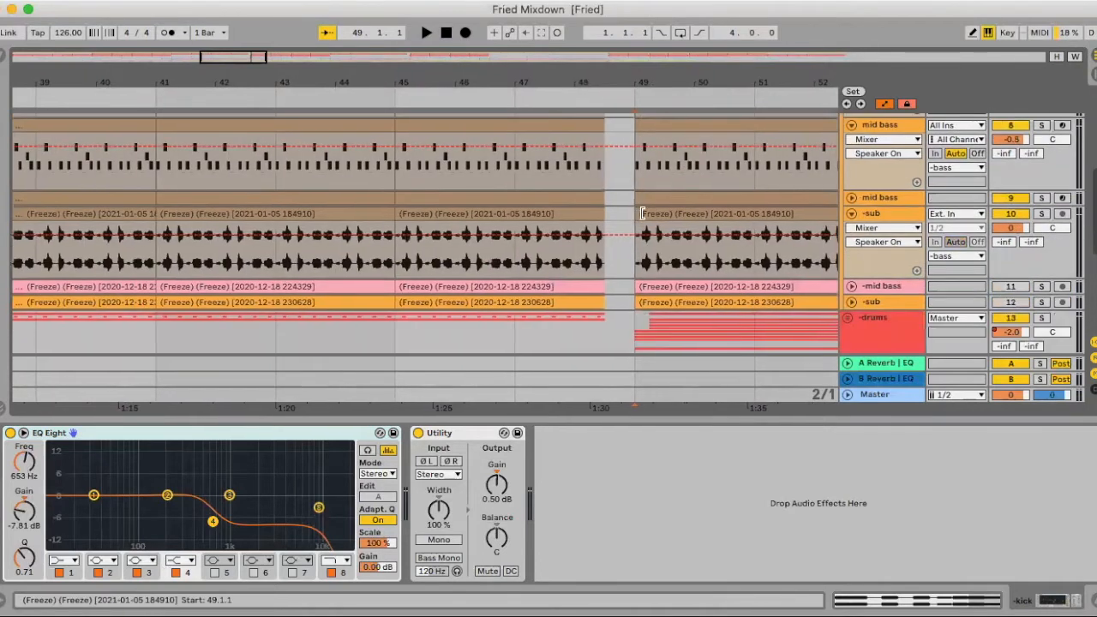
pyautogui.moveTo(522, 82); pyautogui.dragTo(522, 43)
pyautogui.hscroll(5, 563, 216)
pyautogui.scroll(3, 562, 216)
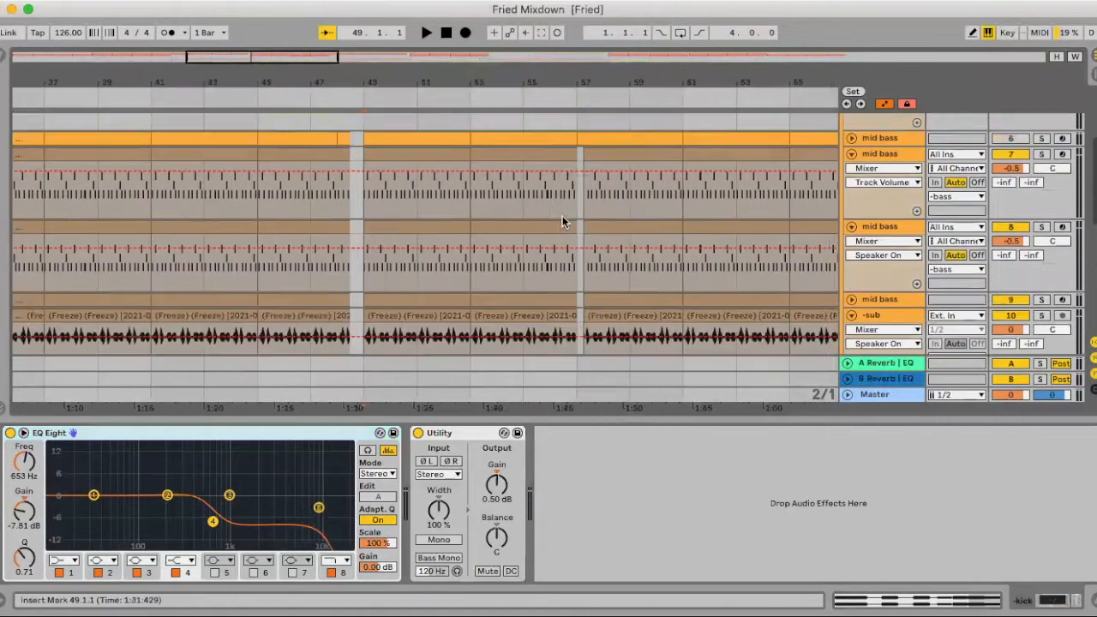
# - View the MIDI notes of the mid bass clip at bar 49 on track 8, leaving the clip view closed
pyautogui.scroll(-3, 562, 216)
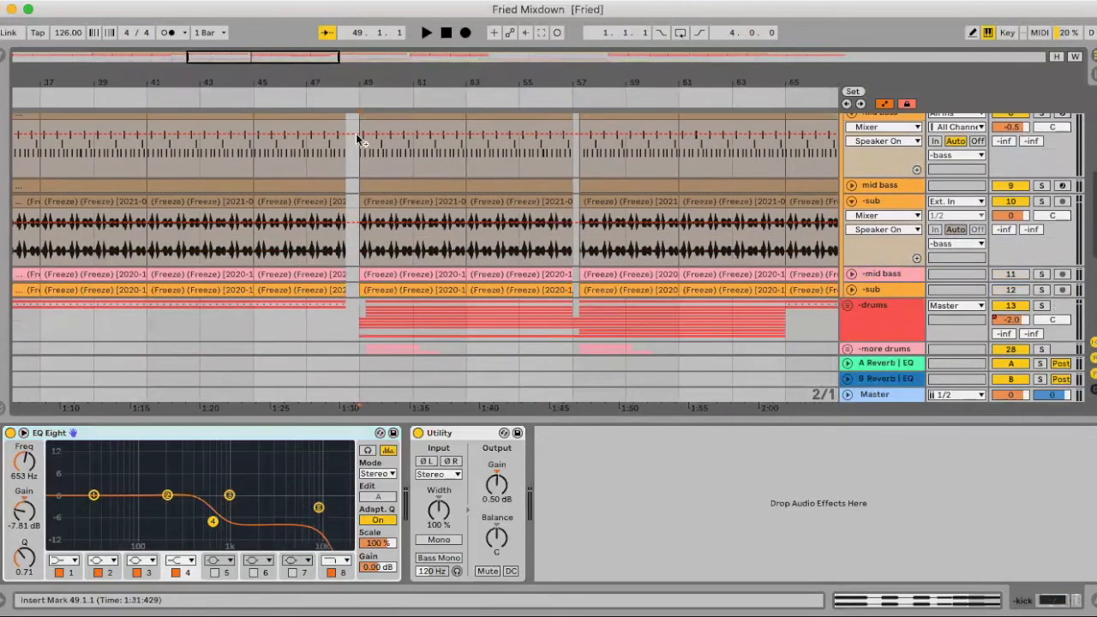
pyautogui.scroll(2, 381, 146)
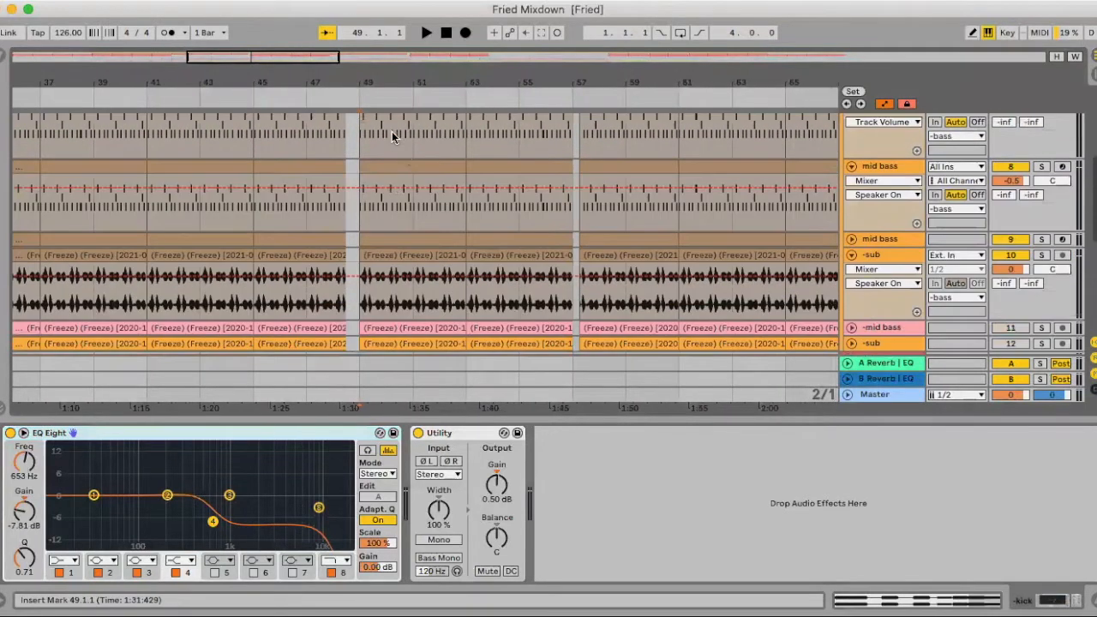
pyautogui.doubleClick(429, 168)
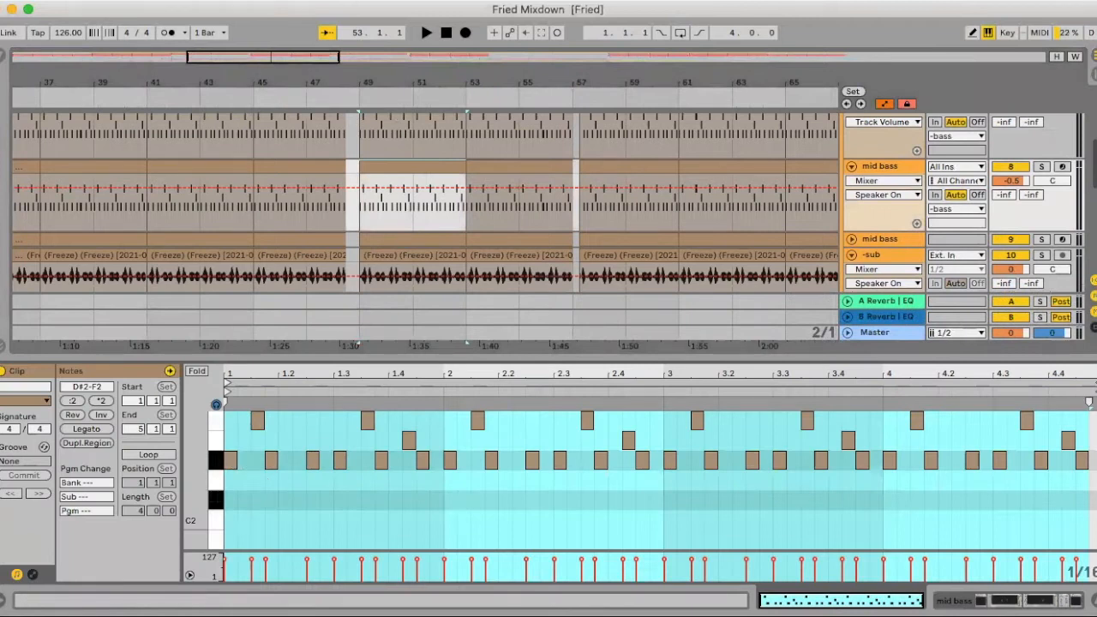
pyautogui.click(1092, 600)
# - Show the device chain of the sub on track 10 and inspect its CLA-76 Mono compressor's attack and release, then close the plugin window
pyautogui.doubleClick(885, 257)
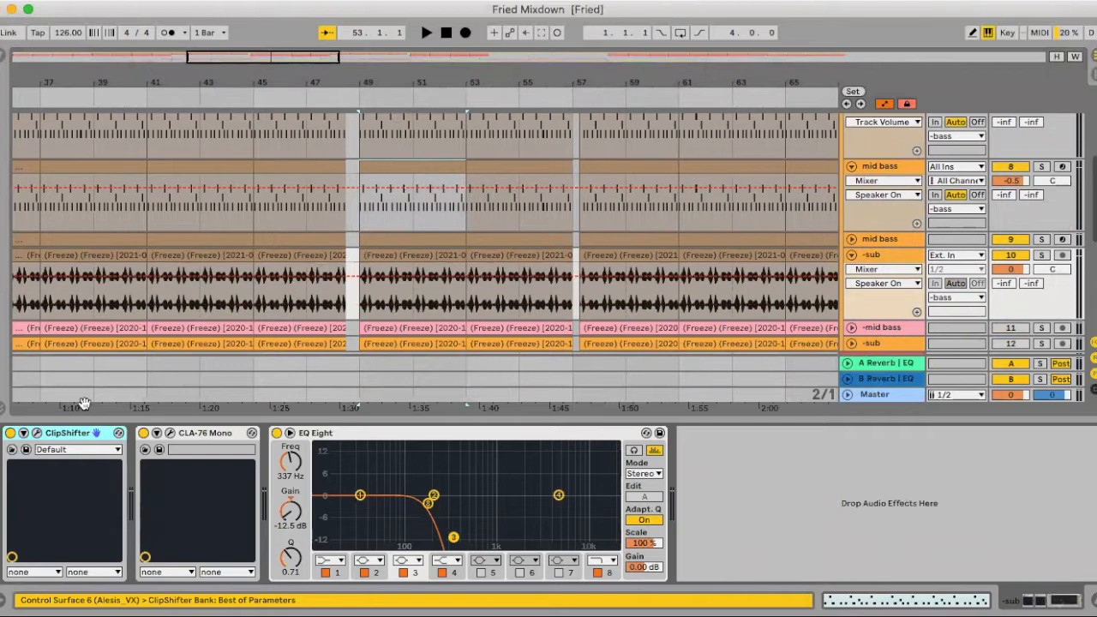
pyautogui.moveTo(437, 85); pyautogui.dragTo(437, 137)
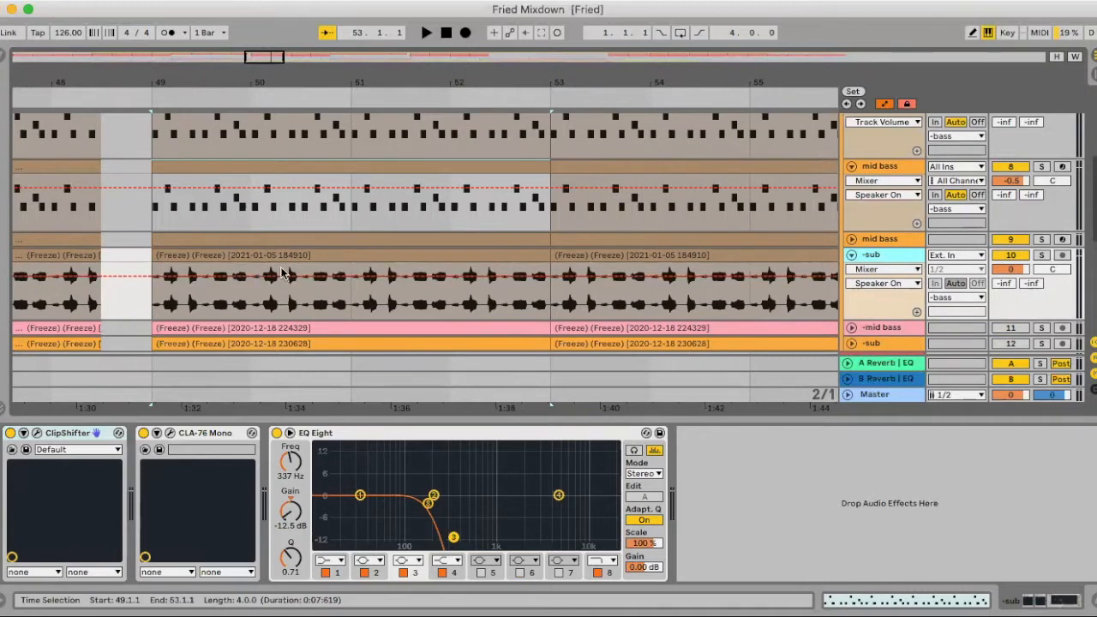
pyautogui.hscroll(1, 284, 273)
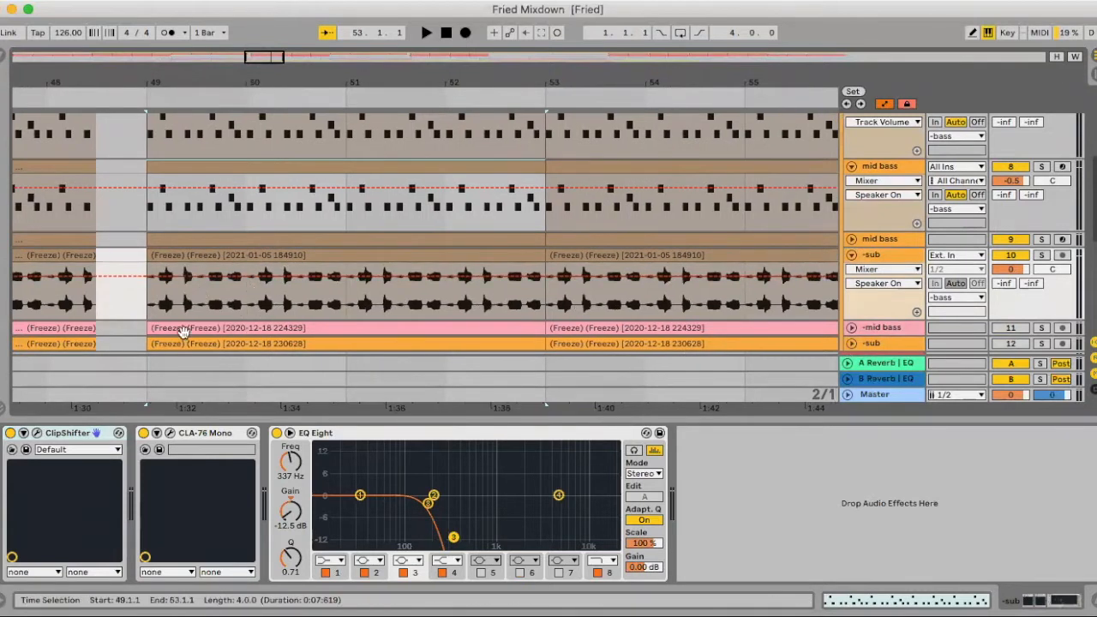
pyautogui.click(184, 436)
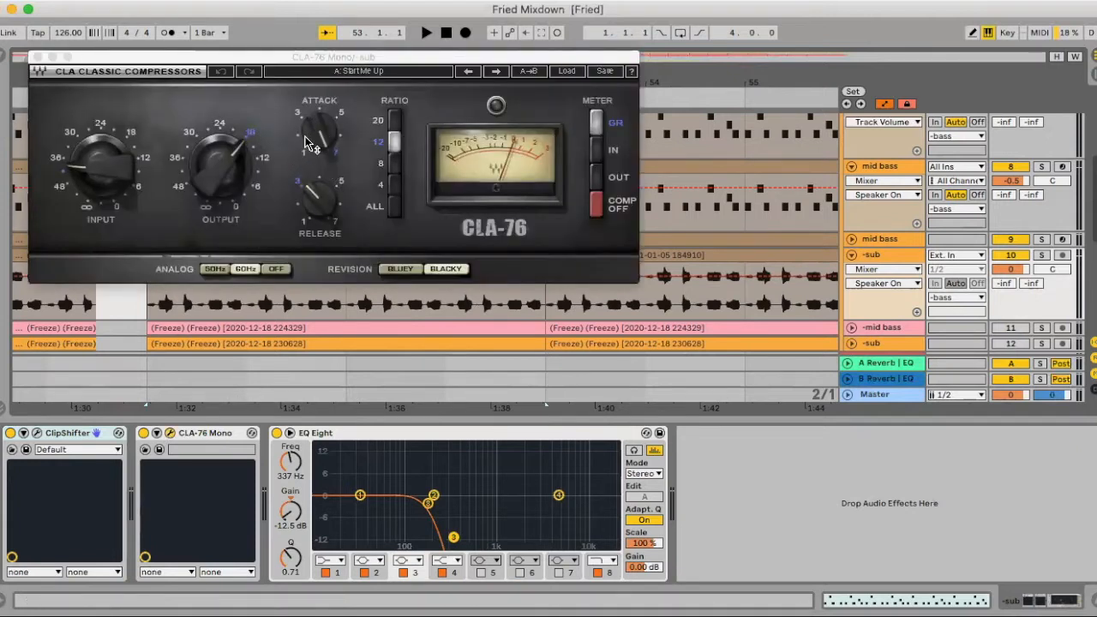
pyautogui.moveTo(323, 144)
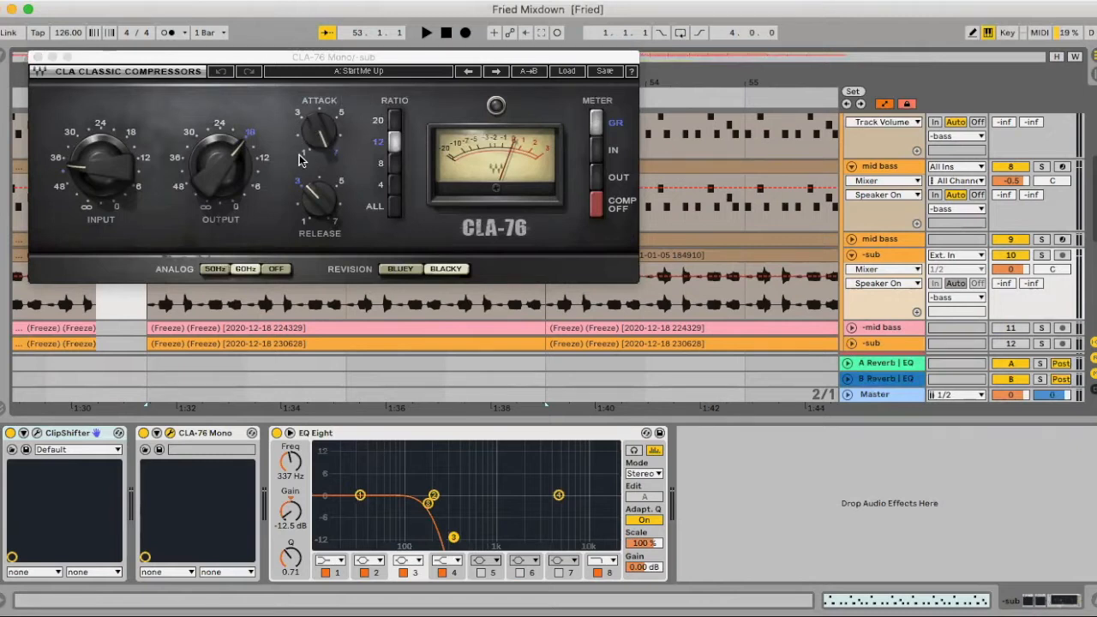
pyautogui.click(36, 57)
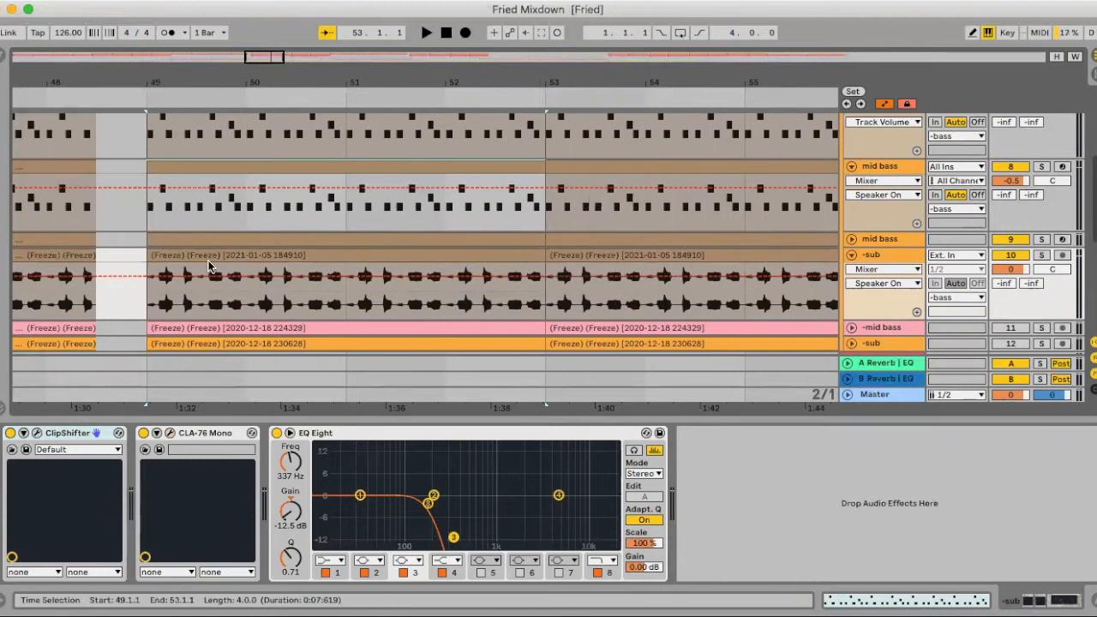
# - Solo the sub on track 10 and play it from bar 49 with its device chain shown
pyautogui.hscroll(-2, 195, 296)
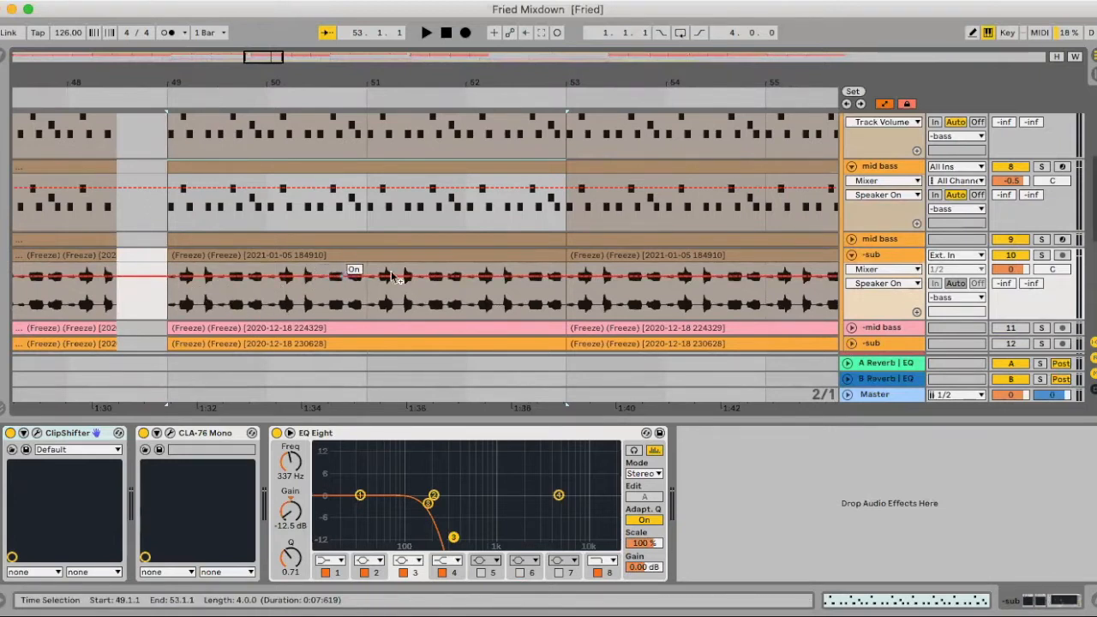
pyautogui.click(851, 255)
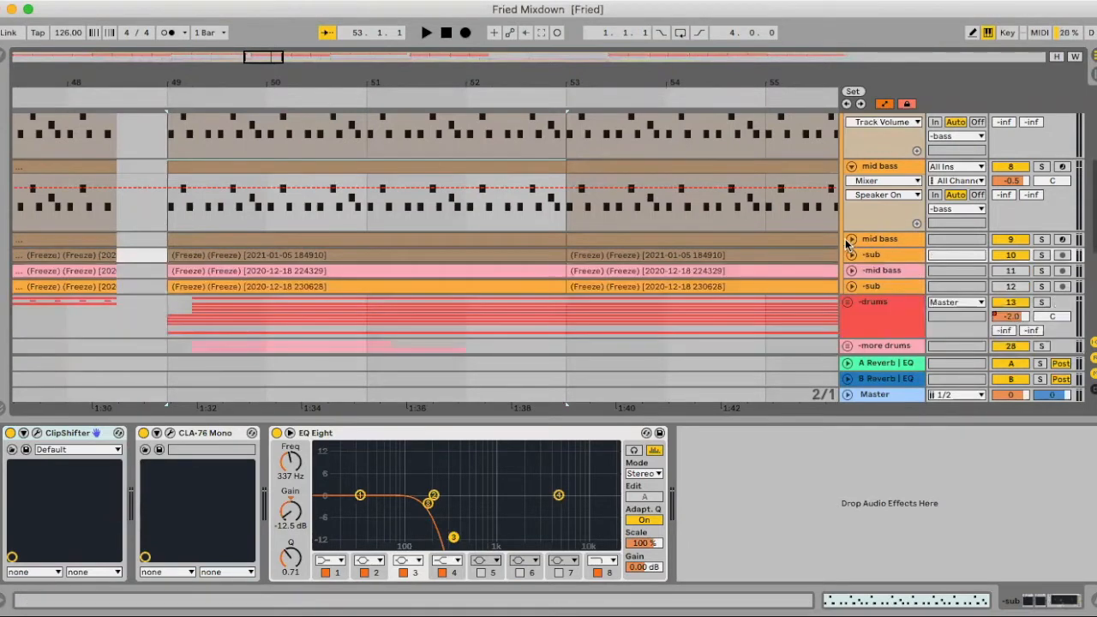
pyautogui.click(851, 256)
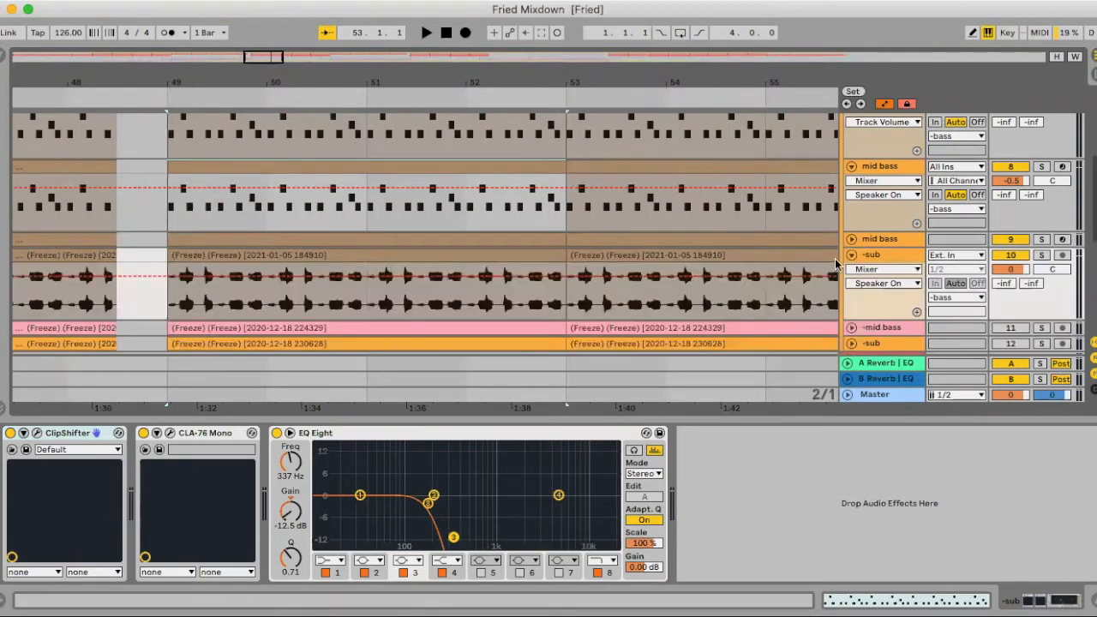
pyautogui.click(890, 254)
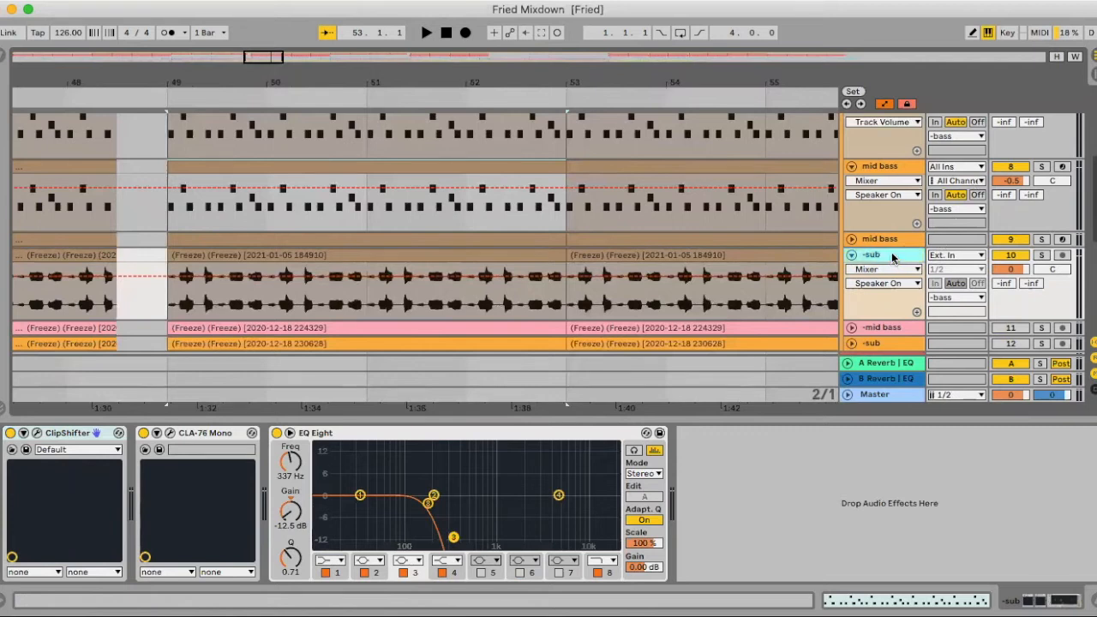
pyautogui.click(1041, 255)
pyautogui.press('space')
pyautogui.hscroll(2, 621, 268)
pyautogui.hscroll(3, 625, 272)
pyautogui.scroll(3, 629, 275)
pyautogui.press('space')
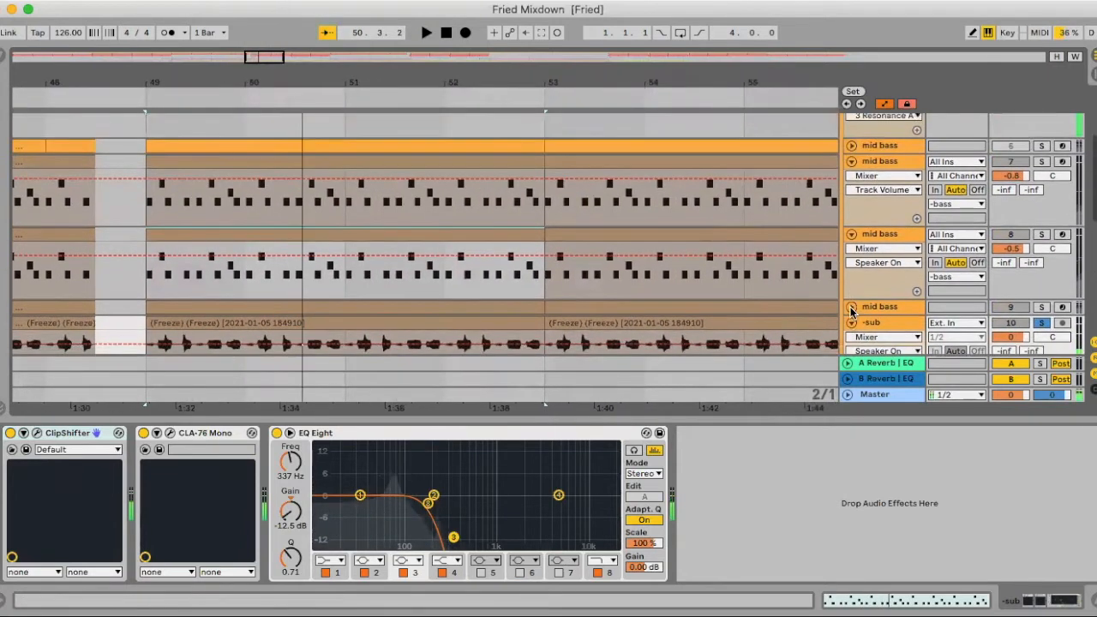
# - Fold the sub track, unfold the mid bass on track 9 and look through its device chain
pyautogui.click(852, 323)
pyautogui.press('super+alt+l')
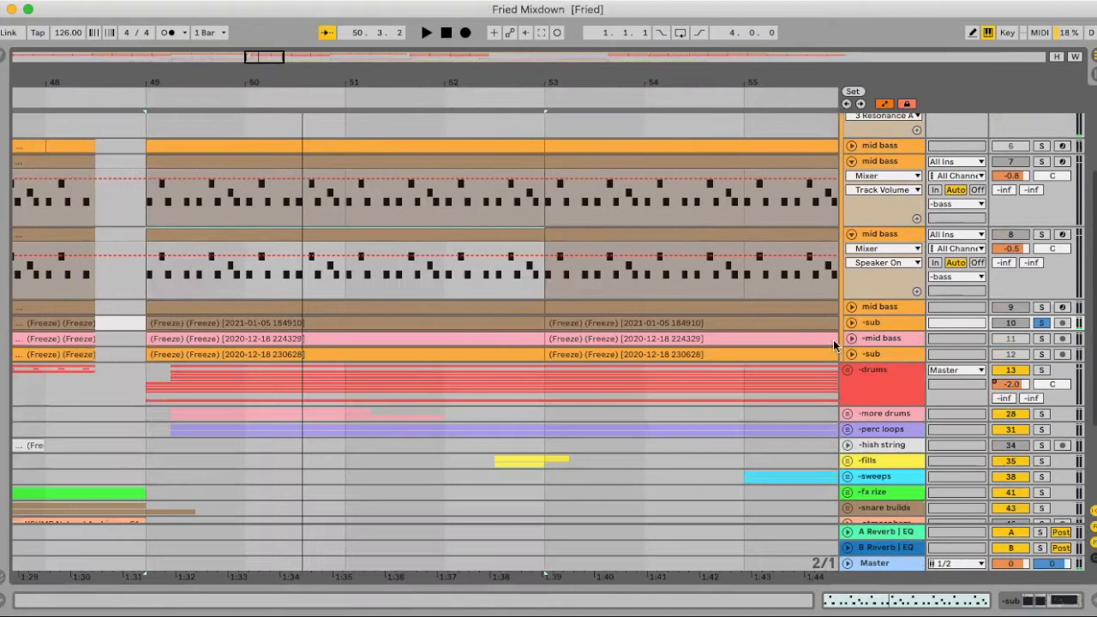
pyautogui.click(852, 308)
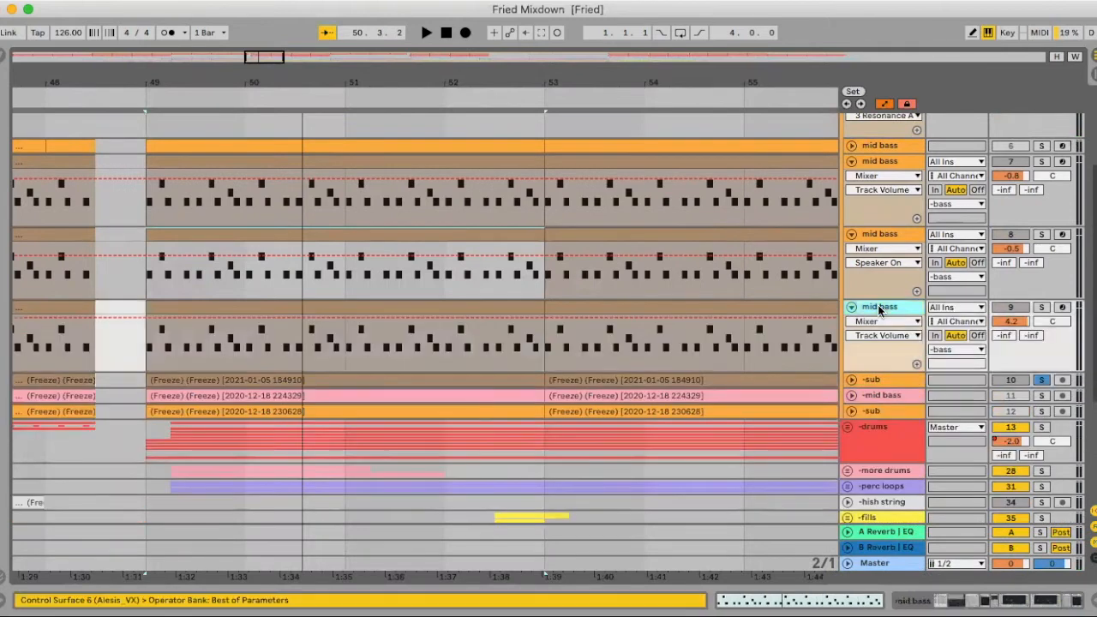
pyautogui.doubleClick(880, 309)
pyautogui.hscroll(5, 734, 479)
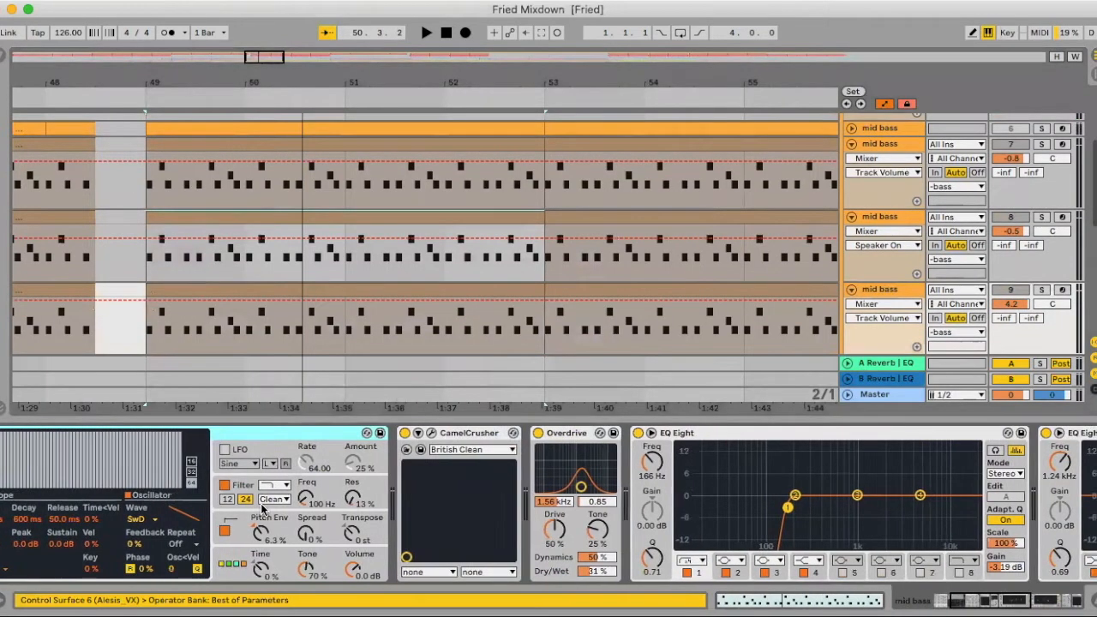
pyautogui.hscroll(-5, 56, 463)
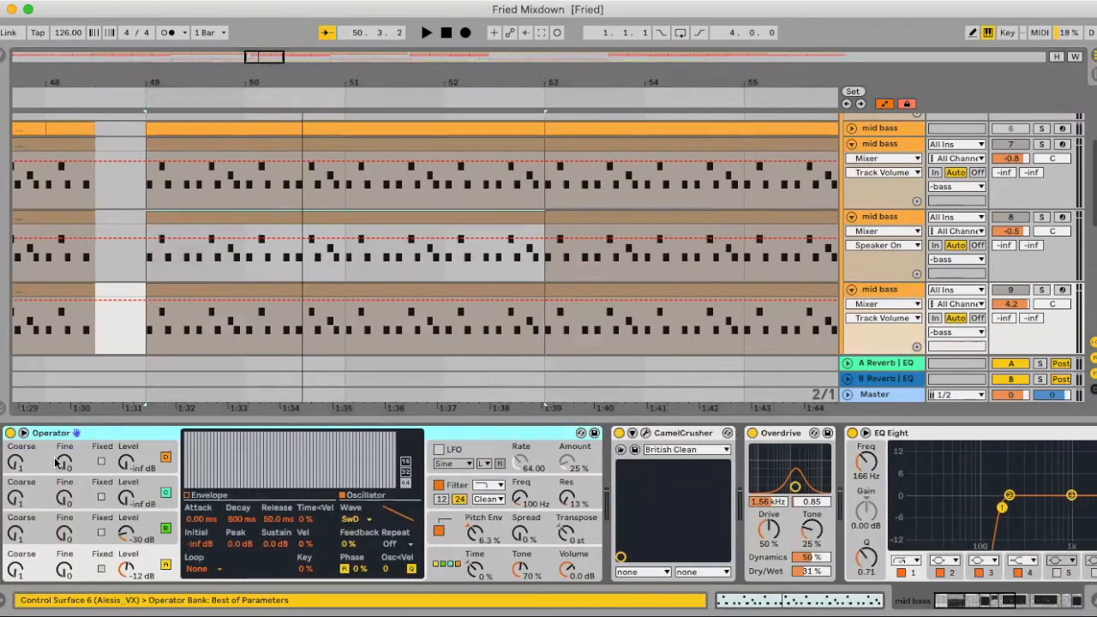
# - Compare the device chains of the mid bass layers on tracks 8, 7 and 9
pyautogui.click(869, 223)
pyautogui.click(898, 145)
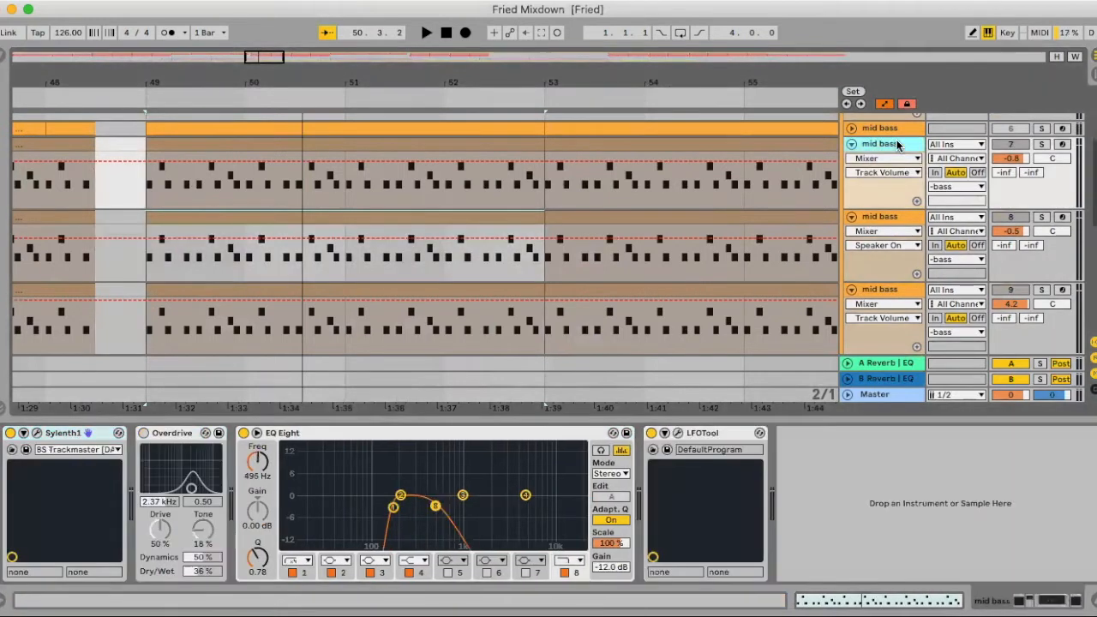
pyautogui.click(881, 291)
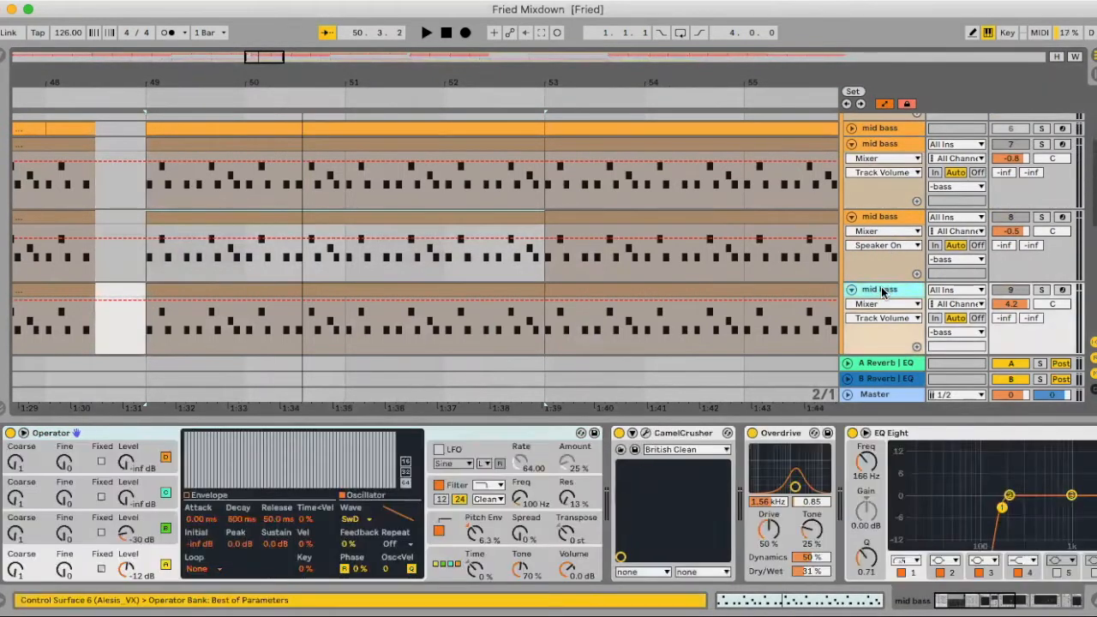
# - Look through the rest of the mid bass device chain on track 9, from Overdrive through both EQ Eights to LFOTool
pyautogui.hscroll(10, 746, 264)
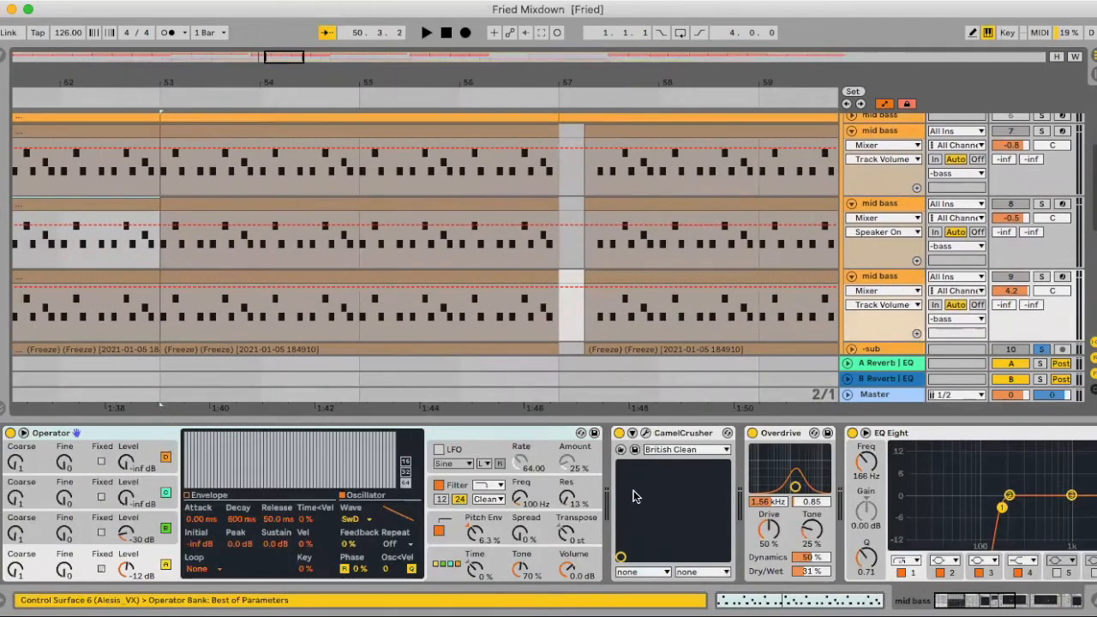
pyautogui.hscroll(15, 634, 490)
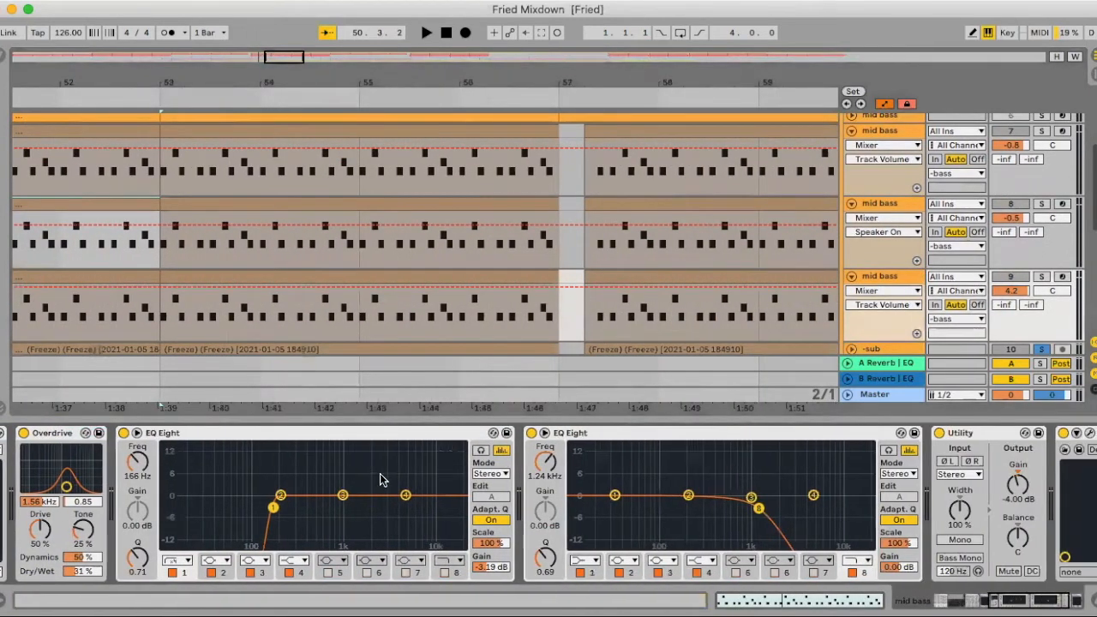
pyautogui.hscroll(5, 706, 519)
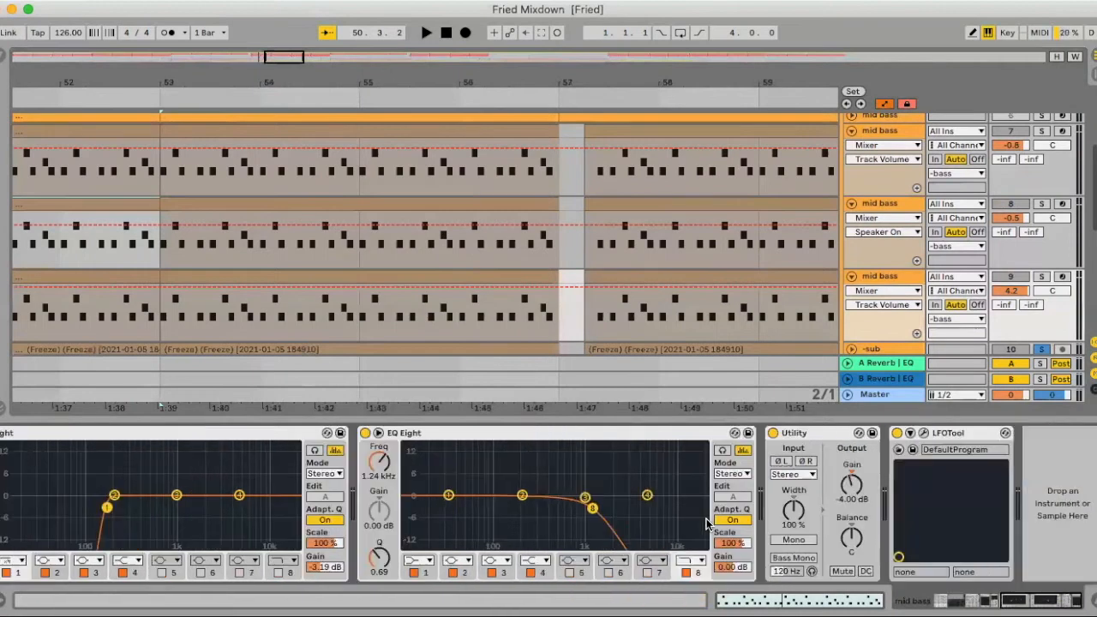
# - Solo the mid bass on track 9 and audition its clip from bar 57
pyautogui.click(1040, 279)
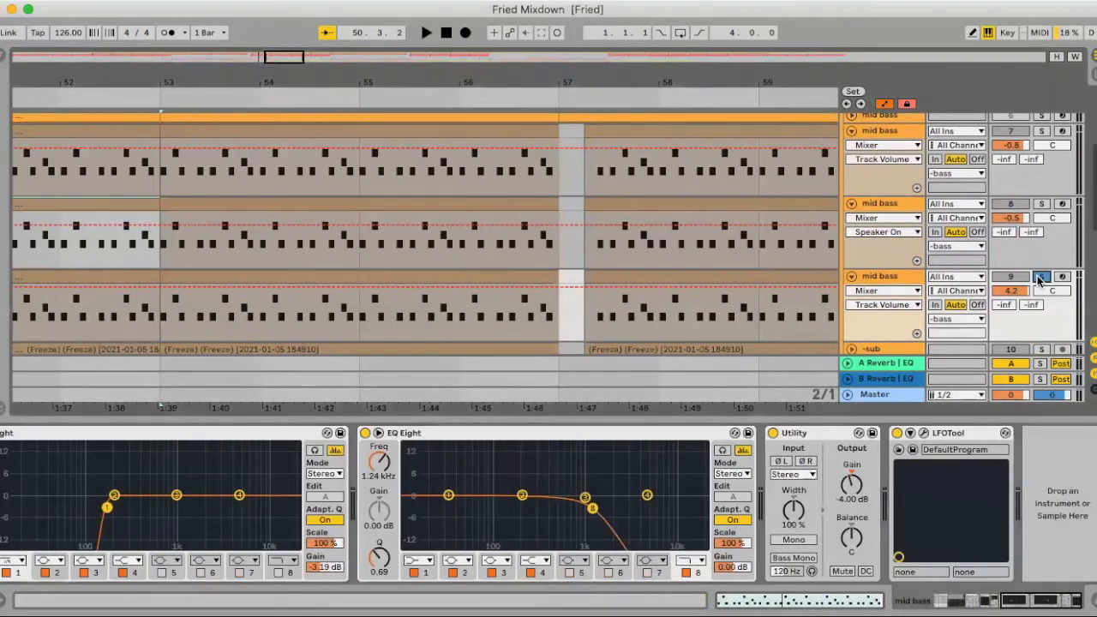
pyautogui.scroll(-1, 814, 270)
pyautogui.click(666, 262)
pyautogui.press('space')
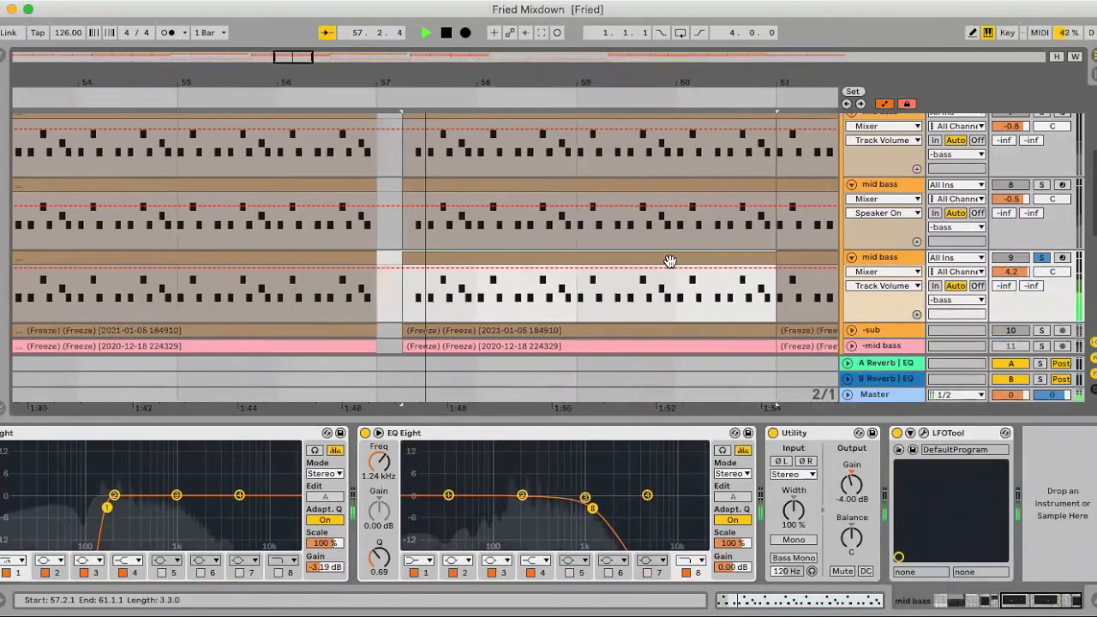
pyautogui.press('space')
# - Switch the solo to the mid bass on track 8 and audition it
pyautogui.click(1042, 185)
pyautogui.scroll(1, 883, 240)
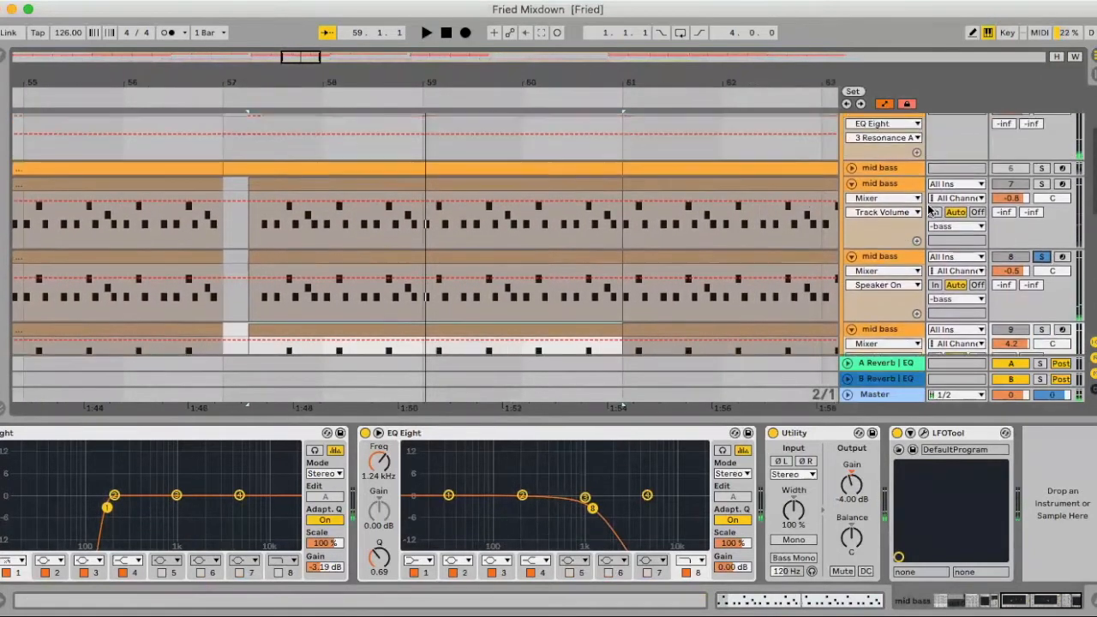
pyautogui.press('space')
# - Solo the mid bass on track 7, select its clip at bar 57 and audition it with its device chain shown
pyautogui.click(1042, 186)
pyautogui.press('space')
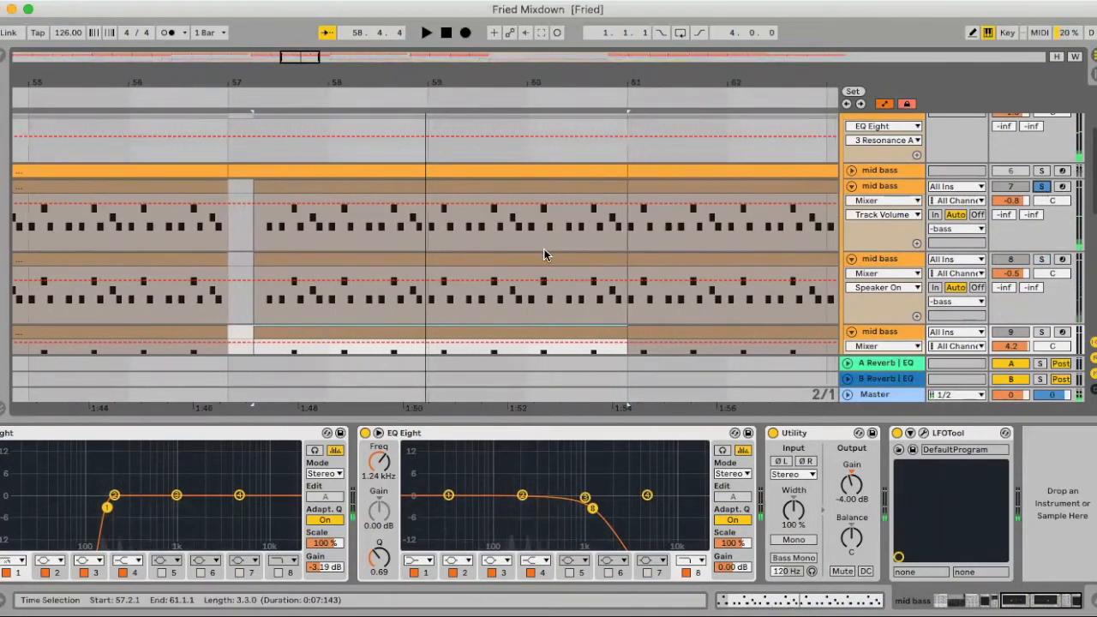
pyautogui.click(329, 188)
pyautogui.press('space')
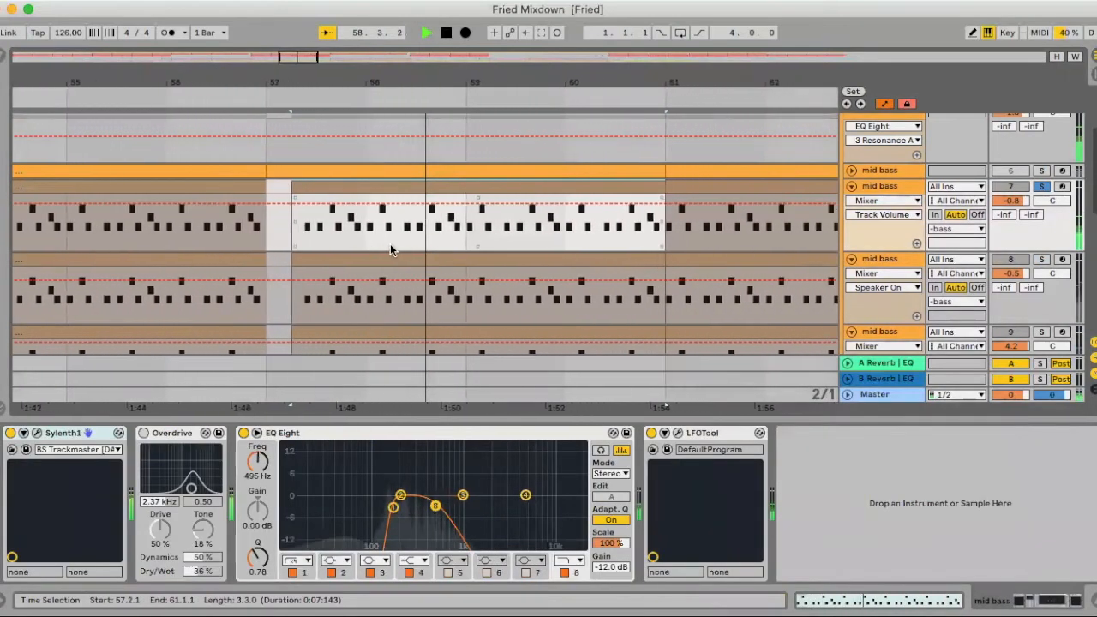
pyautogui.press('space')
# - Hide the device view, solo the whole -bass group and play all bass layers together from bar 57
pyautogui.click(1092, 601)
pyautogui.scroll(1, 1059, 144)
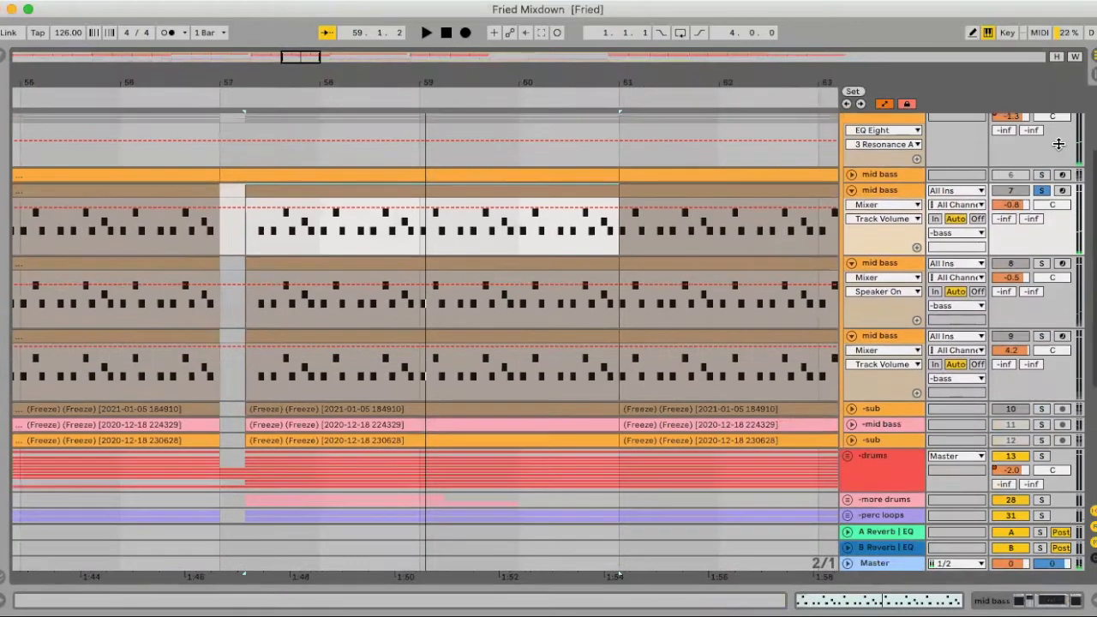
pyautogui.scroll(2, 1059, 144)
pyautogui.click(1040, 180)
pyautogui.press('space')
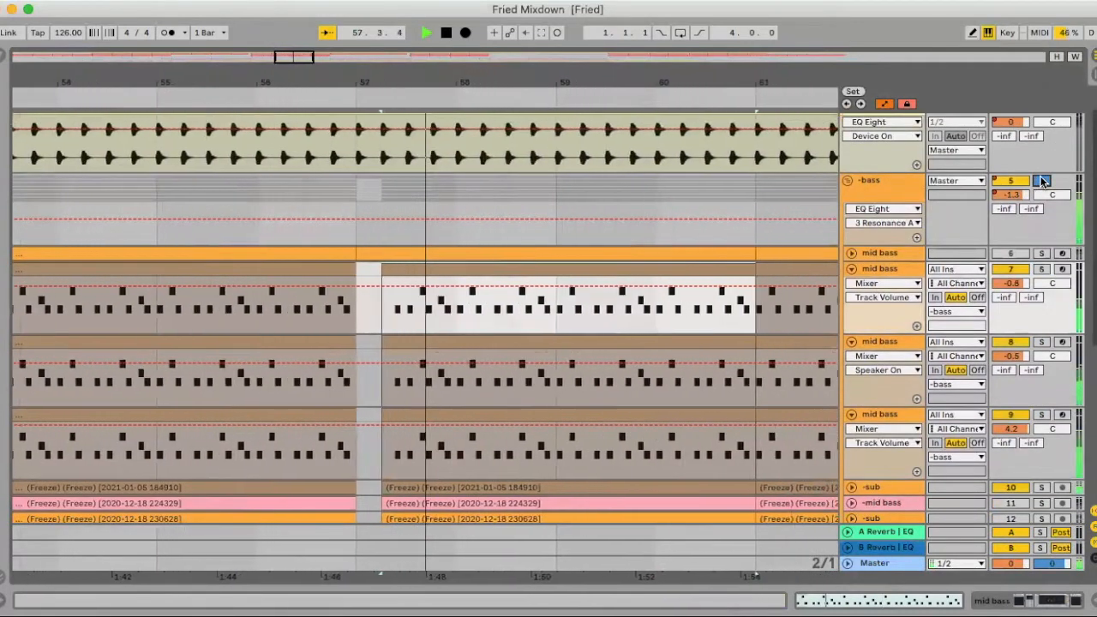
# - Solo the -kick along with the -bass group and play them together from bar 61
pyautogui.scroll(1, 1018, 138)
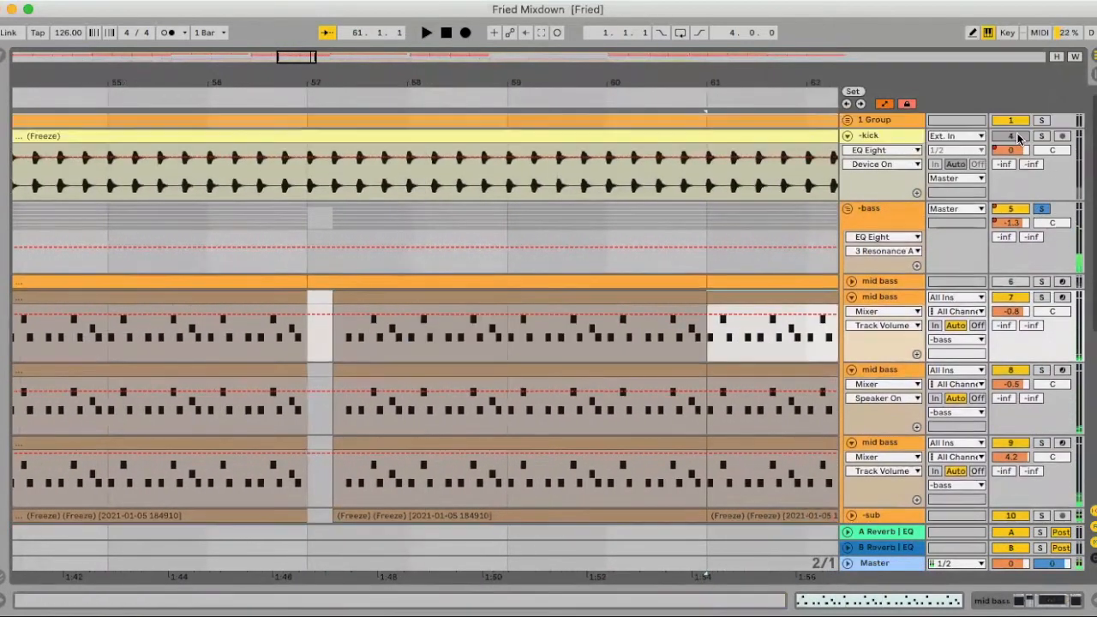
pyautogui.hscroll(3, 758, 243)
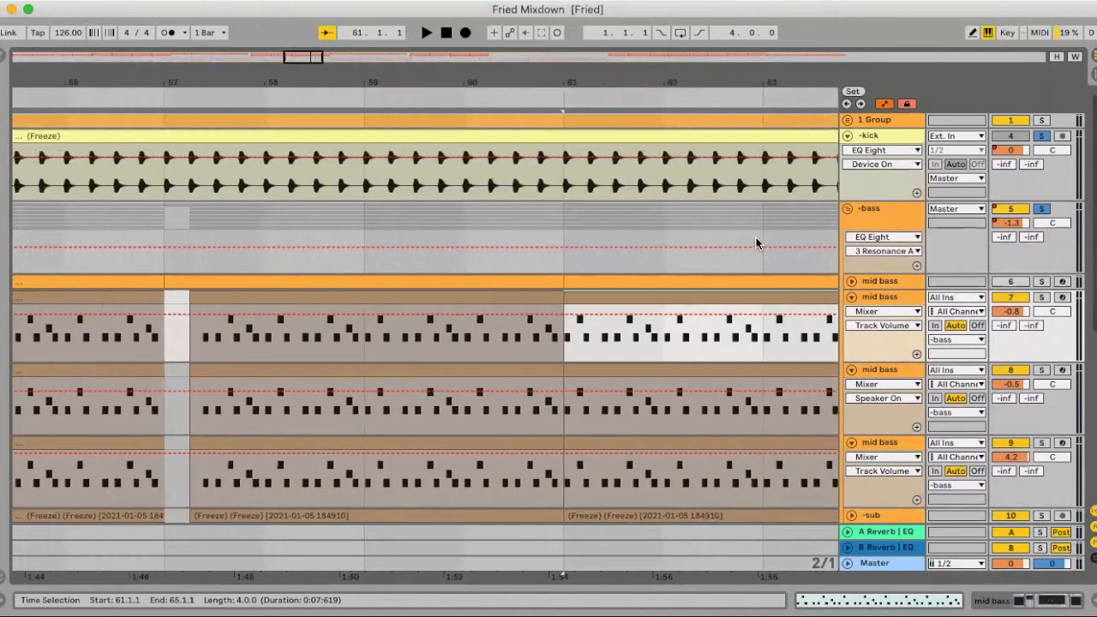
pyautogui.press('space')
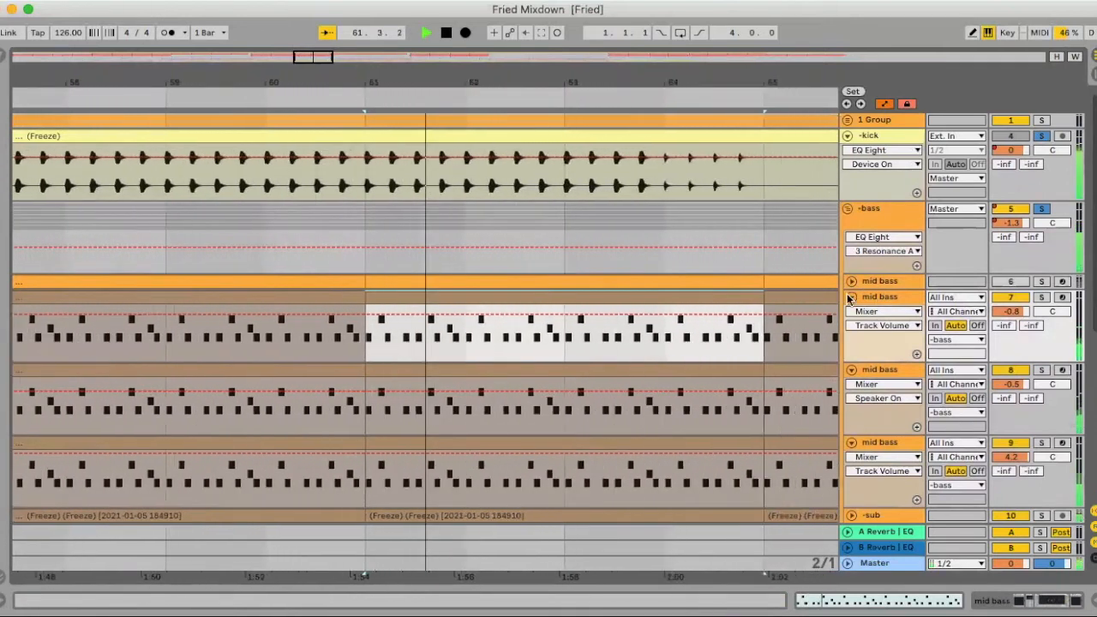
# - Fold the mid bass tracks 7, 8 and 9, stop playback and collapse the -bass group
pyautogui.click(851, 296)
pyautogui.click(851, 312)
pyautogui.click(851, 327)
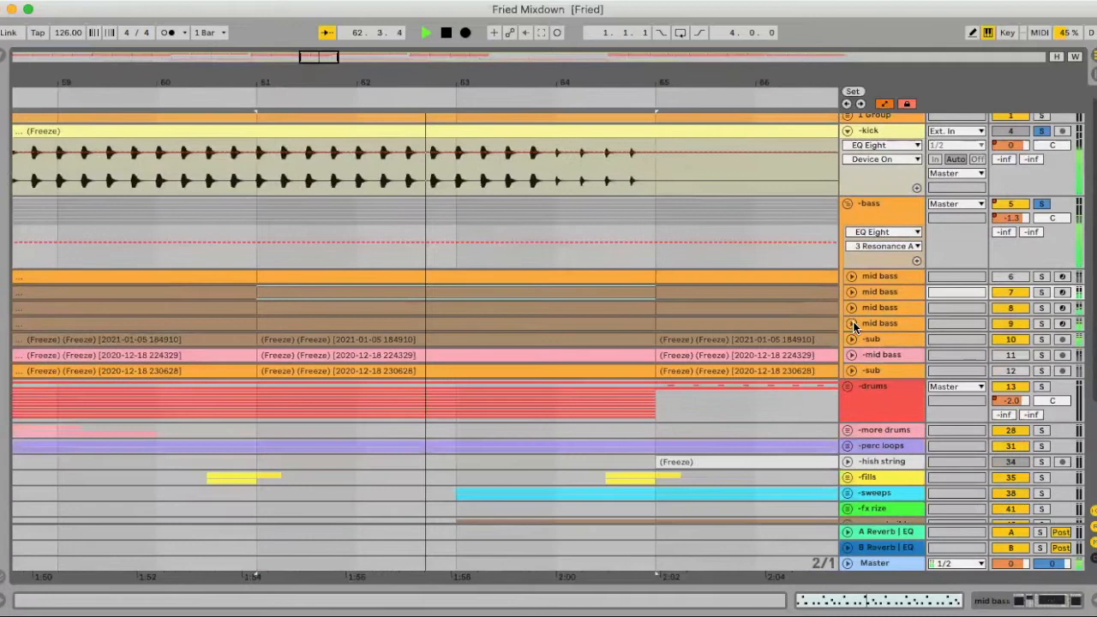
pyautogui.press('space')
pyautogui.click(848, 204)
# - Expand and solo the -drums group, and select the more hats clip at bar 53
pyautogui.moveTo(657, 79); pyautogui.dragTo(658, 38)
pyautogui.click(847, 239)
pyautogui.click(1042, 239)
pyautogui.scroll(-3, 690, 275)
pyautogui.hscroll(-1, 689, 276)
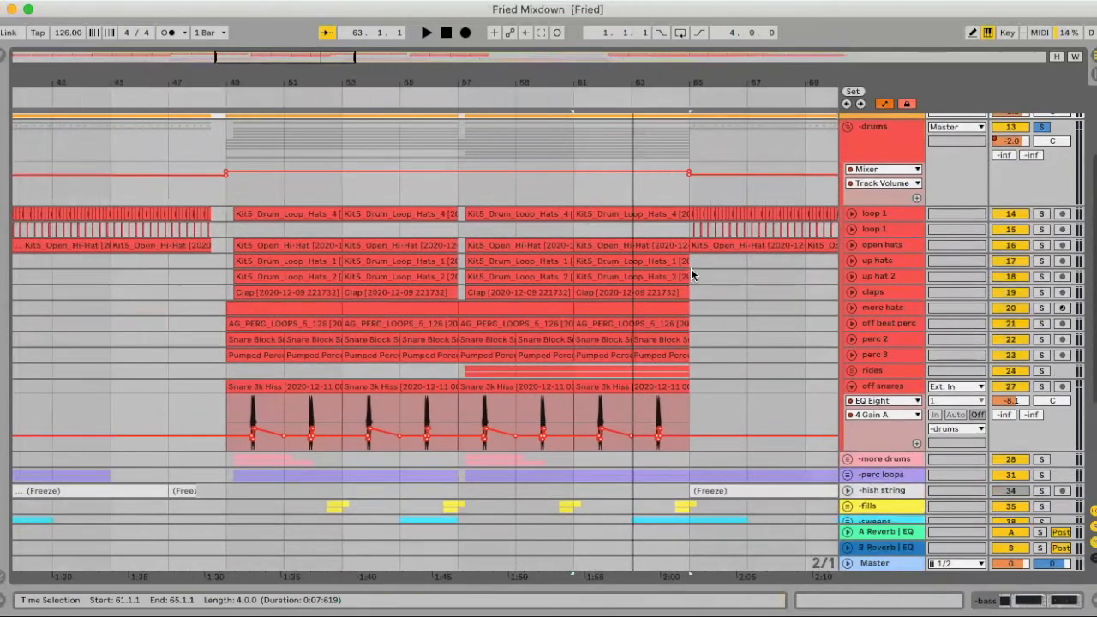
pyautogui.hscroll(-3, 261, 279)
pyautogui.click(495, 309)
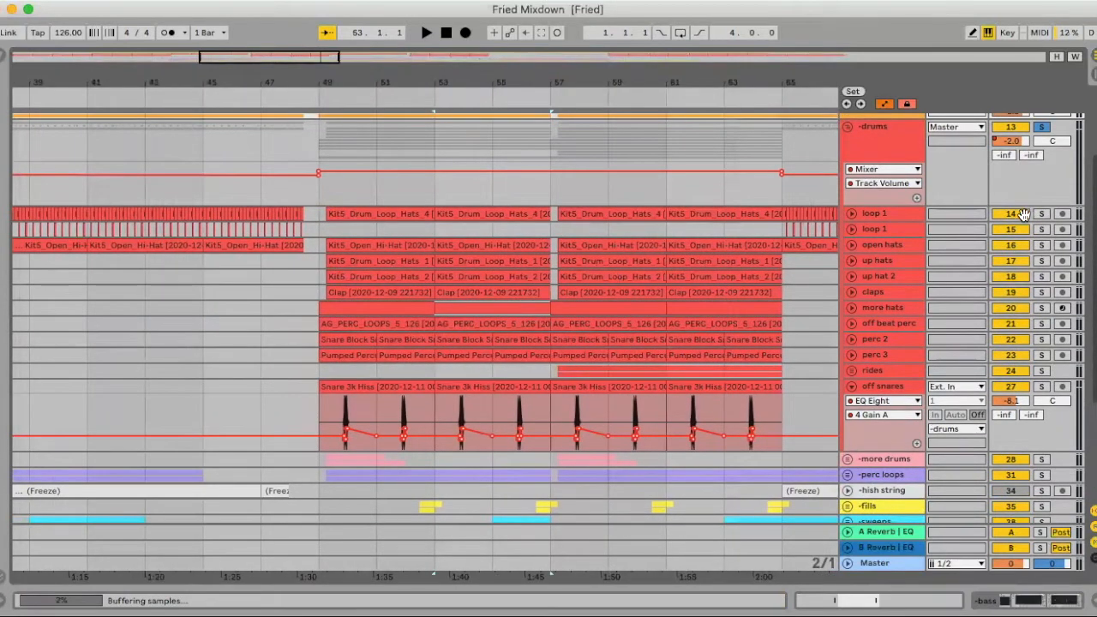
# - Unfold and solo loop 1 on track 14, select its clip at bar 53 and audition it
pyautogui.click(853, 213)
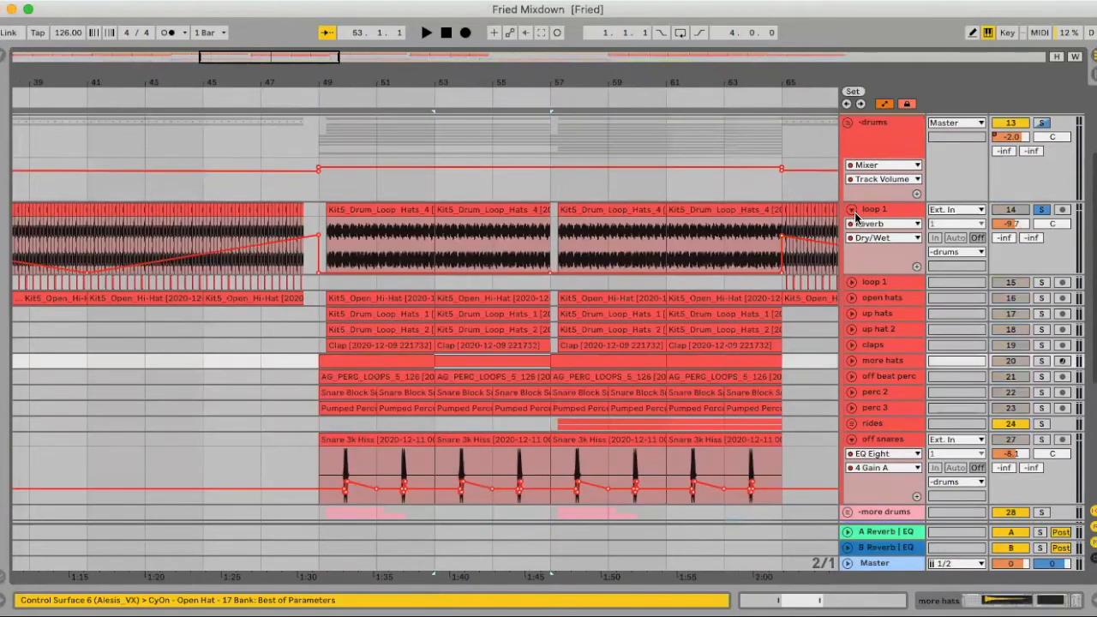
pyautogui.click(467, 204)
pyautogui.moveTo(471, 81); pyautogui.dragTo(470, 128)
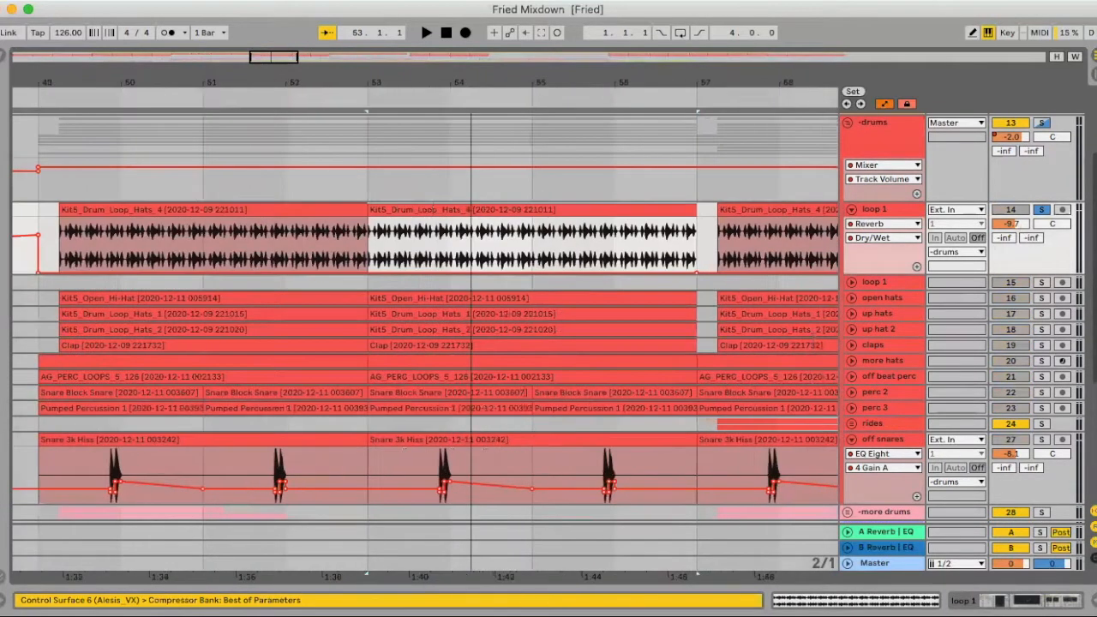
pyautogui.press('space')
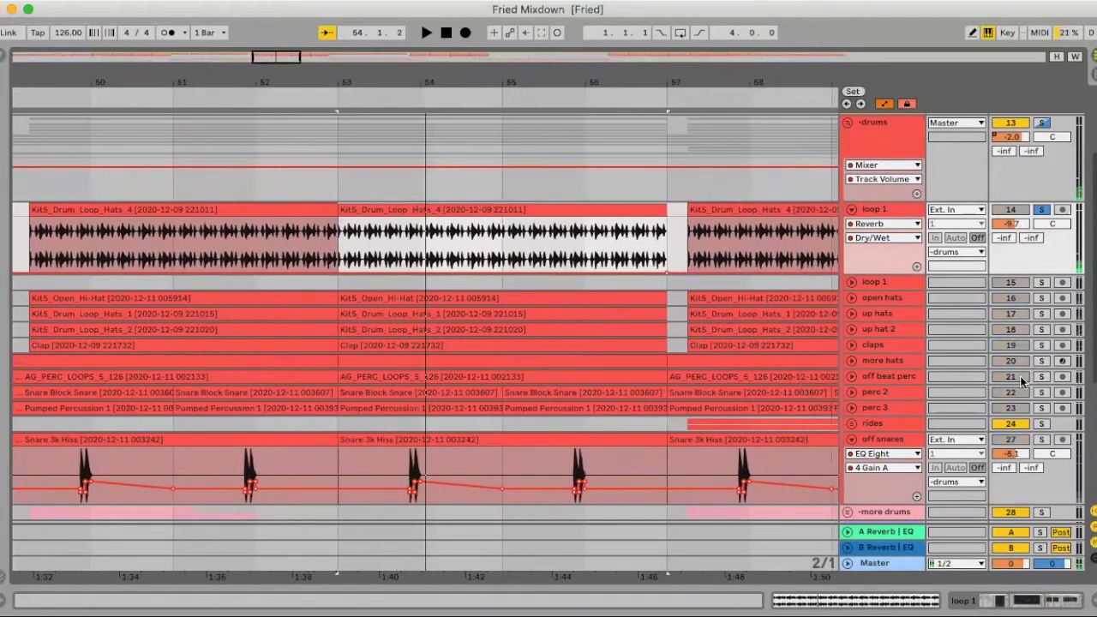
# - Examine the Reverb Dry/Wet automation on loop 1 across the section from bar 33 to bar 49
pyautogui.moveTo(514, 84); pyautogui.dragTo(514, 48)
pyautogui.hscroll(-5, 241, 269)
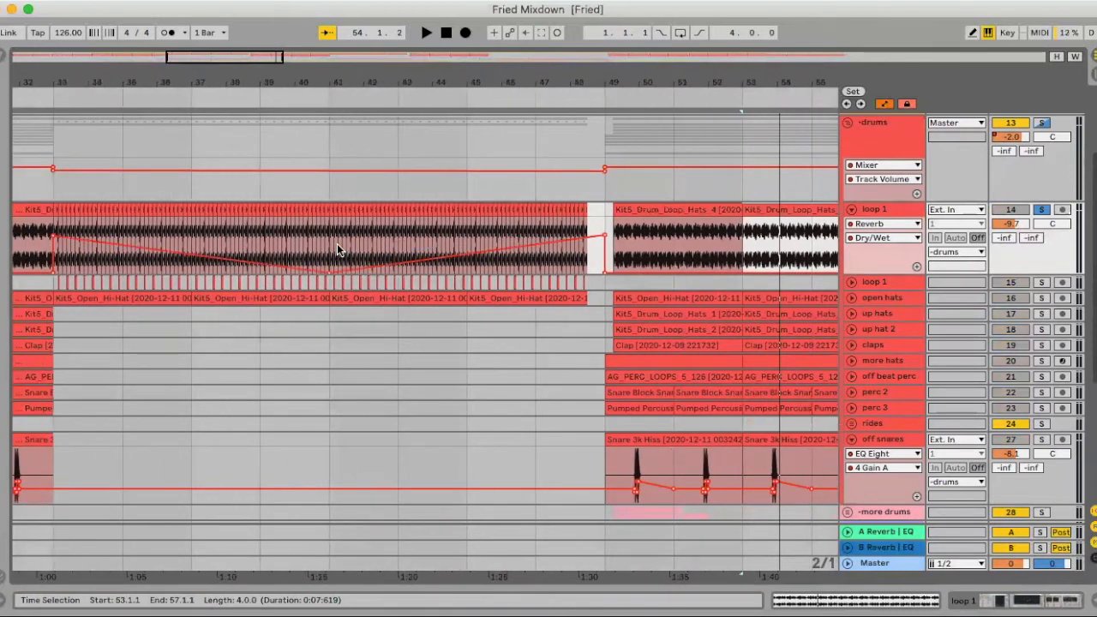
pyautogui.hscroll(-1, 337, 244)
pyautogui.scroll(-1, 346, 284)
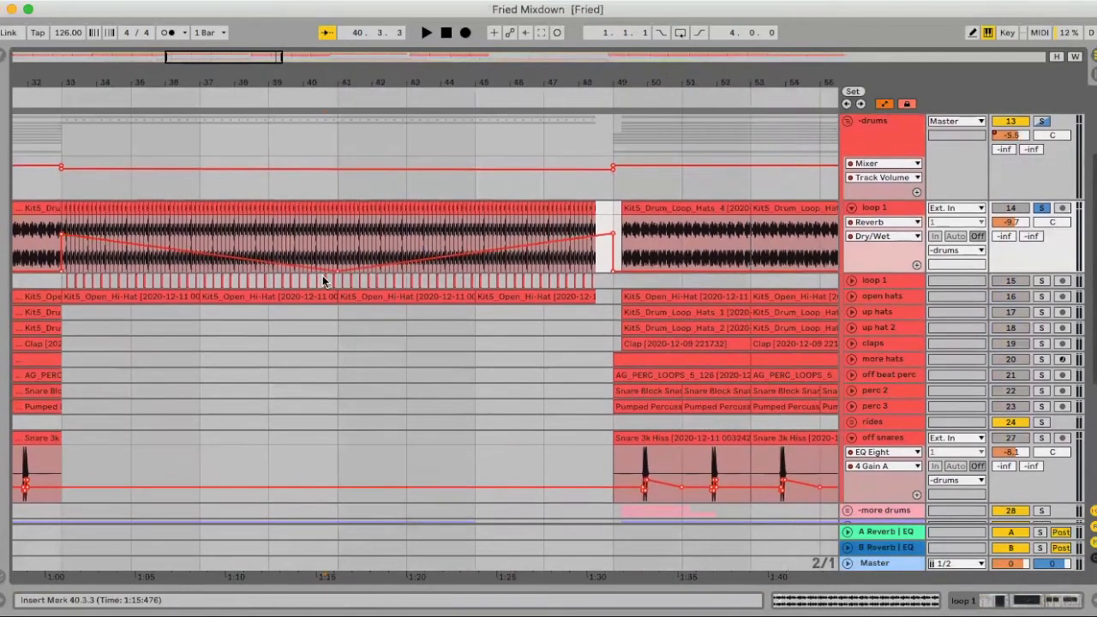
# - Solo the second loop 1 on track 15 and audition it from position 40.3.3
pyautogui.click(322, 276)
pyautogui.click(1041, 279)
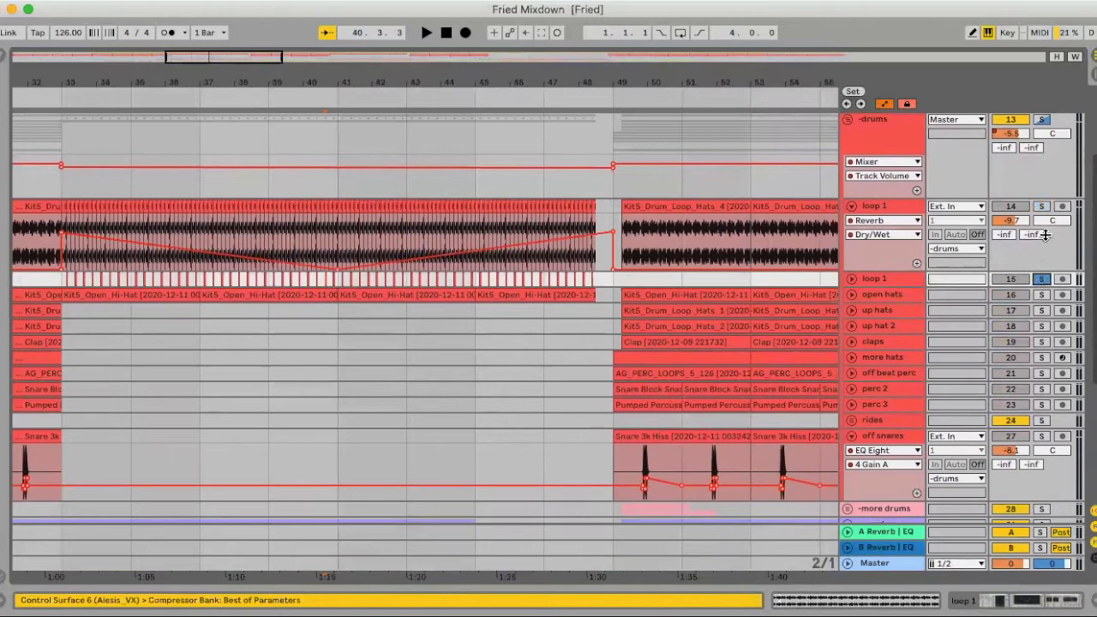
pyautogui.press('space')
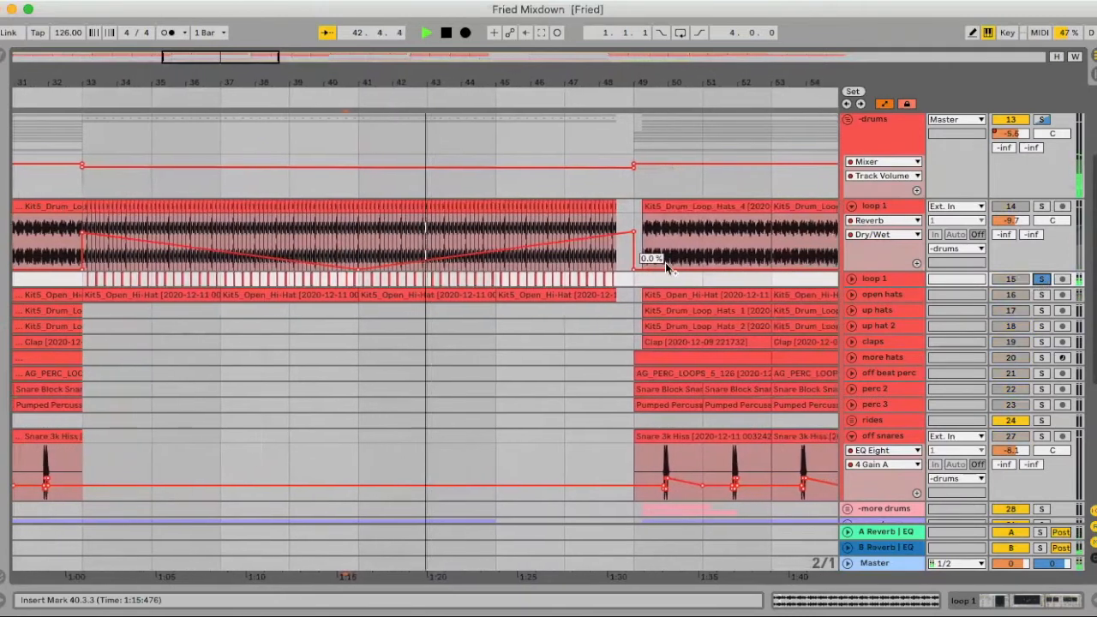
pyautogui.press('space')
# - Unfold and solo the open hats on track 16, select their clip at bar 57 and audition it
pyautogui.hscroll(5, 665, 264)
pyautogui.hscroll(3, 669, 263)
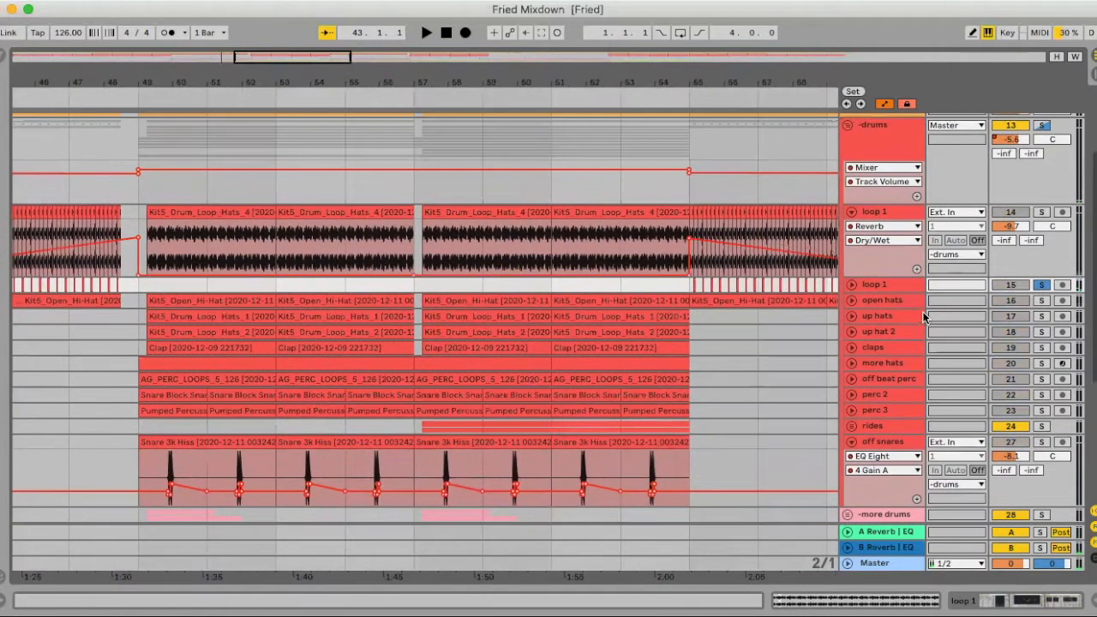
pyautogui.click(851, 300)
pyautogui.click(506, 300)
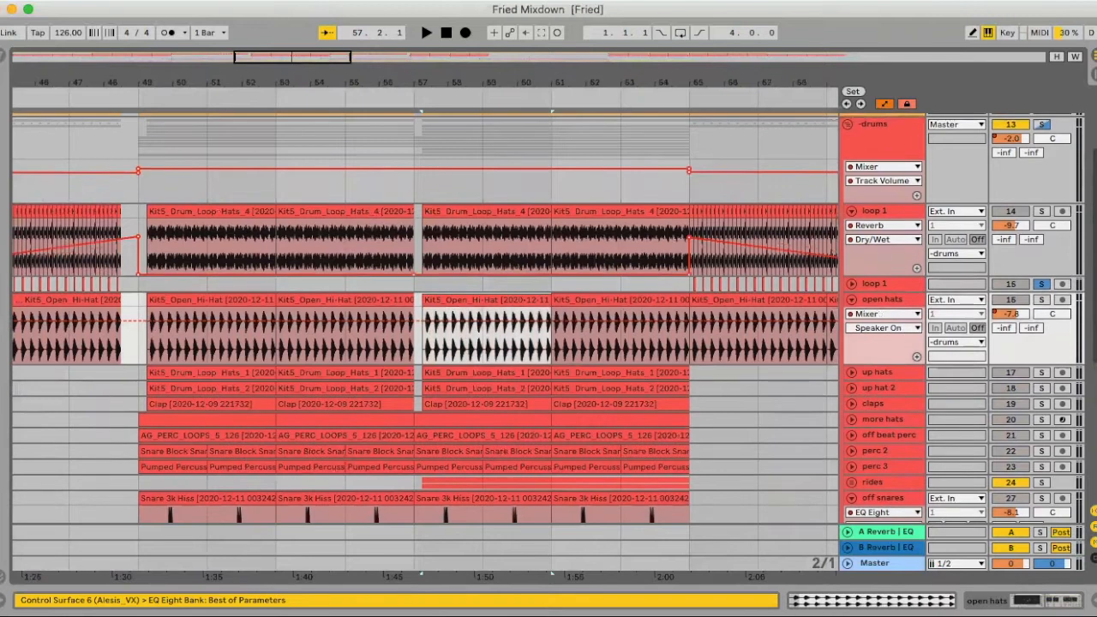
pyautogui.click(1041, 299)
pyautogui.press('space')
# - Solo and unfold the up hats on track 17 to audition them, and fold both the open hats and up hats tracks
pyautogui.click(1041, 372)
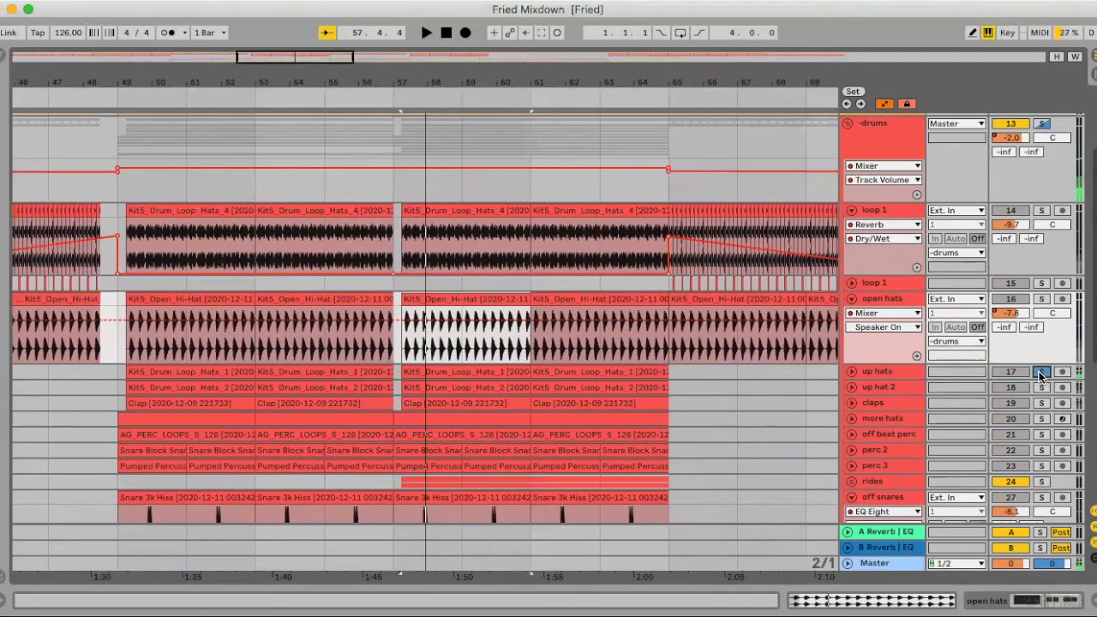
pyautogui.click(851, 371)
pyautogui.click(852, 299)
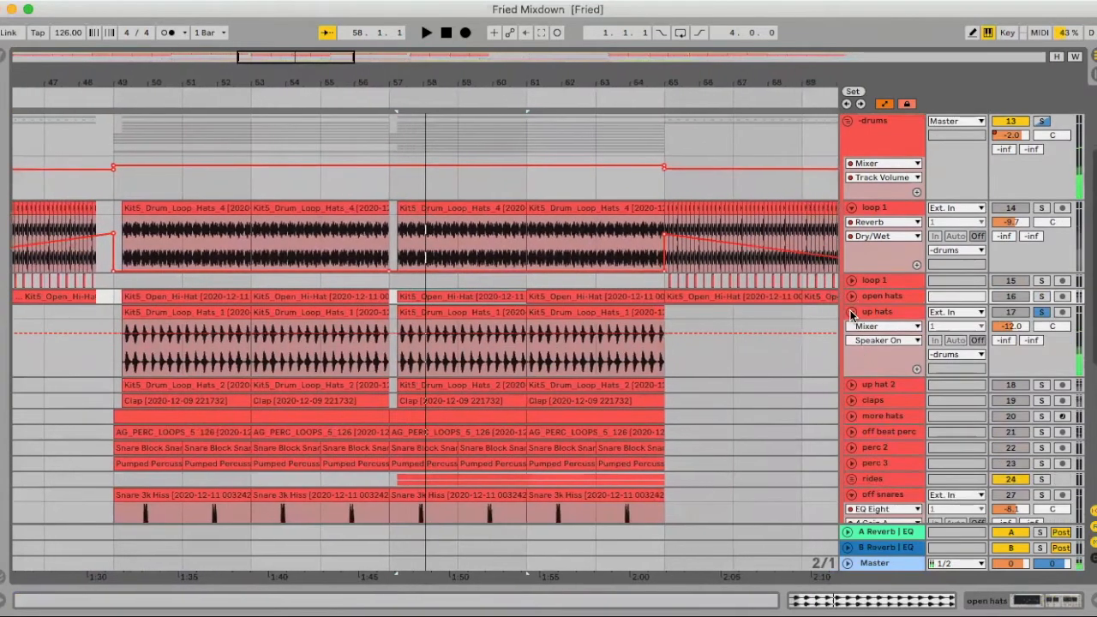
pyautogui.click(851, 313)
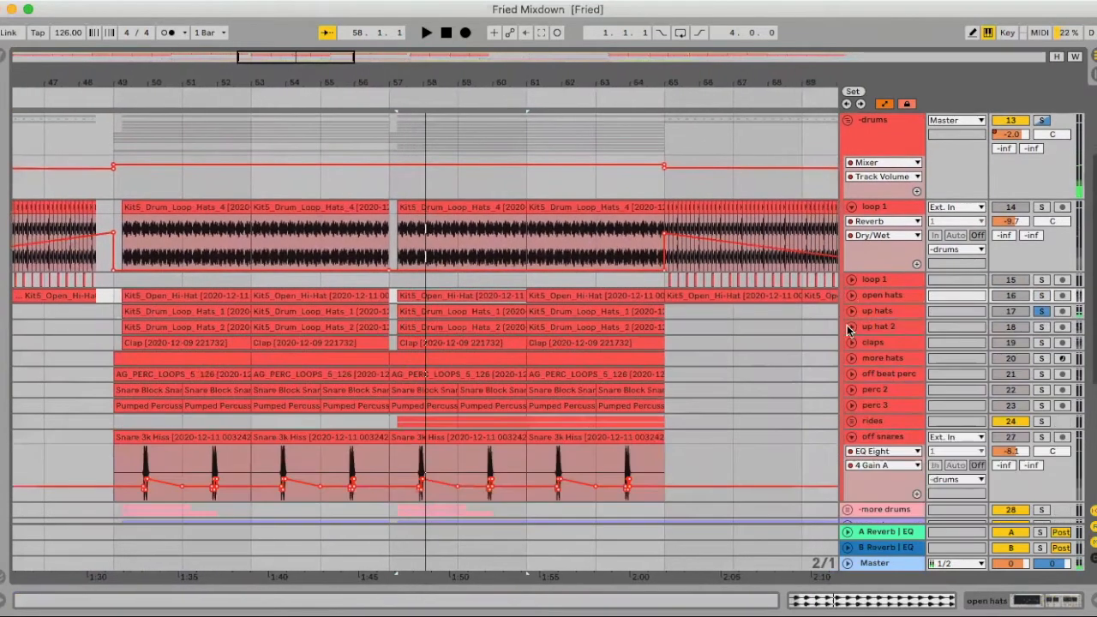
# - Unfold and solo up hat 2 on track 18, audition it from bar 57 and fold the track again
pyautogui.click(851, 328)
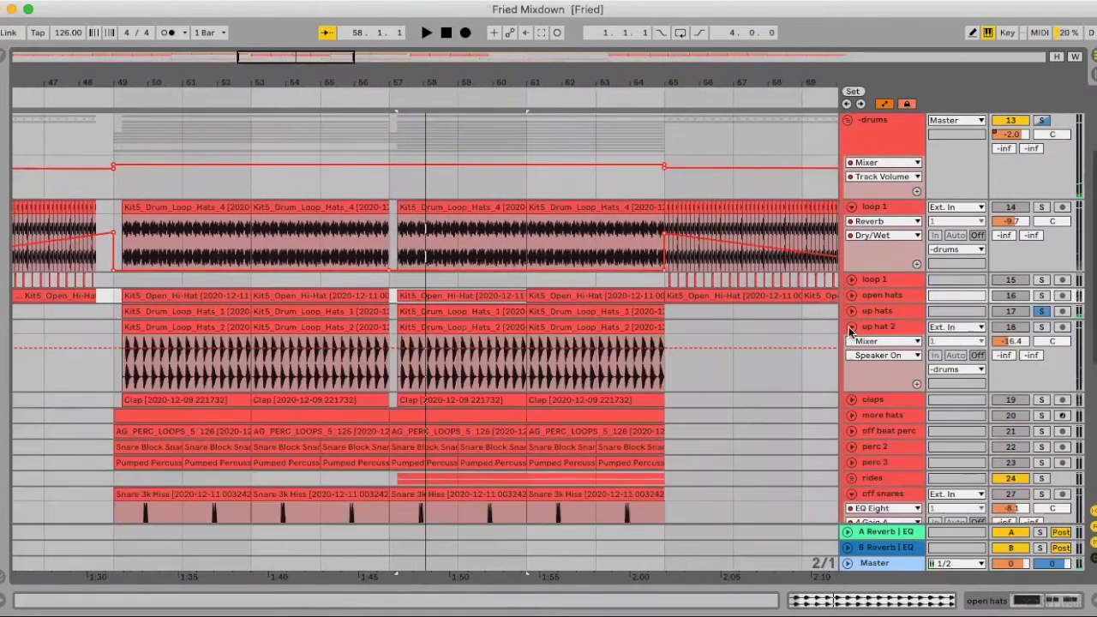
pyautogui.click(1041, 327)
pyautogui.press('space')
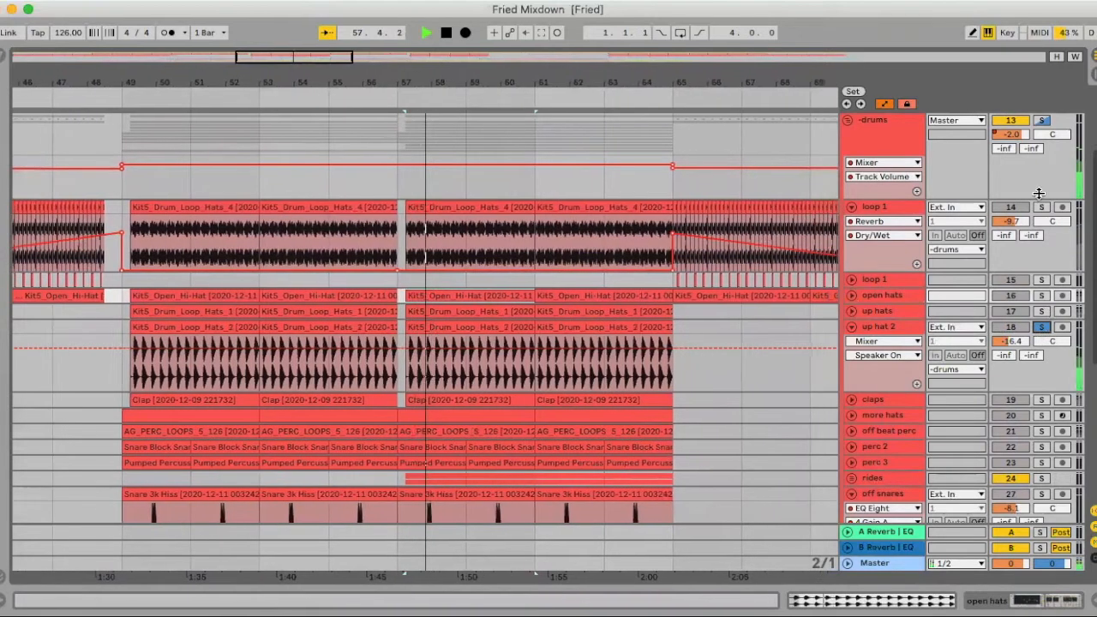
pyautogui.press('space')
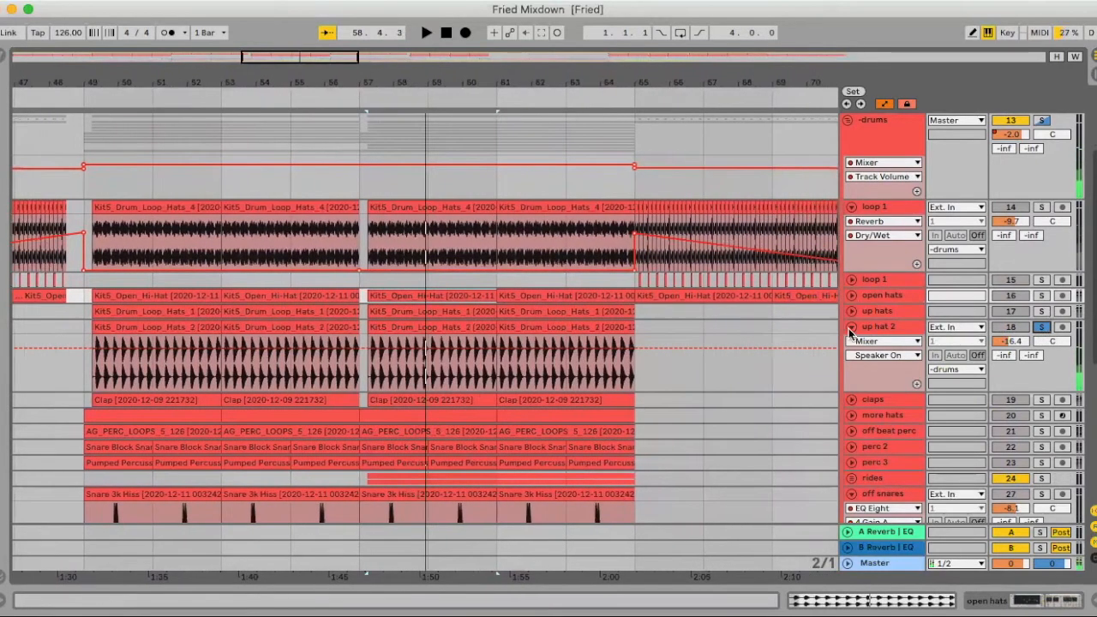
pyautogui.click(851, 327)
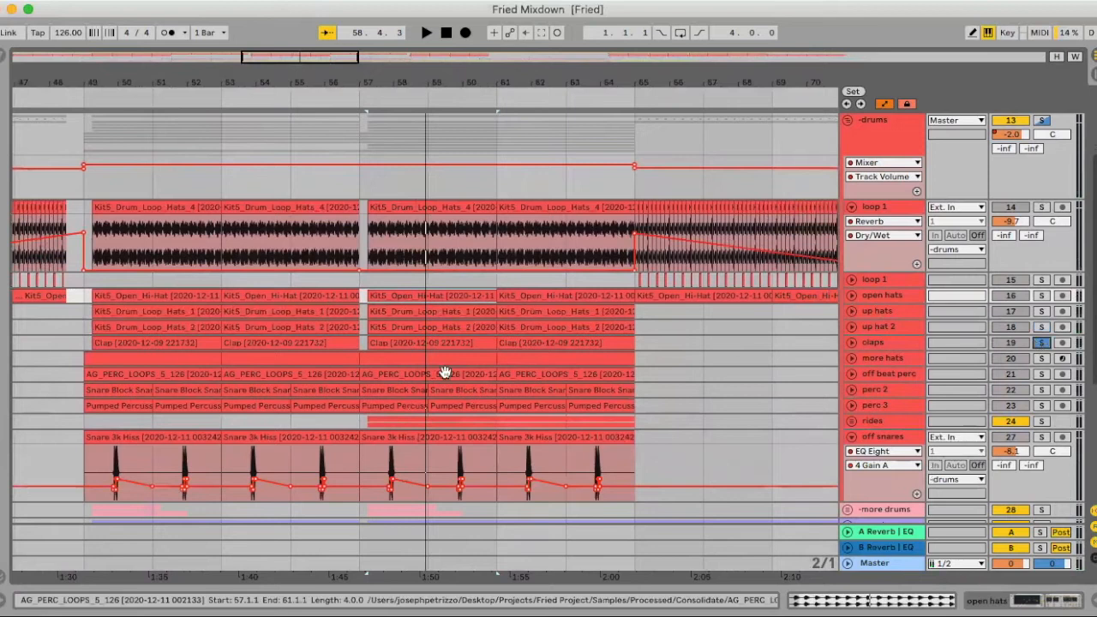
# - Unfold the soloed claps on track 19, audition them from bar 57 and turn their solo off
pyautogui.click(851, 344)
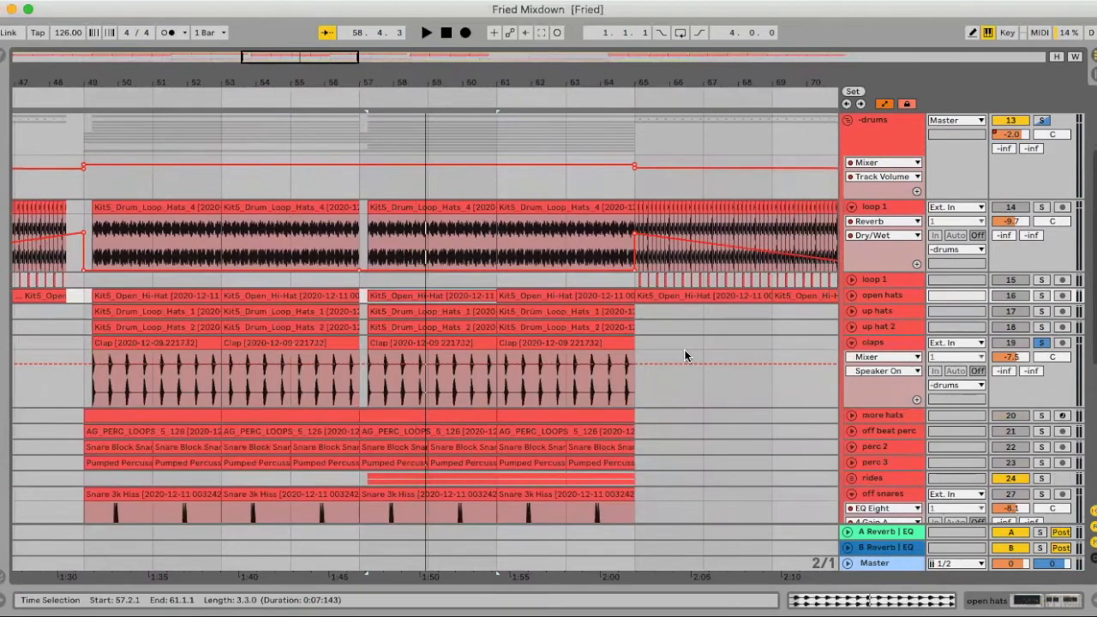
pyautogui.press('space')
pyautogui.press('space')
pyautogui.click(1042, 343)
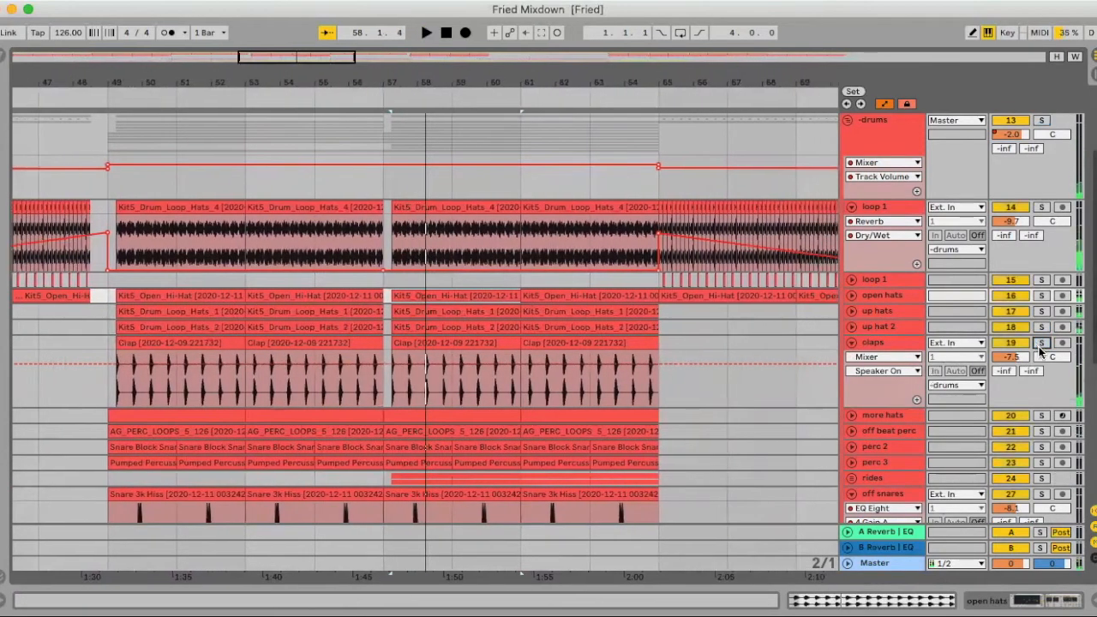
# - Solo and unfold the more hats track, and set the arrangement's fixed grid to 1/4
pyautogui.click(1039, 416)
pyautogui.click(850, 417)
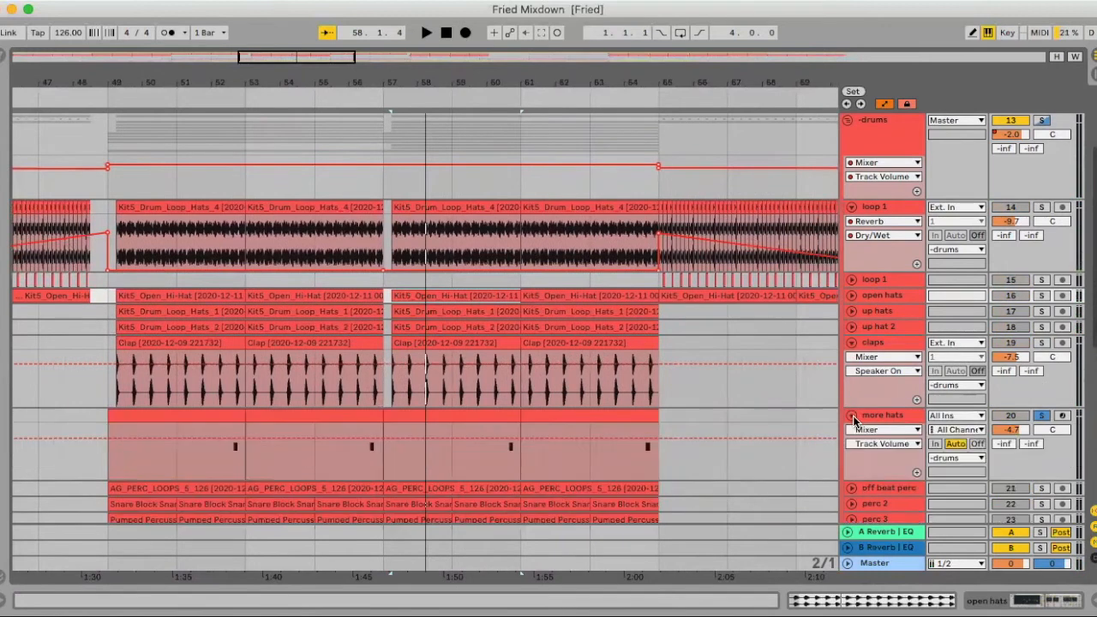
pyautogui.rightClick(505, 459)
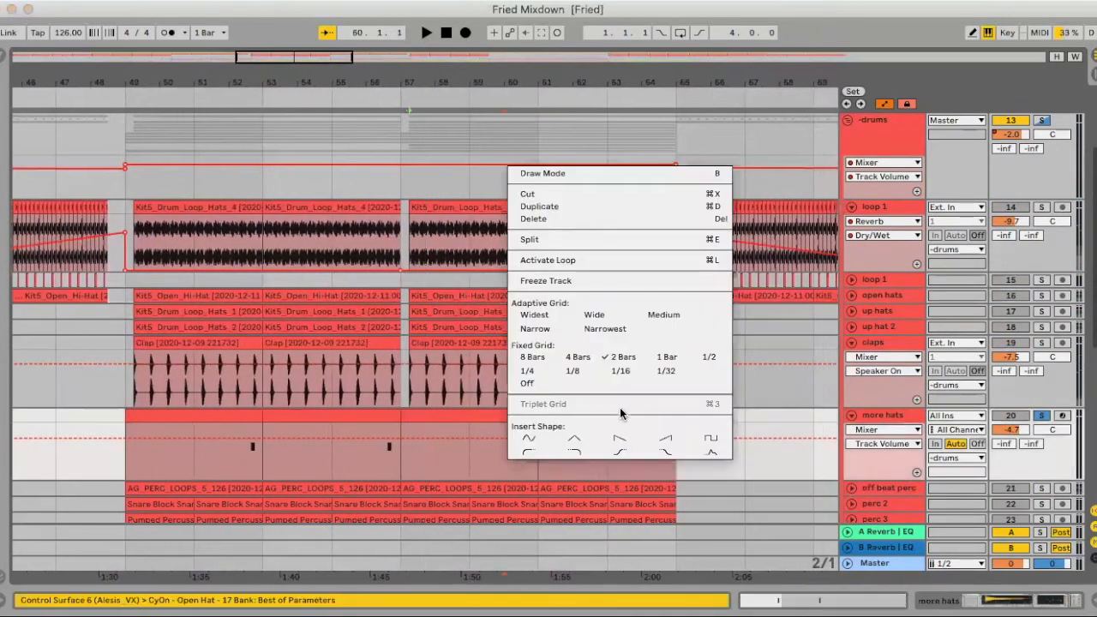
pyautogui.click(657, 364)
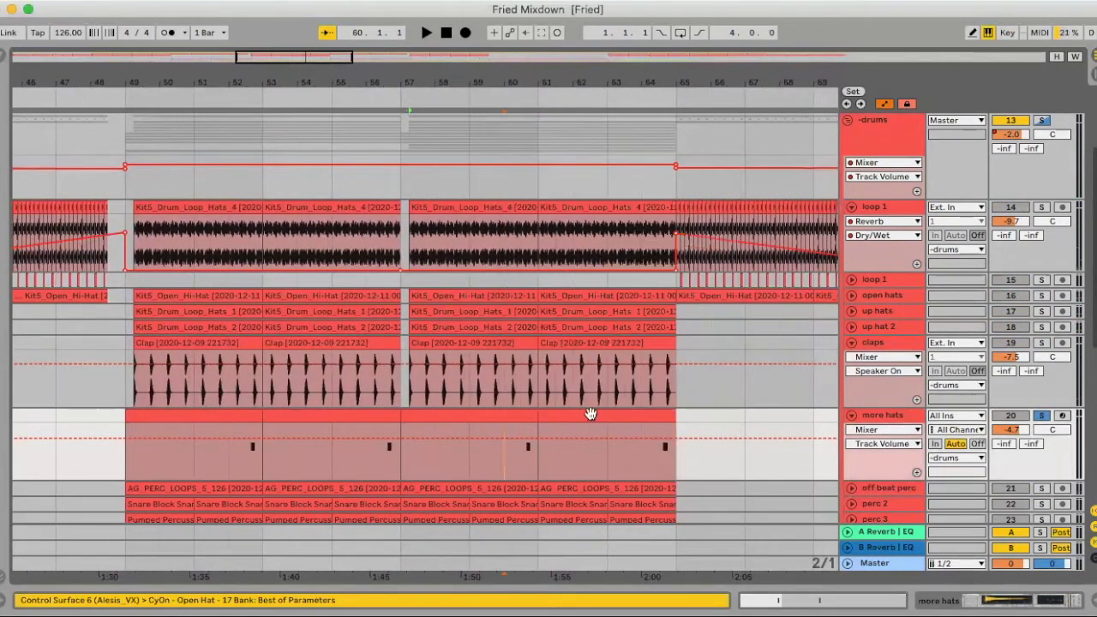
pyautogui.rightClick(513, 453)
pyautogui.click(540, 368)
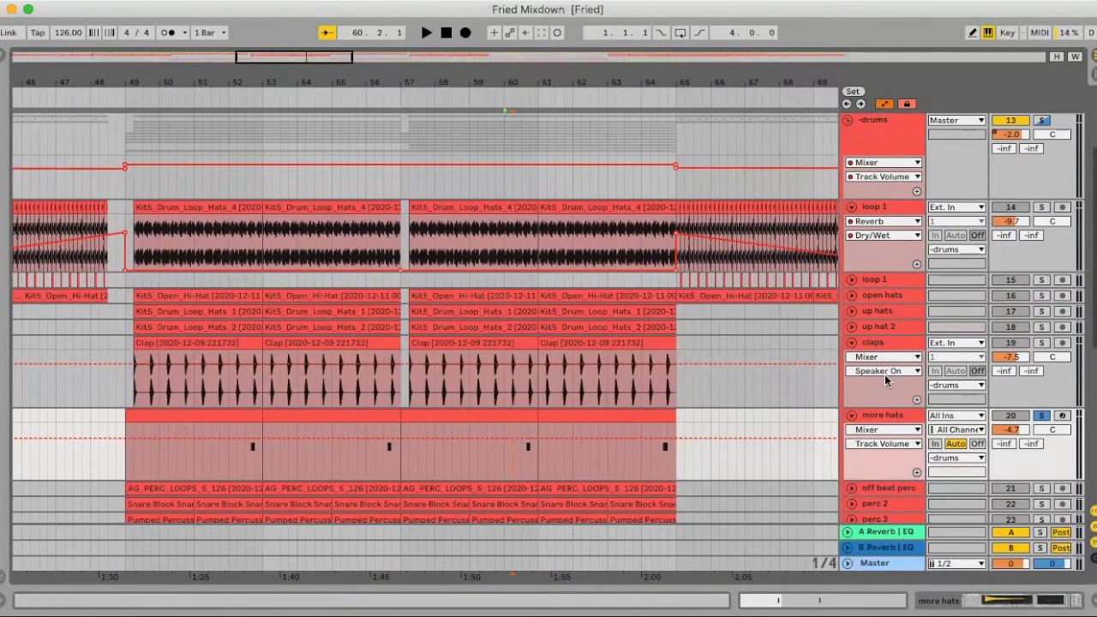
# - Audition the soloed more hats and fold both the claps and more hats tracks
pyautogui.click(851, 342)
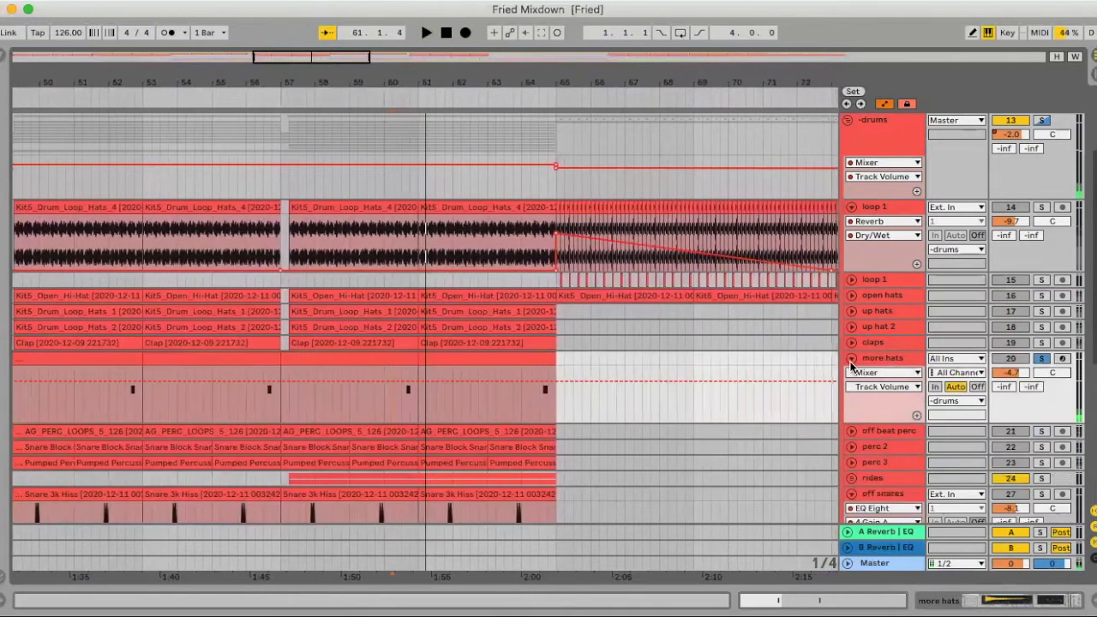
pyautogui.click(851, 360)
pyautogui.scroll(-1, 779, 358)
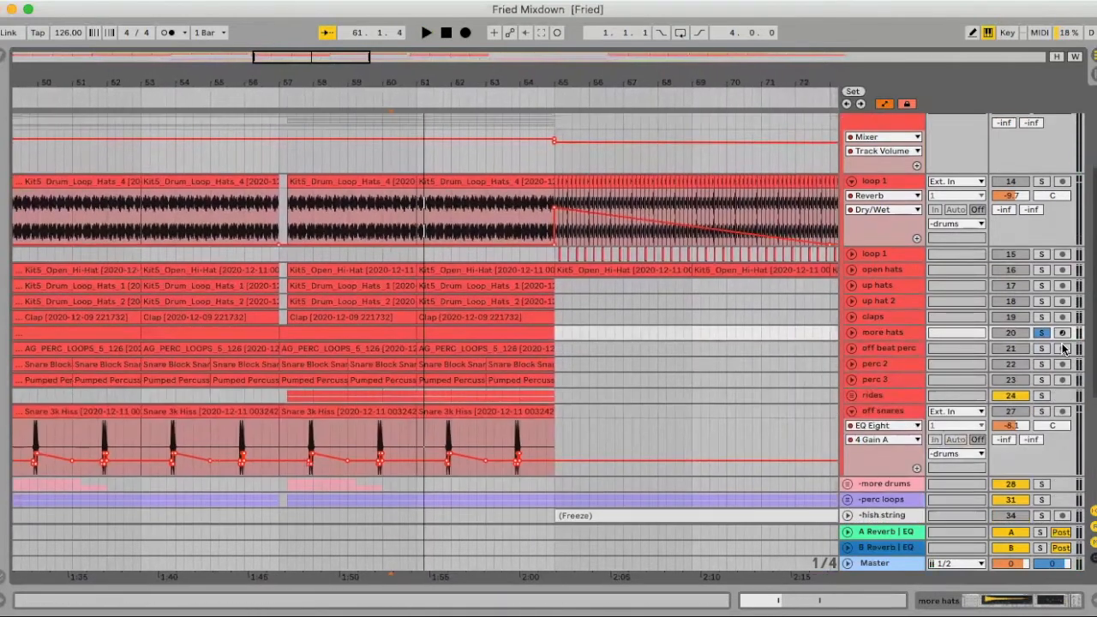
# - Solo and unfold off beat perc on track 21, audition it from around bar 59 and fold the track again
pyautogui.click(853, 349)
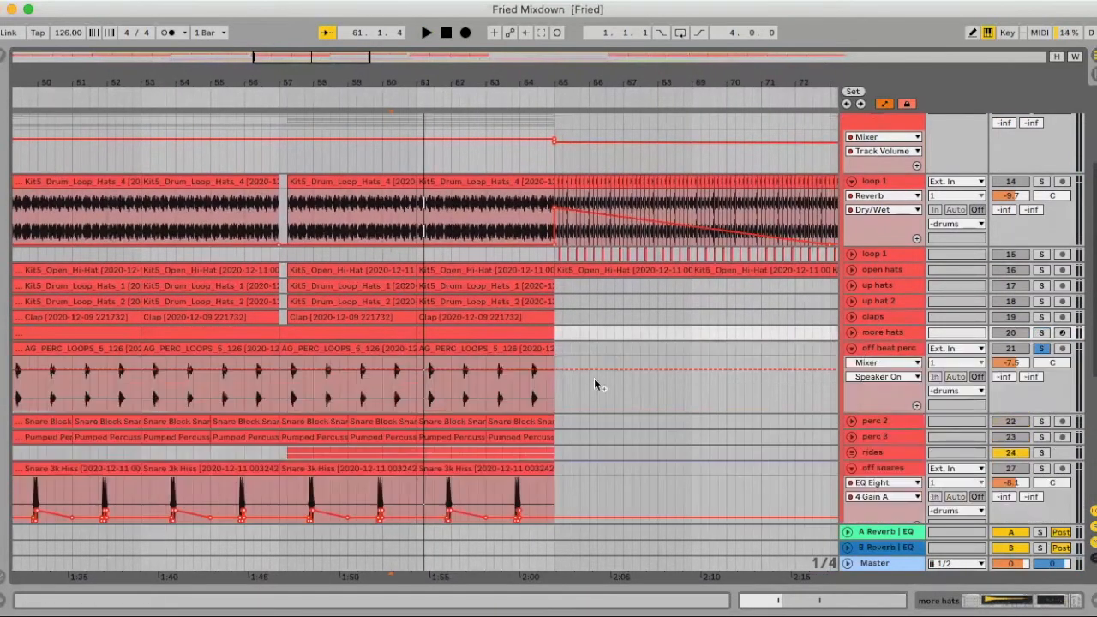
pyautogui.click(356, 395)
pyautogui.press('space')
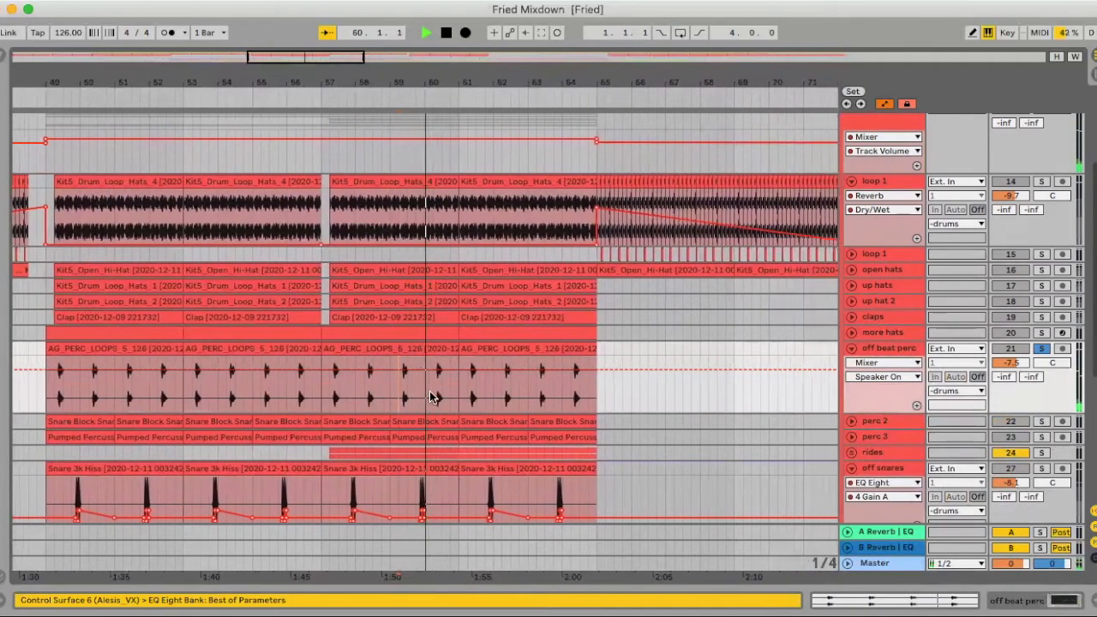
pyautogui.click(851, 348)
pyautogui.press('space')
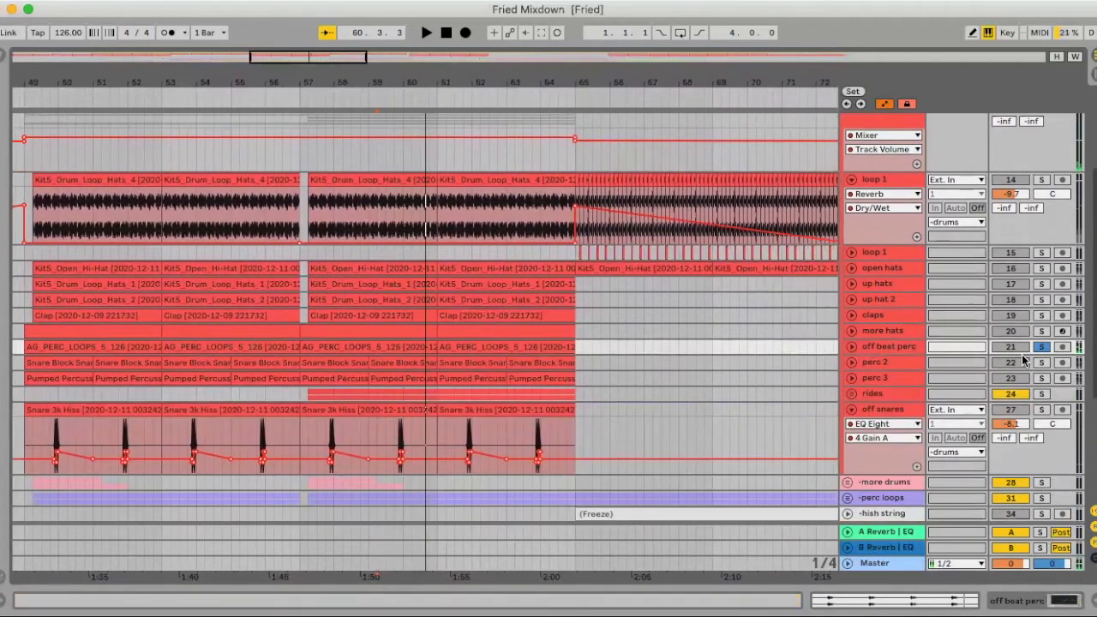
# - Solo and unfold perc 2 on track 22, audition it from bar 60 and fold the track again
pyautogui.click(852, 363)
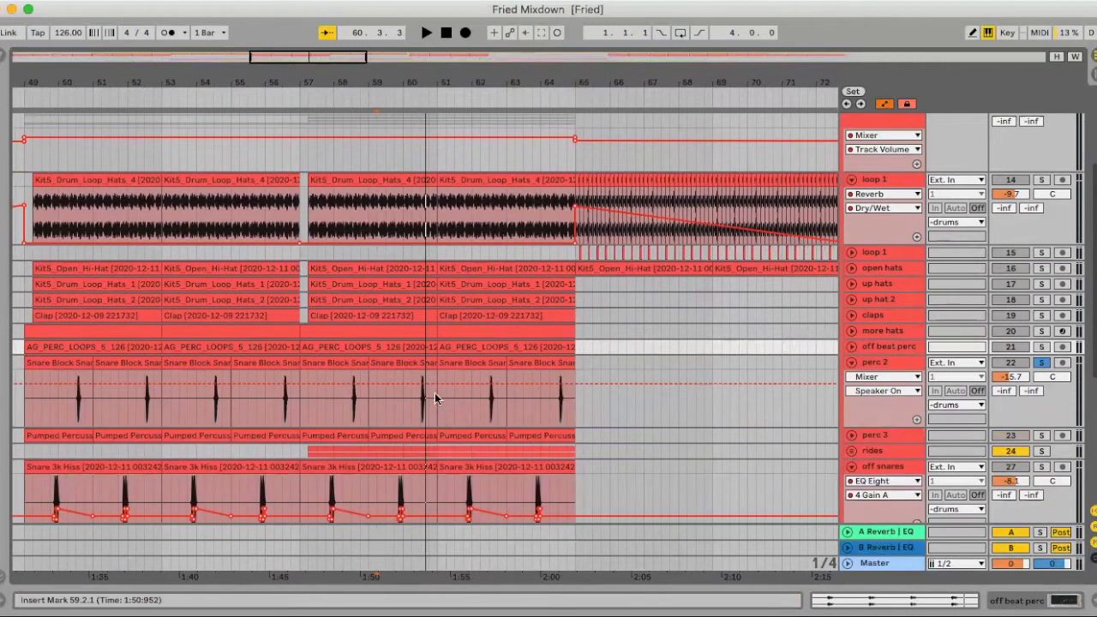
pyautogui.click(418, 408)
pyautogui.press('space')
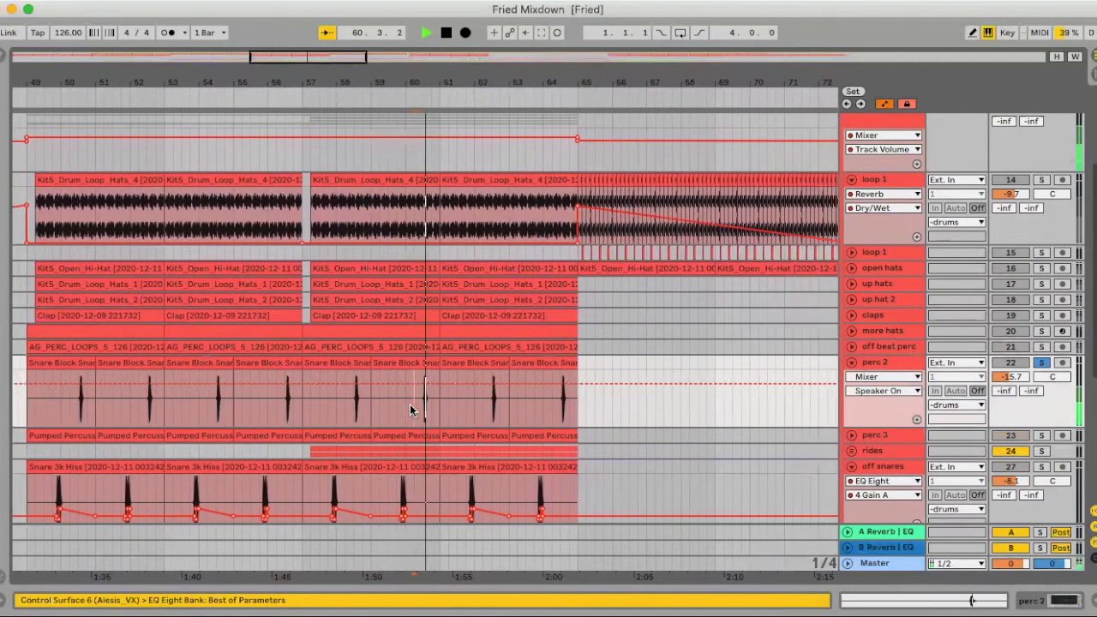
pyautogui.press('space')
pyautogui.click(851, 363)
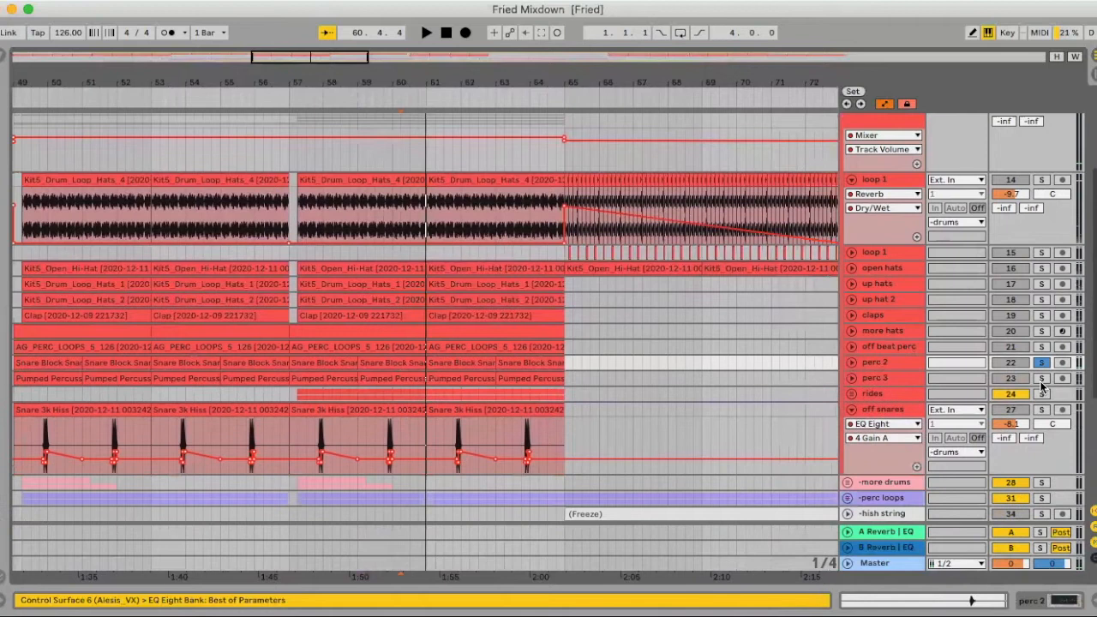
# - Solo and unfold perc 3 on track 23, audition it from around bar 60 and fold the track again
pyautogui.click(857, 382)
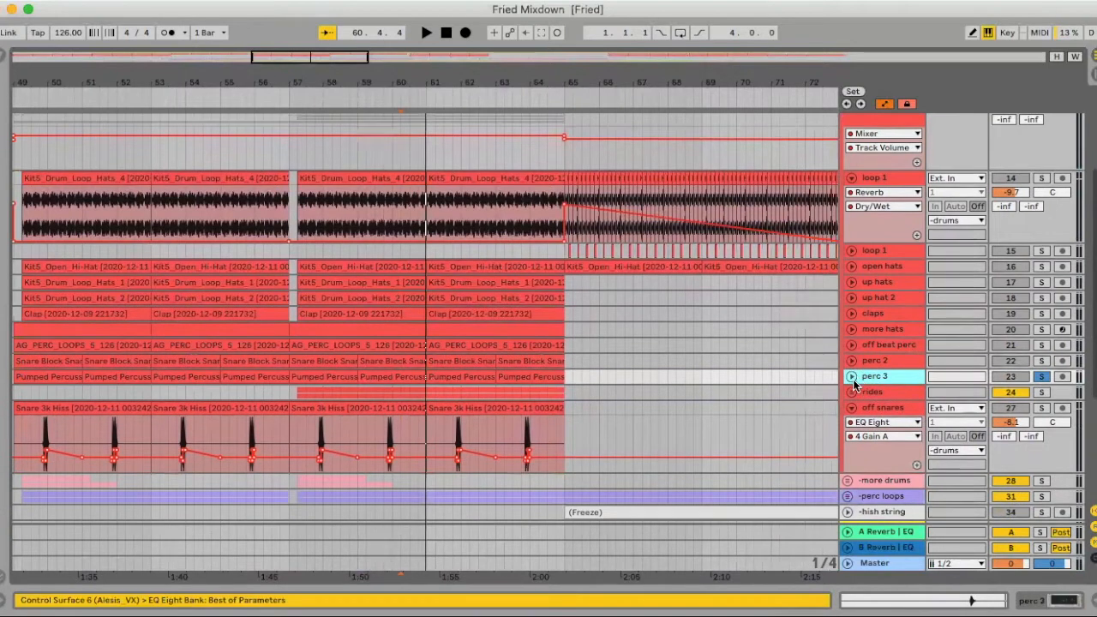
pyautogui.click(851, 377)
pyautogui.click(408, 422)
pyautogui.press('space')
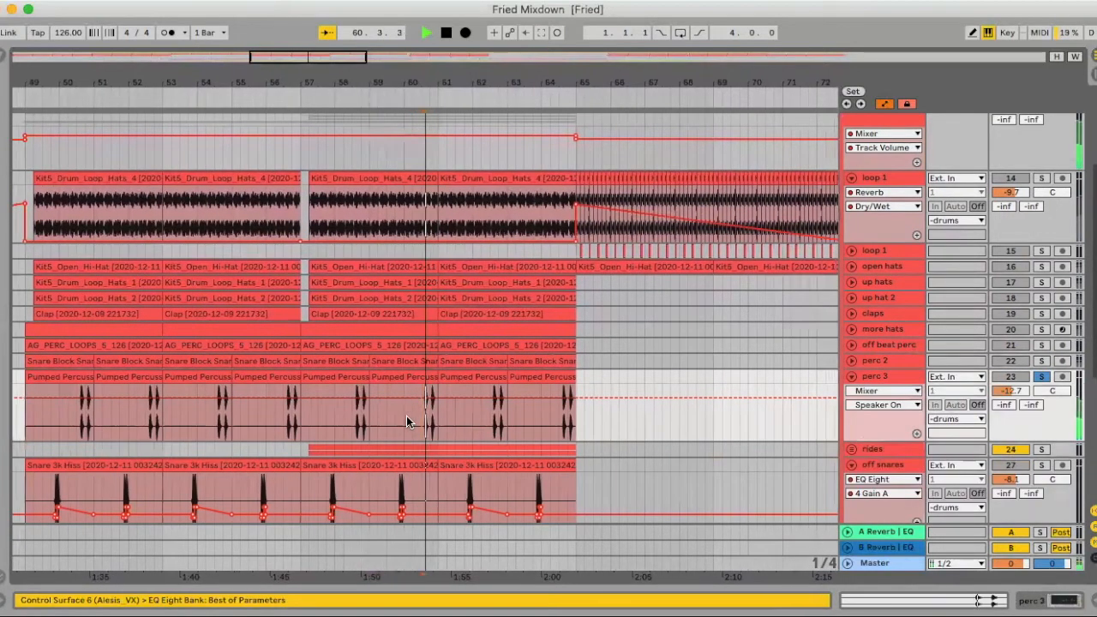
pyautogui.press('space')
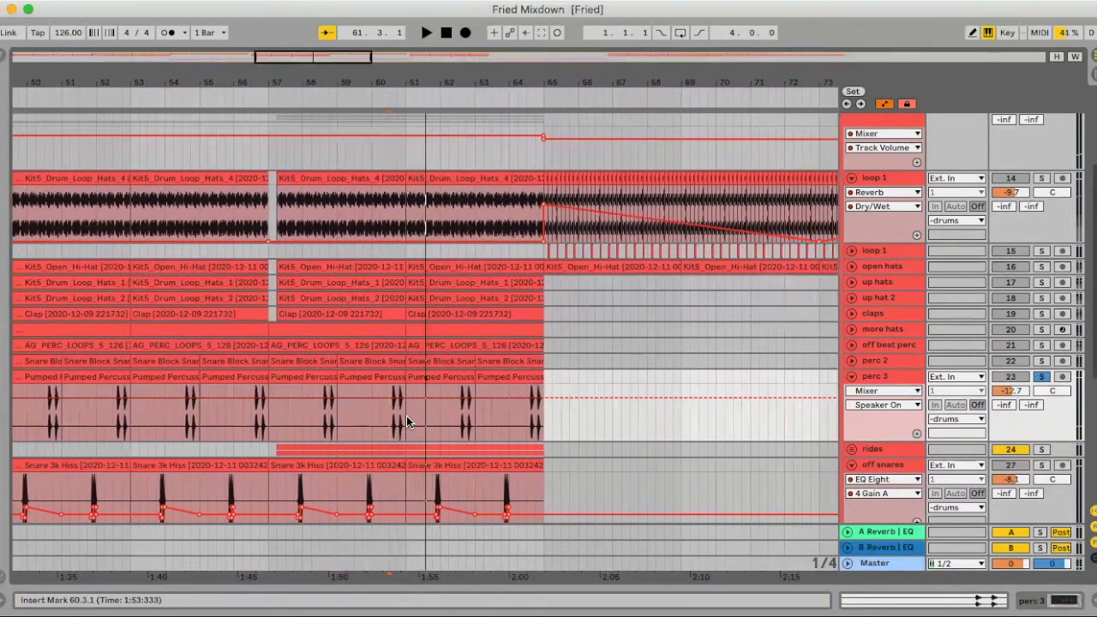
pyautogui.click(853, 377)
# - Solo the rides group on track 24 and audition it from around bar 59
pyautogui.hscroll(-5, 514, 380)
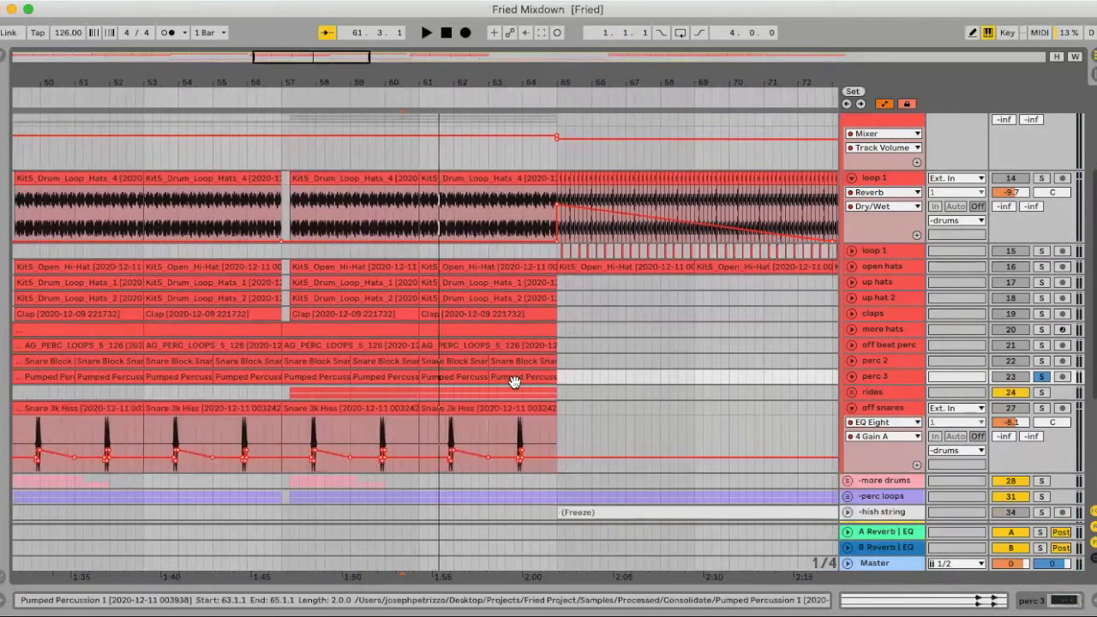
pyautogui.click(527, 397)
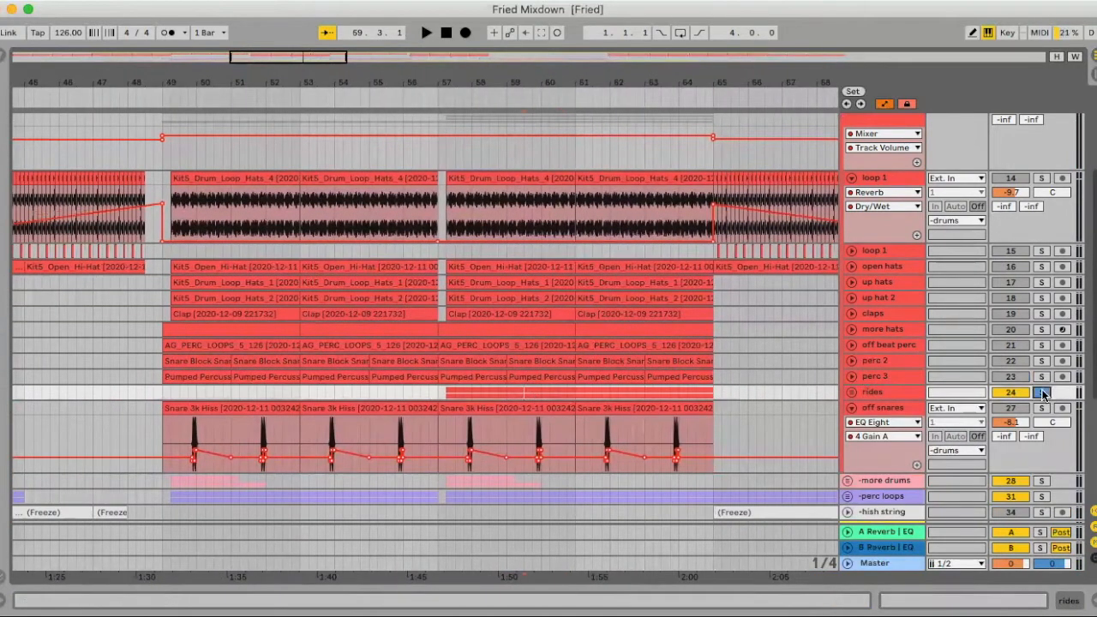
pyautogui.press('space')
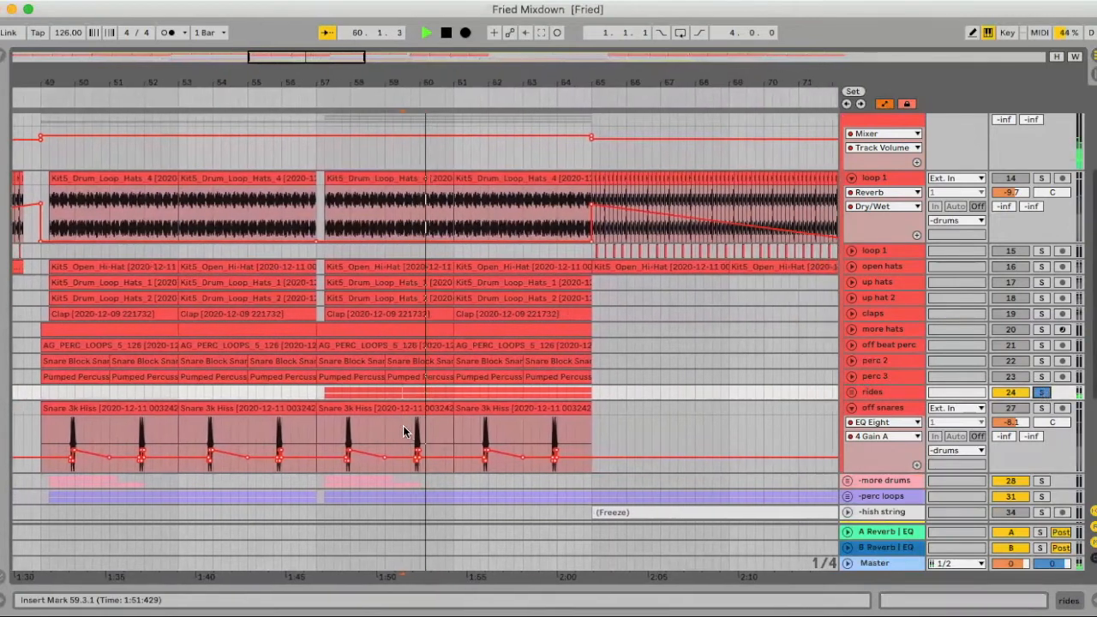
pyautogui.press('space')
# - Solo the off snares on track 27 and audition them from around bar 59
pyautogui.click(401, 431)
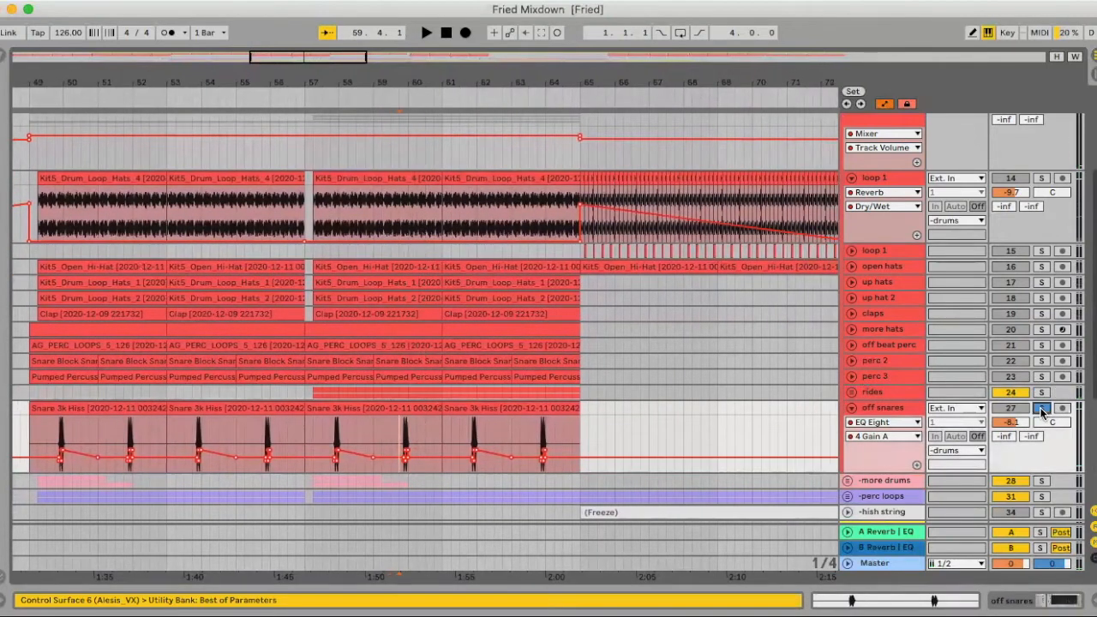
pyautogui.click(1042, 411)
pyautogui.press('space')
# - Solo the whole drums group, select the up hats clip at bars 53 to 57 and audition all drum layers together
pyautogui.scroll(2, 1014, 192)
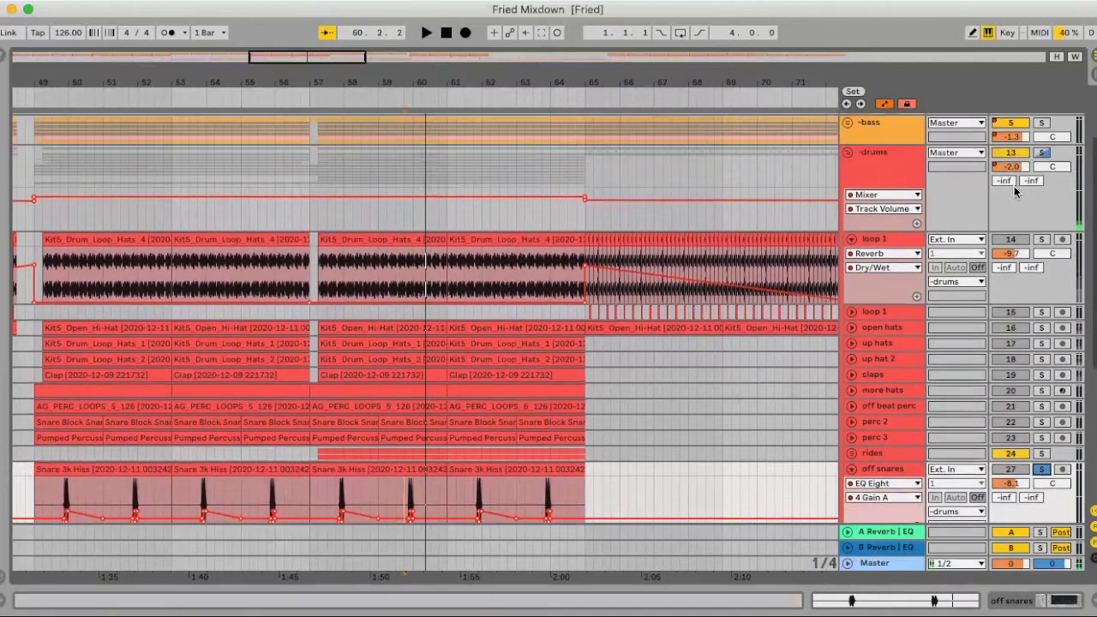
pyautogui.hscroll(-4, 468, 280)
pyautogui.click(412, 356)
pyautogui.press('space')
pyautogui.hscroll(-1, 416, 354)
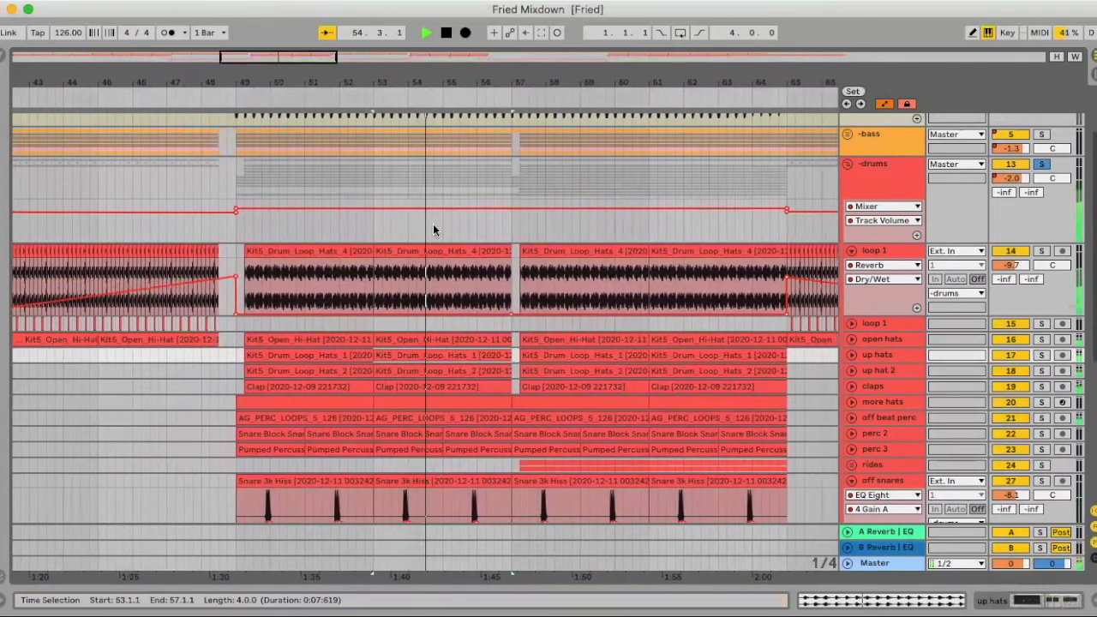
pyautogui.press('space')
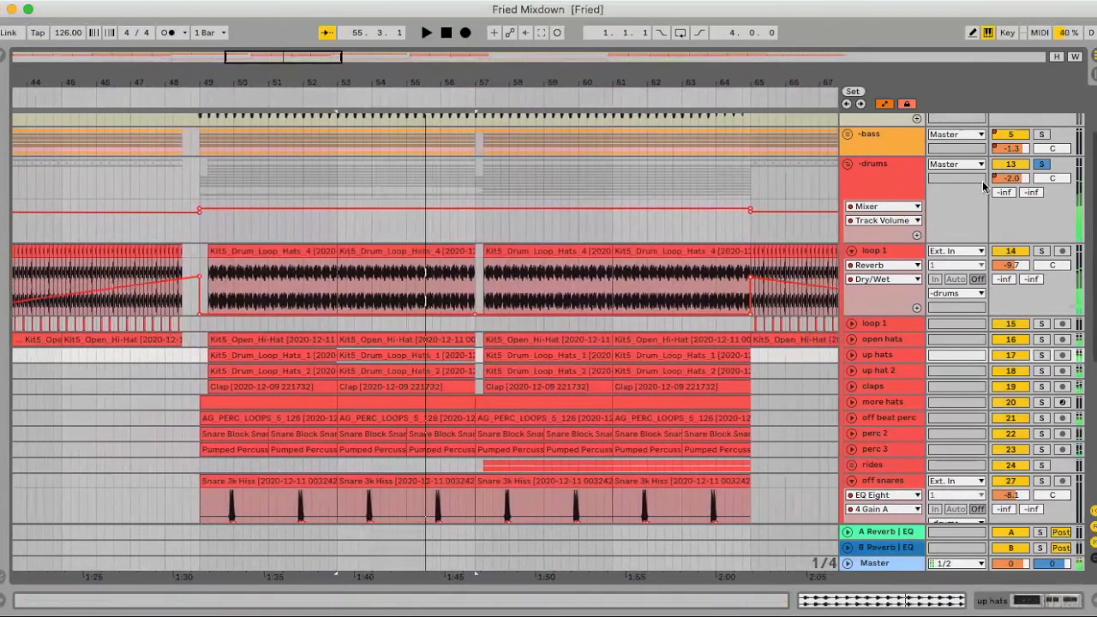
# - Solo the kick and bass alongside the drums, audition them together from bar 53 and fold the drums group
pyautogui.scroll(2, 1044, 172)
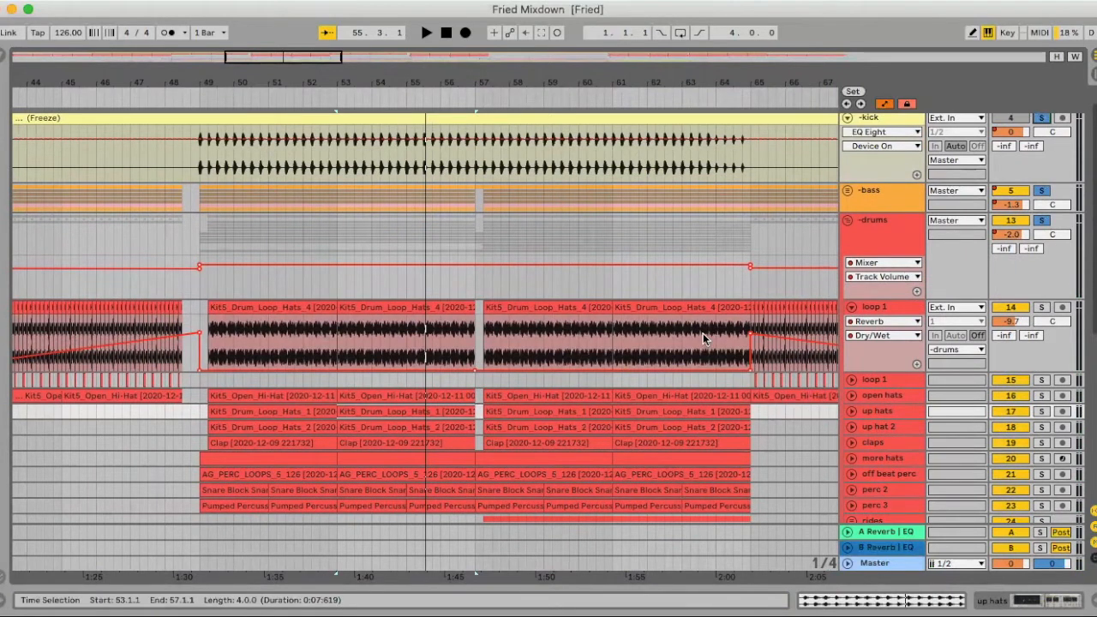
pyautogui.press('space')
pyautogui.scroll(-1, 856, 249)
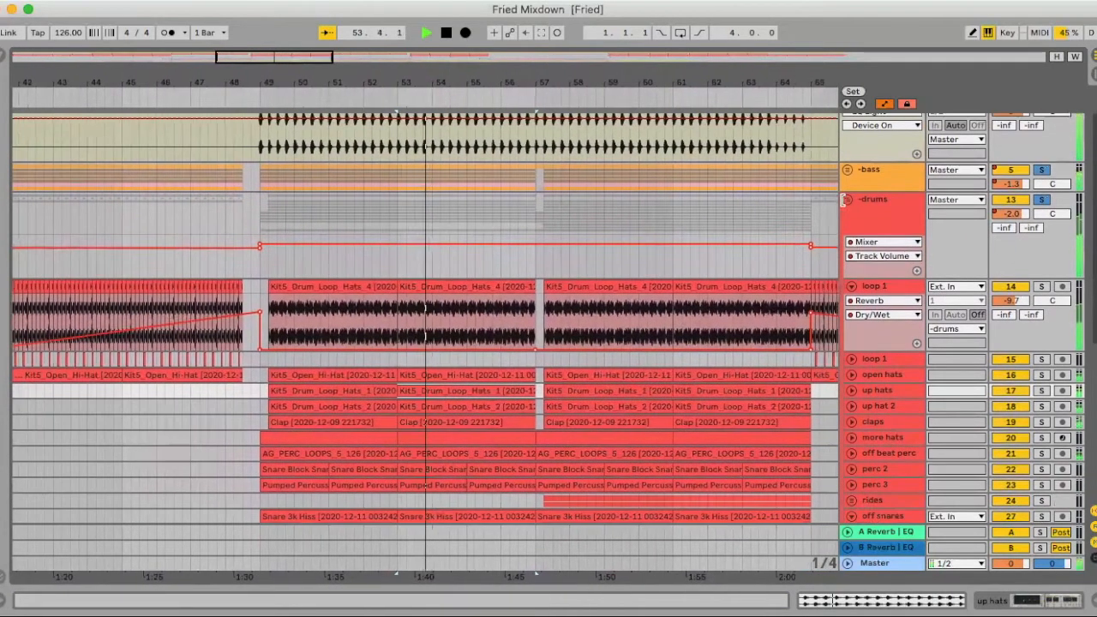
pyautogui.click(848, 199)
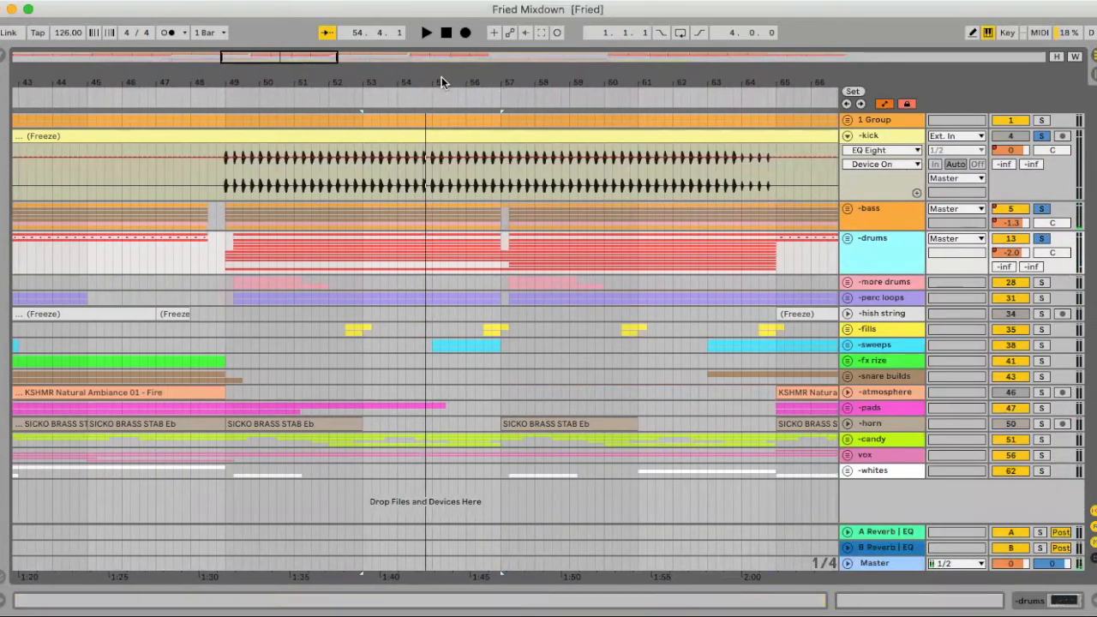
# - Unfold the more drums group to show its crash and big clap tracks
pyautogui.click(608, 235)
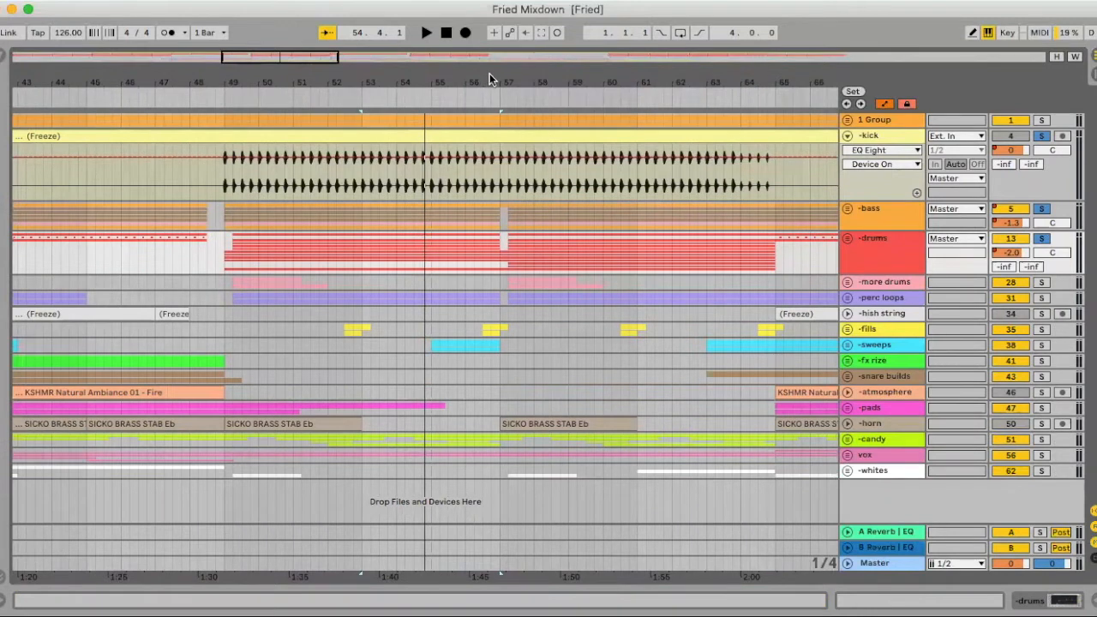
pyautogui.moveTo(489, 77); pyautogui.dragTo(490, 50)
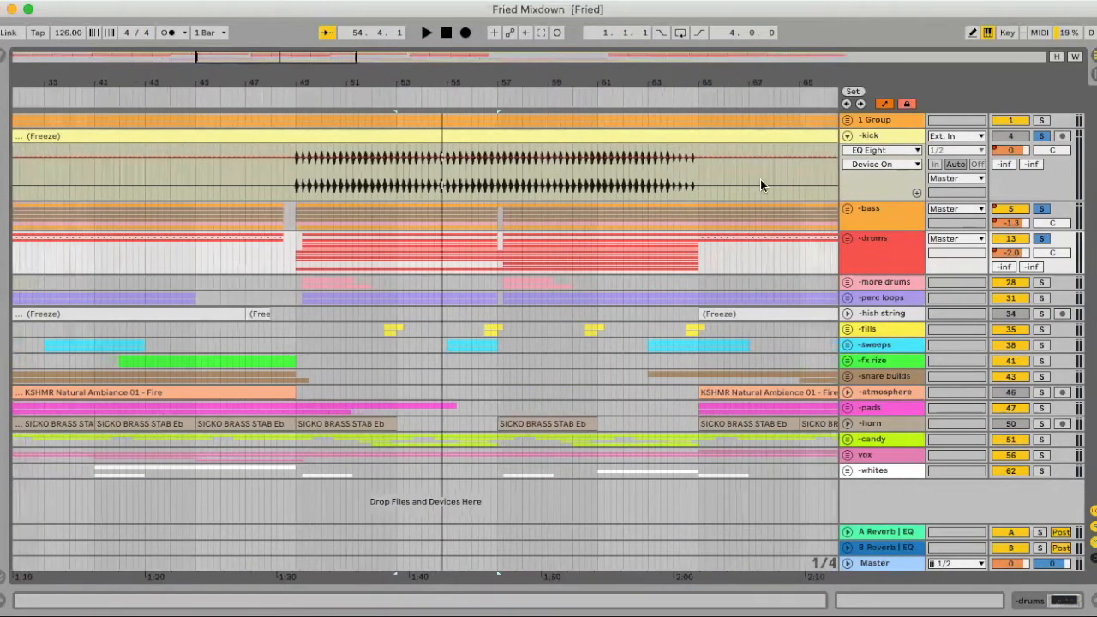
pyautogui.click(848, 281)
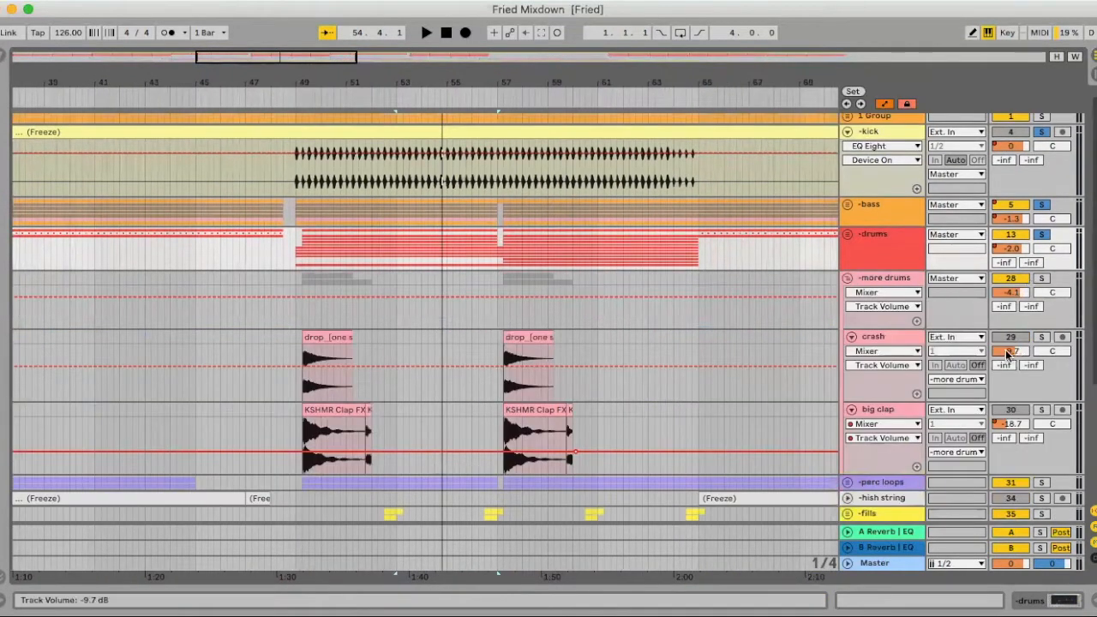
pyautogui.hscroll(-5, 294, 351)
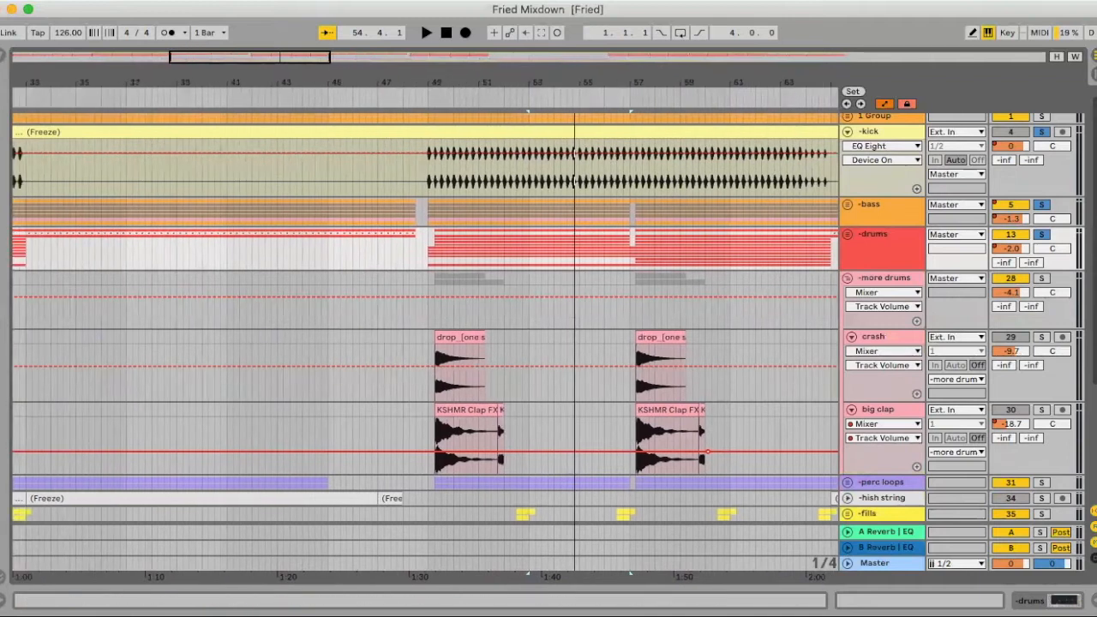
# - Select the KSHMR Clap FX clip after bar 49, and audition the big clap and the crash each in solo
pyautogui.moveTo(464, 83); pyautogui.dragTo(463, 93)
pyautogui.click(404, 409)
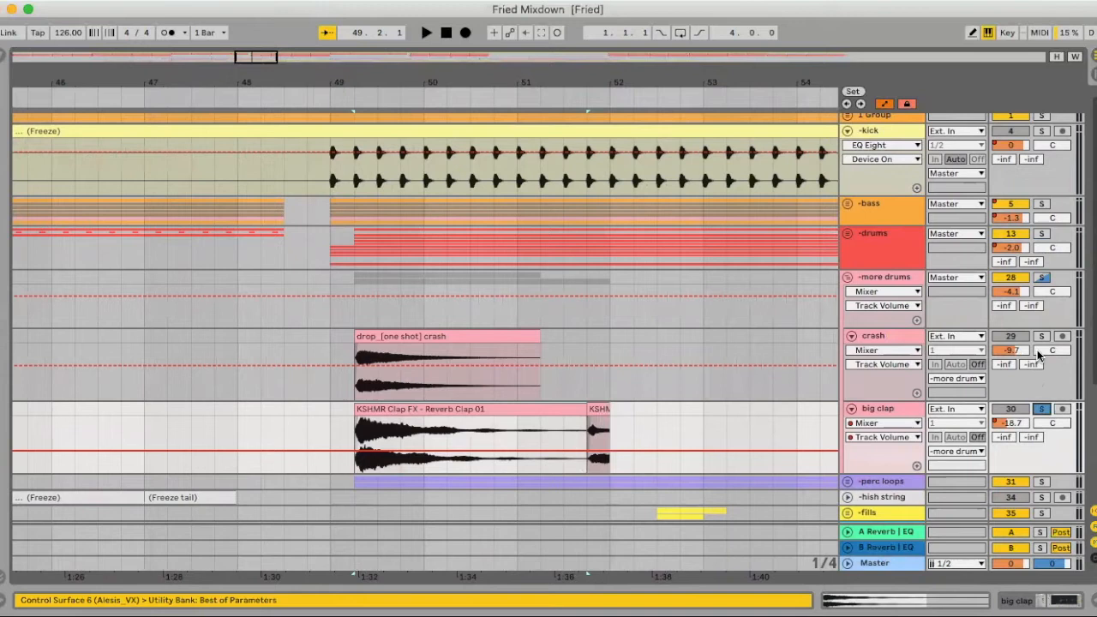
pyautogui.press('space')
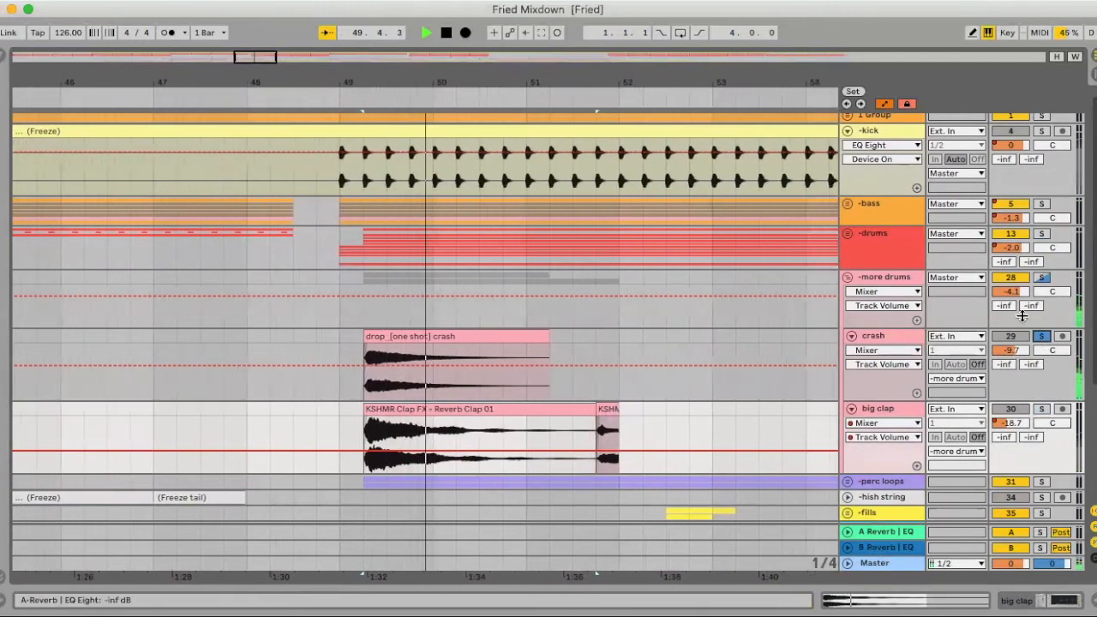
# - Solo the whole more drums group and place the insert marker on it at bar 49
pyautogui.click(1041, 279)
pyautogui.click(315, 345)
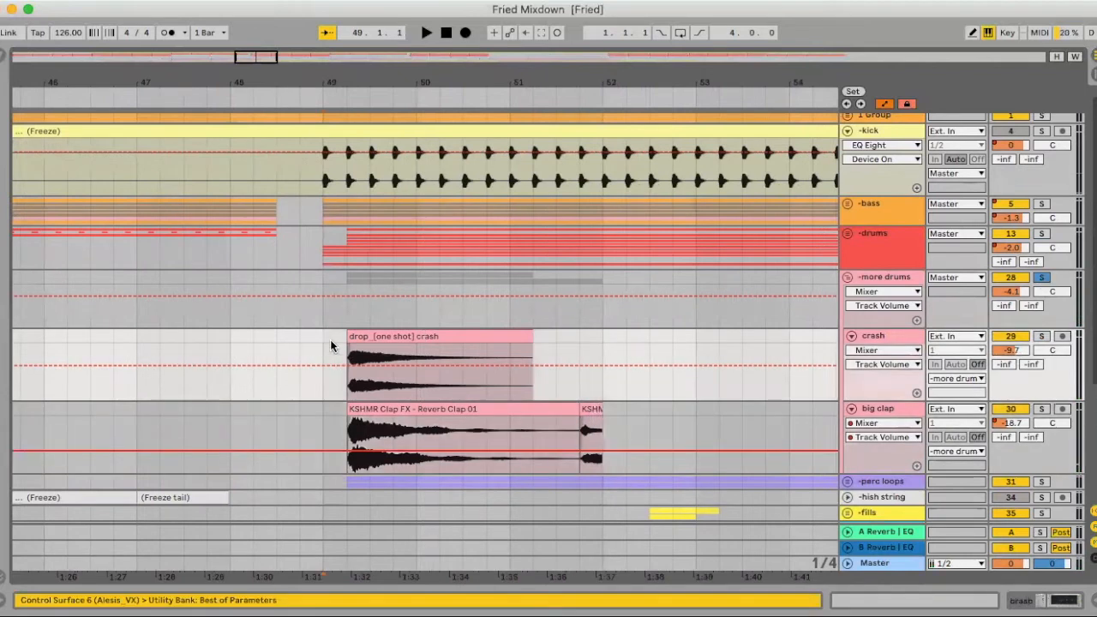
pyautogui.scroll(-1, 334, 323)
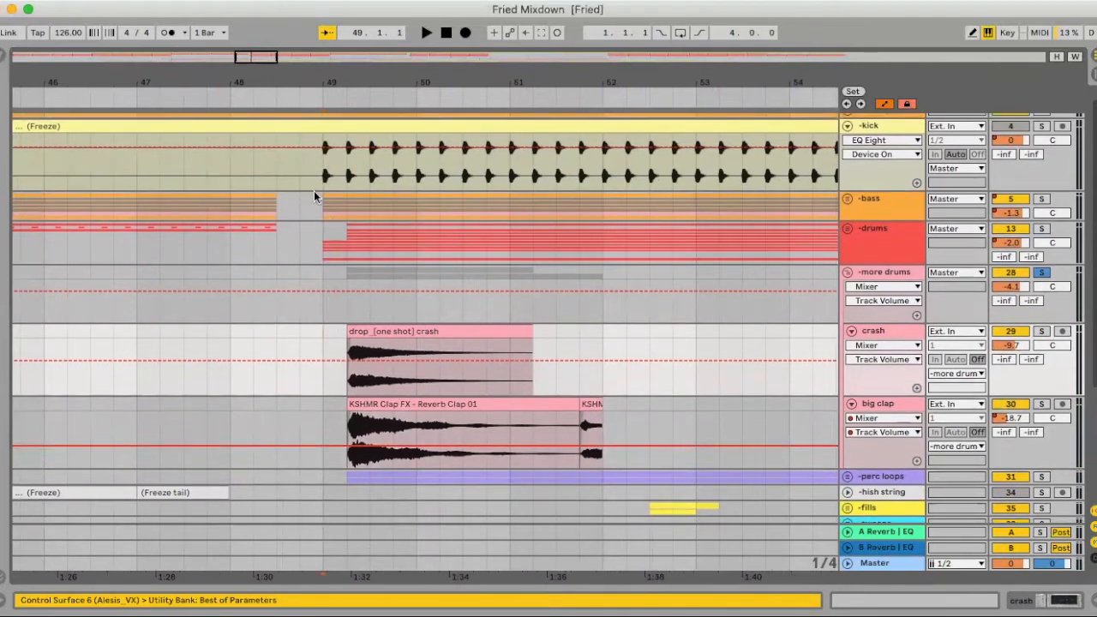
pyautogui.hscroll(-1, 334, 331)
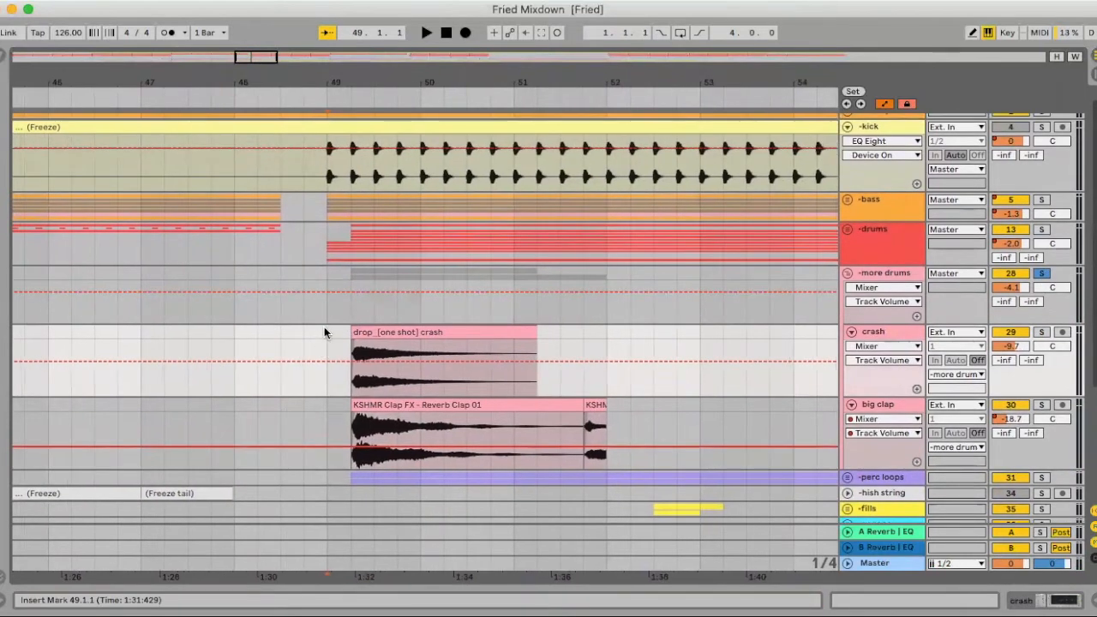
pyautogui.click(324, 311)
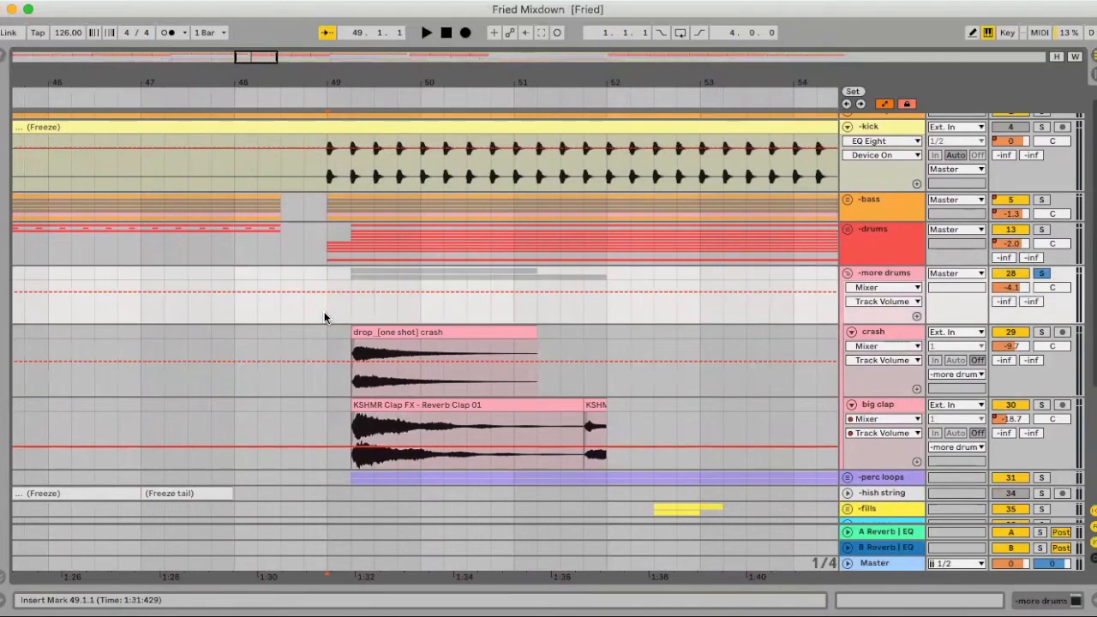
# - Audition the more drums group from bar 49 in solo and with the full mix, and fold the group
pyautogui.press('space')
pyautogui.click(1042, 275)
pyautogui.press('space')
pyautogui.press('space')
pyautogui.scroll(-5, 612, 323)
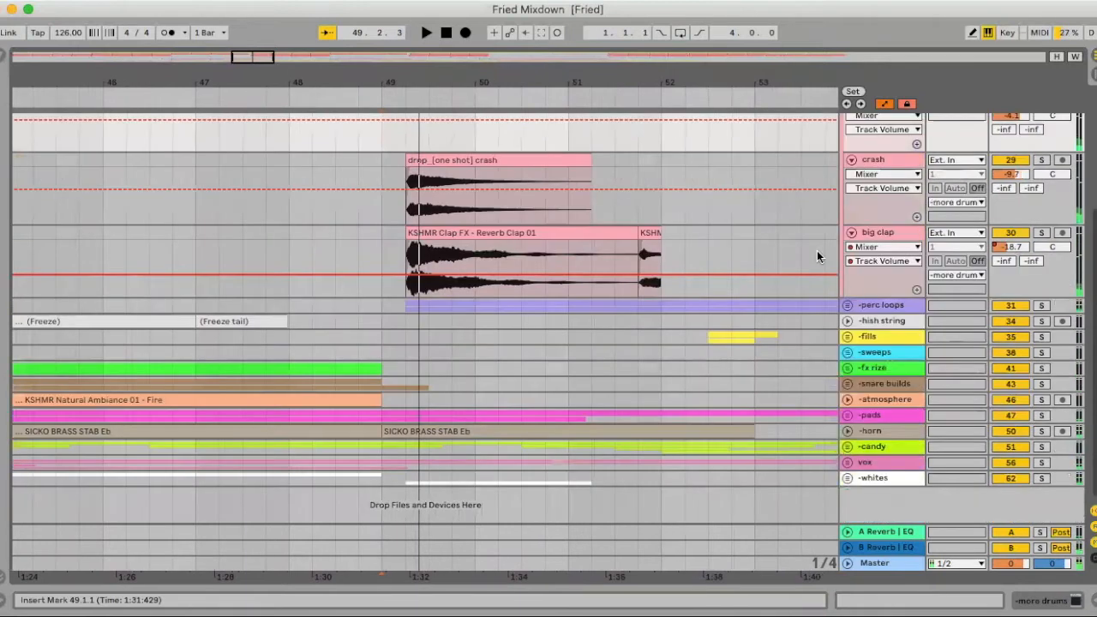
pyautogui.scroll(4, 912, 174)
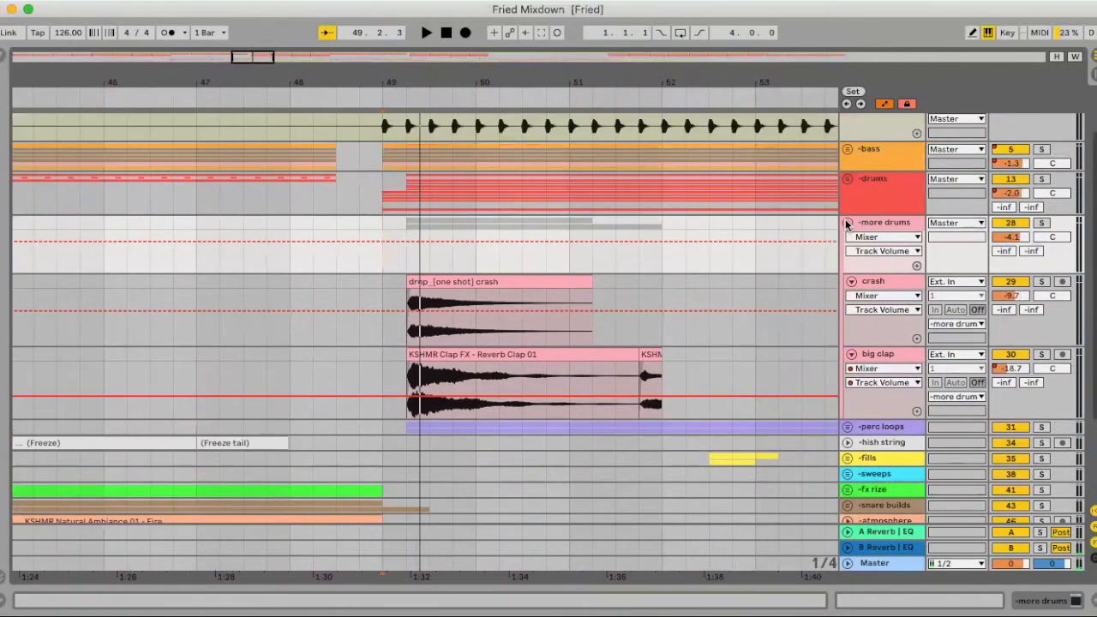
pyautogui.click(846, 224)
# - Unfold the perc loops group and expand its perc loop 1 track to show the waveform
pyautogui.click(847, 297)
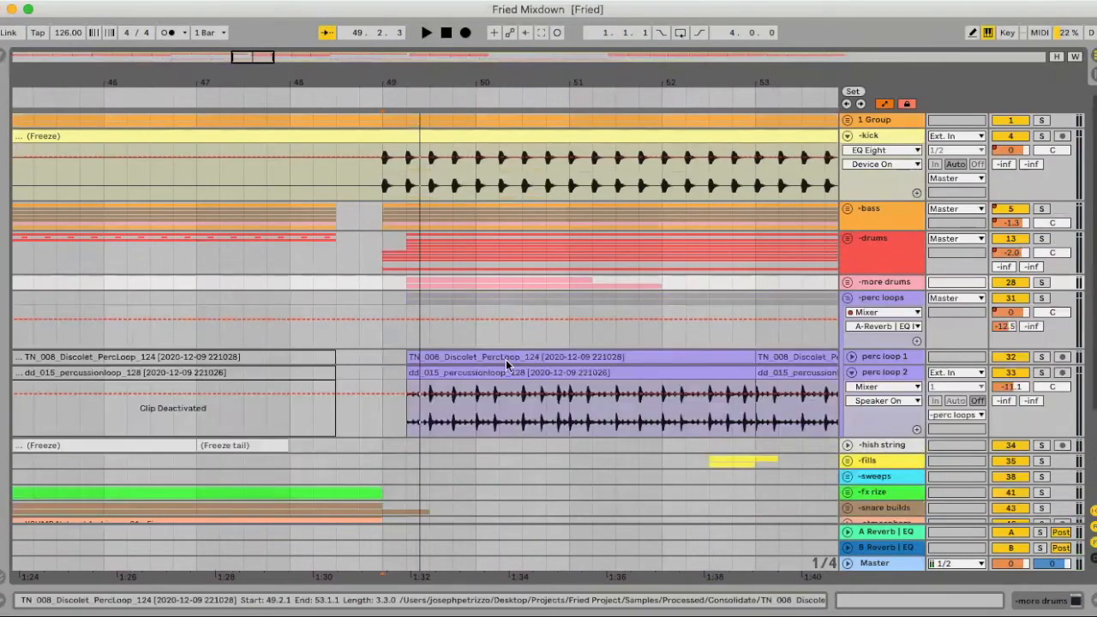
pyautogui.scroll(-2, 848, 302)
pyautogui.click(851, 301)
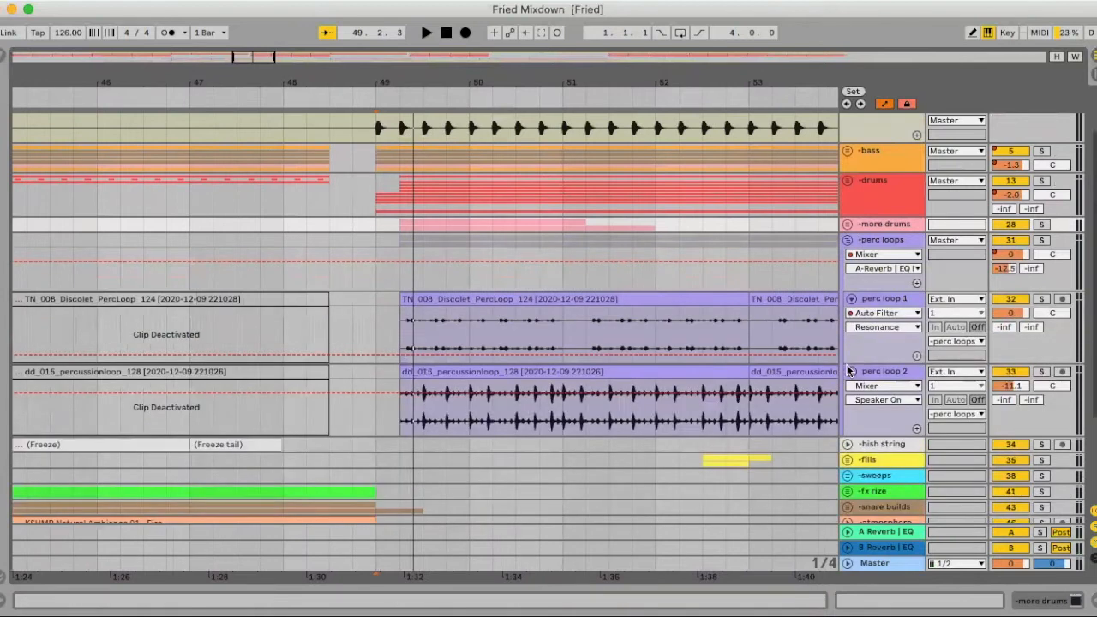
pyautogui.hscroll(3, 360, 279)
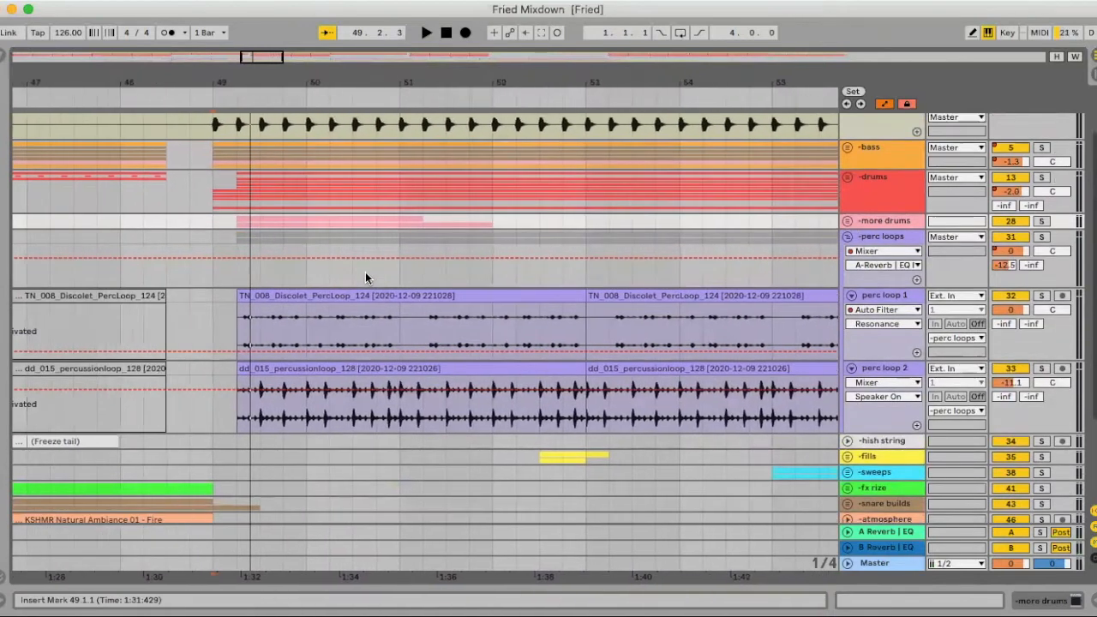
# - Select the dd_015_percussionloop_128 clip after bar 49, audition perc loop 2 in solo and collapse the track
pyautogui.click(413, 371)
pyautogui.click(1041, 368)
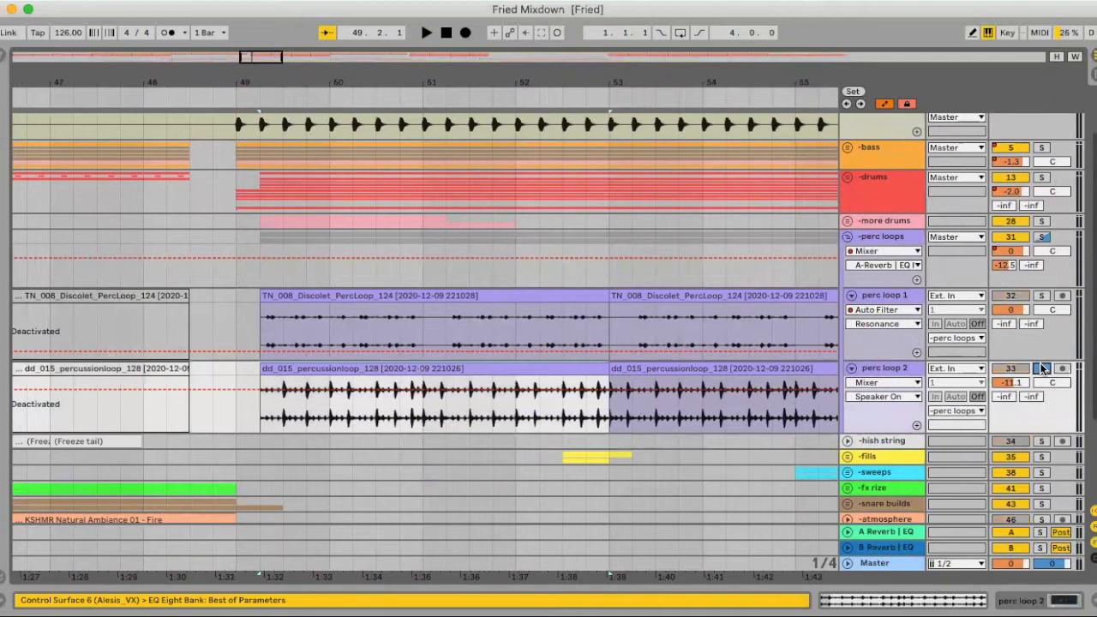
pyautogui.press('space')
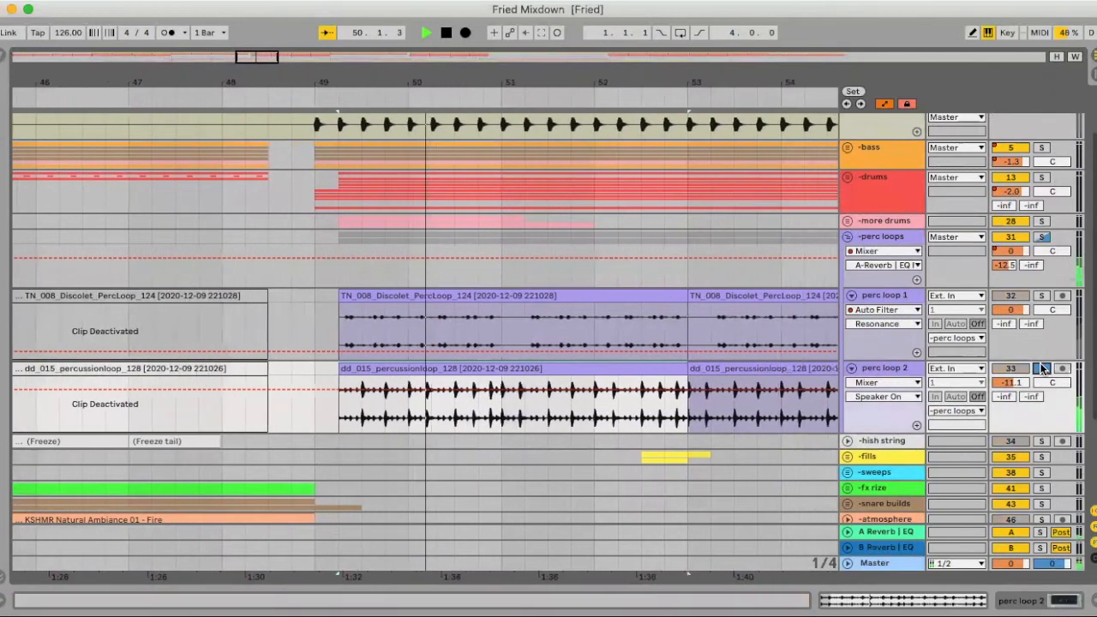
pyautogui.press('space')
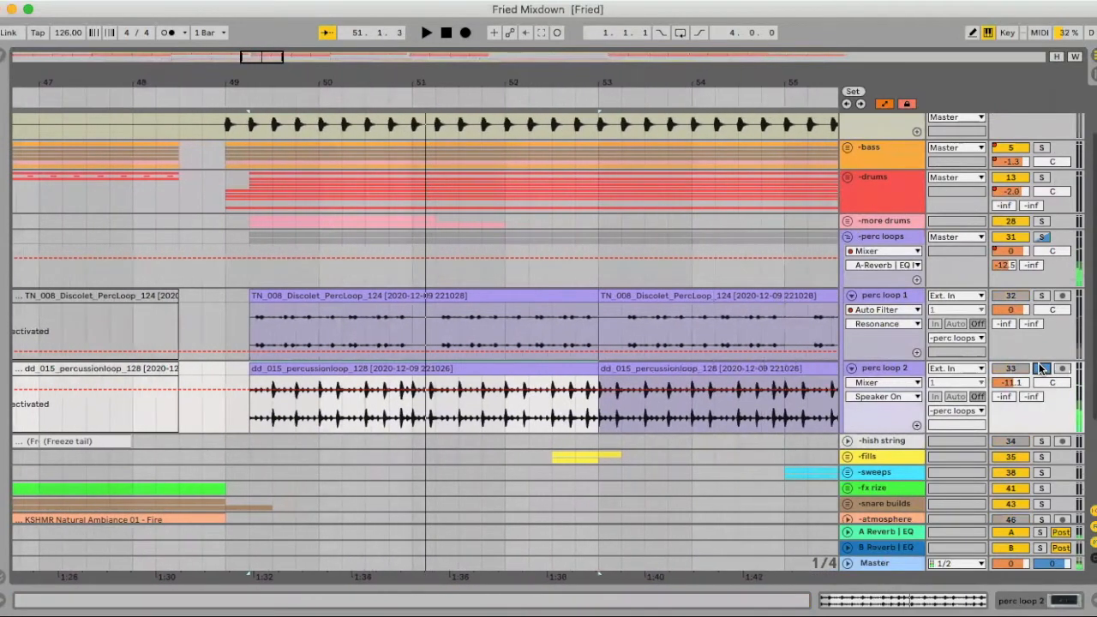
pyautogui.click(852, 368)
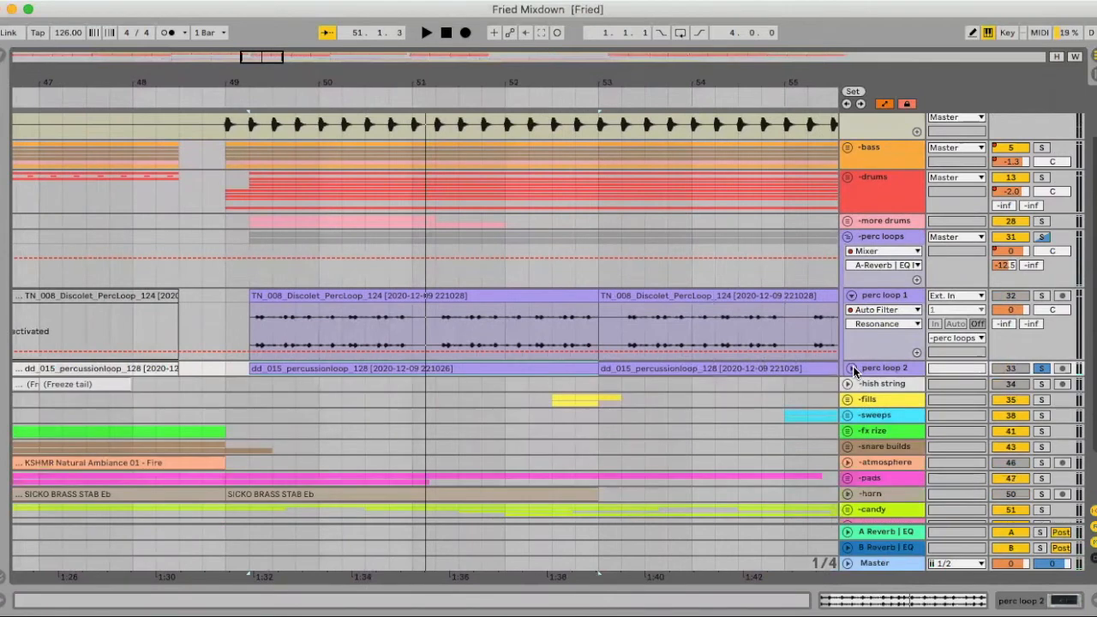
# - Audition perc loop 1 in solo from bar 49.2 and collapse the track
pyautogui.click(252, 326)
pyautogui.press('space')
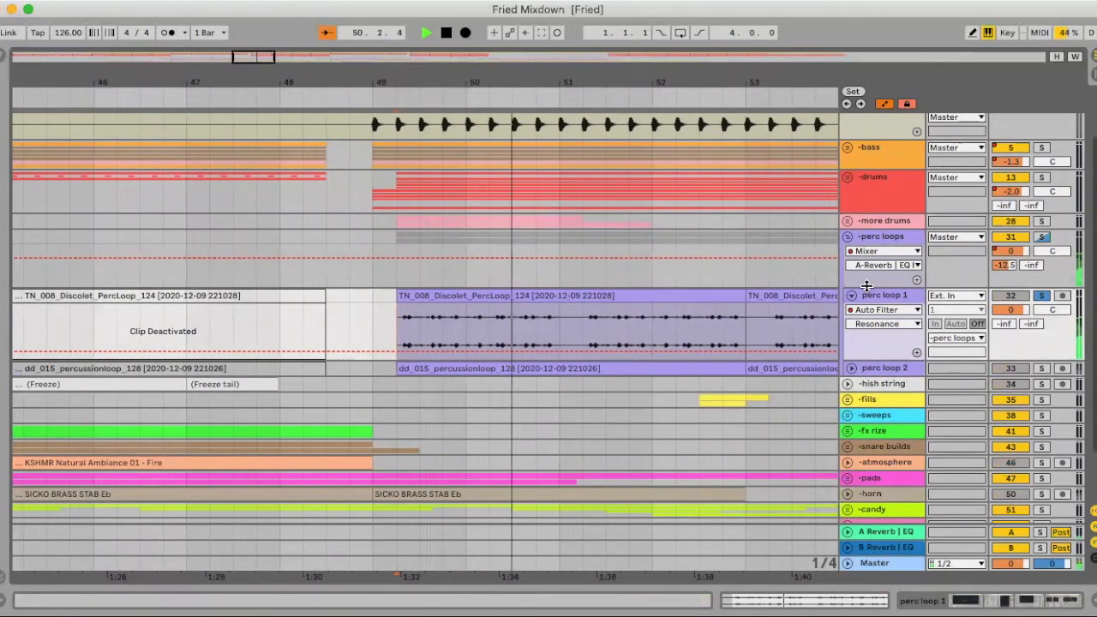
pyautogui.press('space')
pyautogui.click(851, 295)
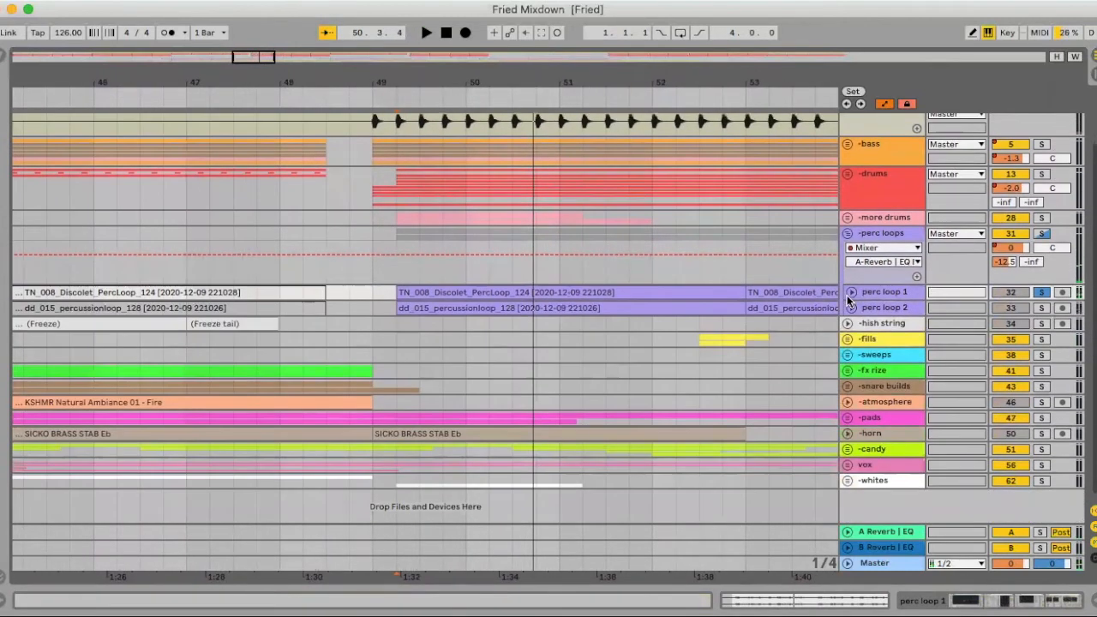
# - Solo the whole perc loops group, audition both loops together from bar 53 and fold the group
pyautogui.scroll(1, 1023, 239)
pyautogui.click(1042, 240)
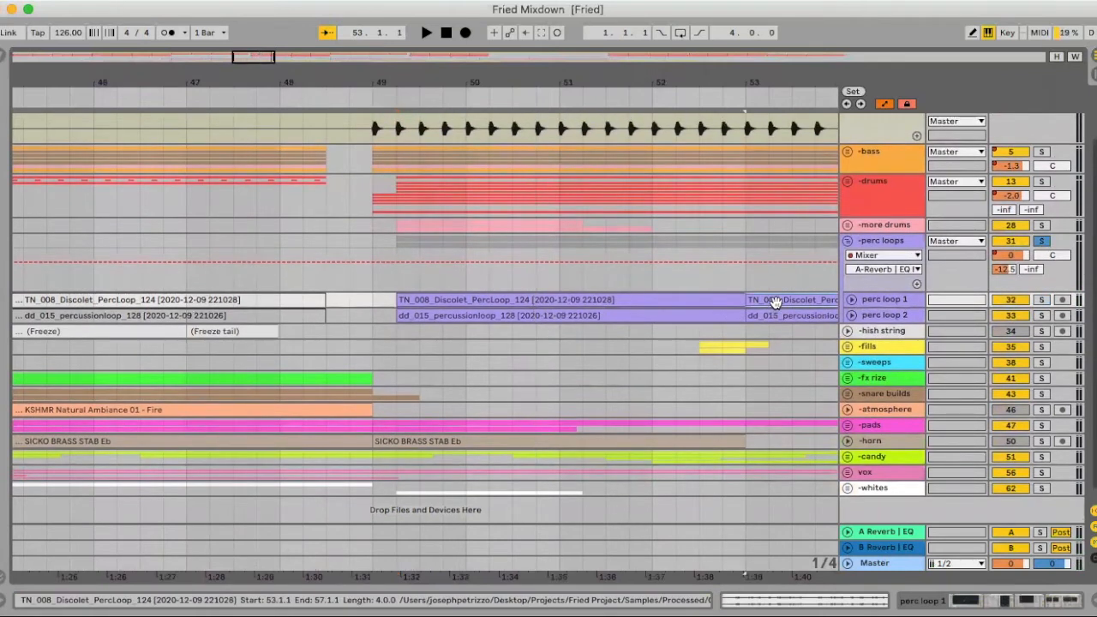
pyautogui.press('space')
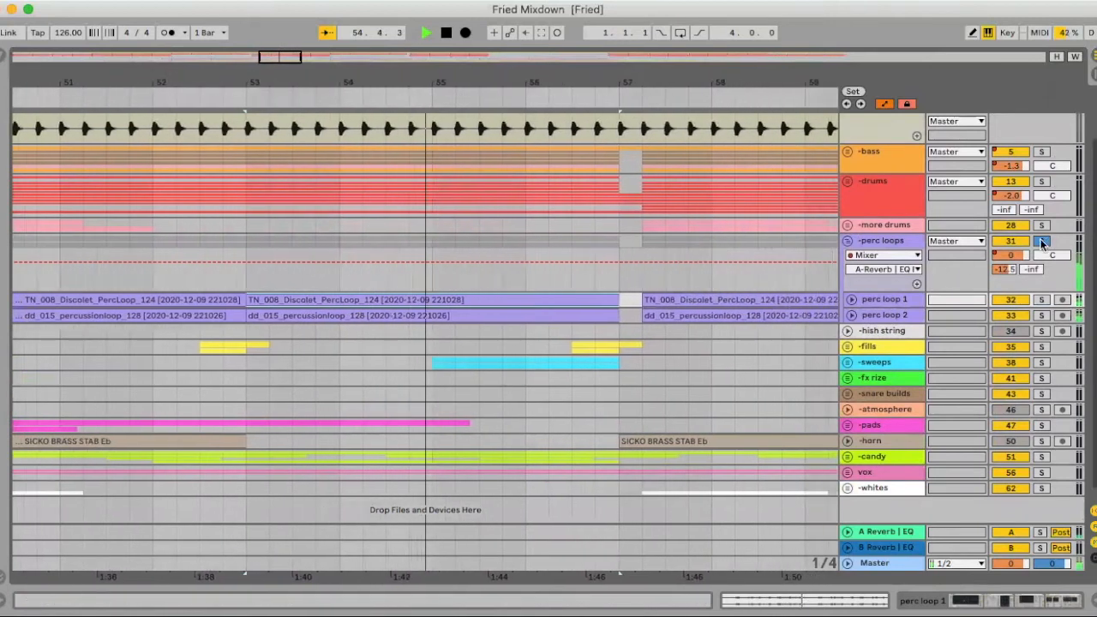
pyautogui.press('space')
pyautogui.click(849, 246)
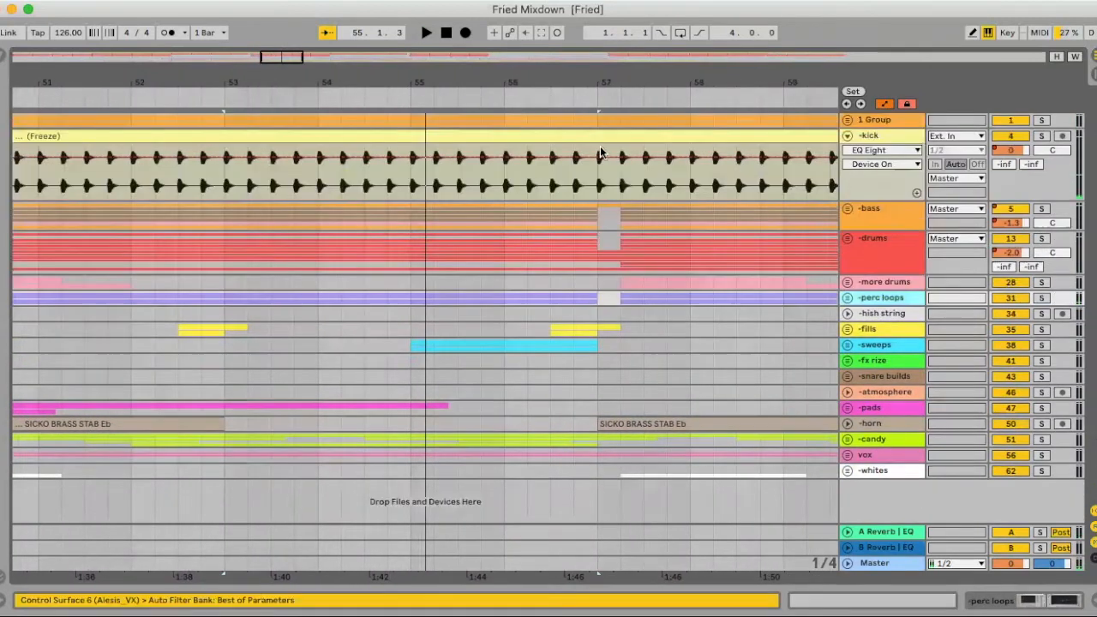
# - Expand the hish string track and select its frozen clip starting at bar 33
pyautogui.moveTo(544, 79); pyautogui.dragTo(543, 41)
pyautogui.hscroll(-5, 429, 295)
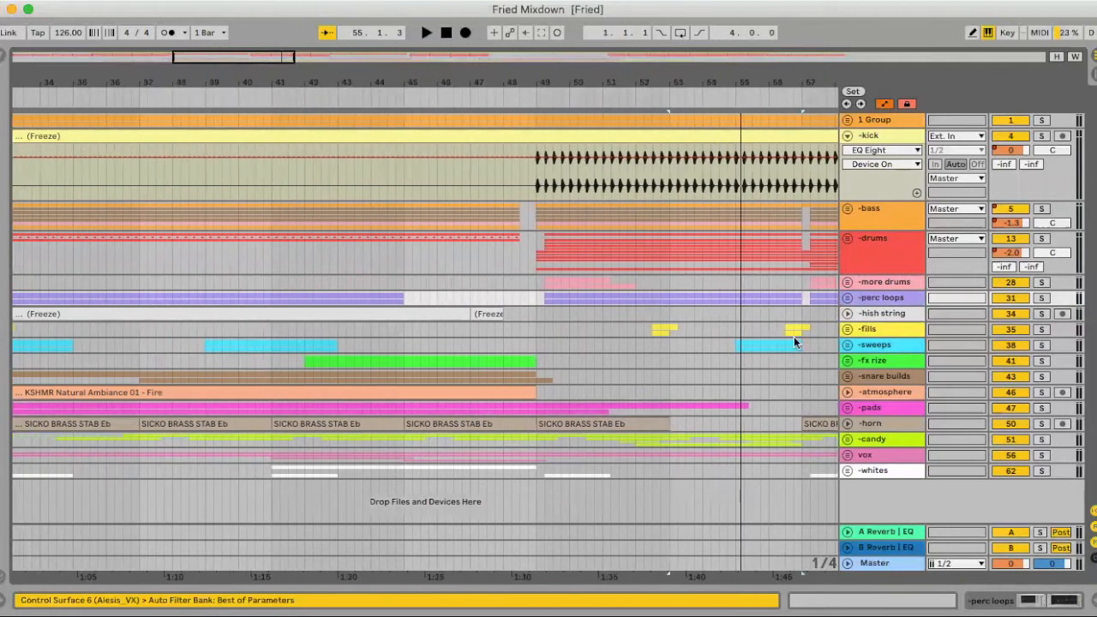
pyautogui.click(848, 314)
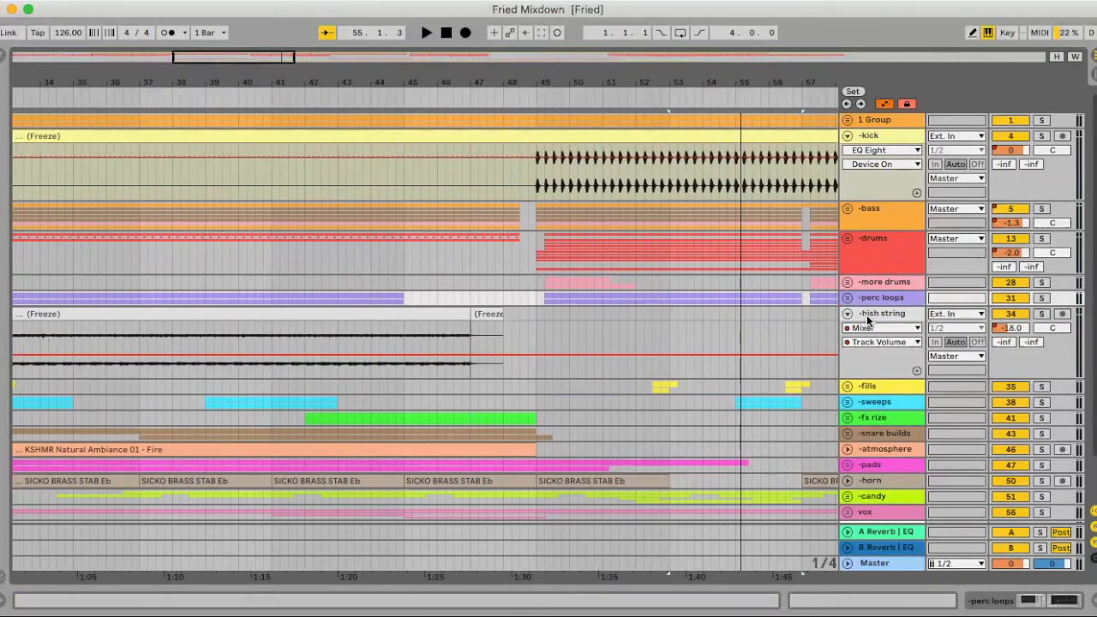
pyautogui.hscroll(-3, 294, 316)
pyautogui.click(277, 311)
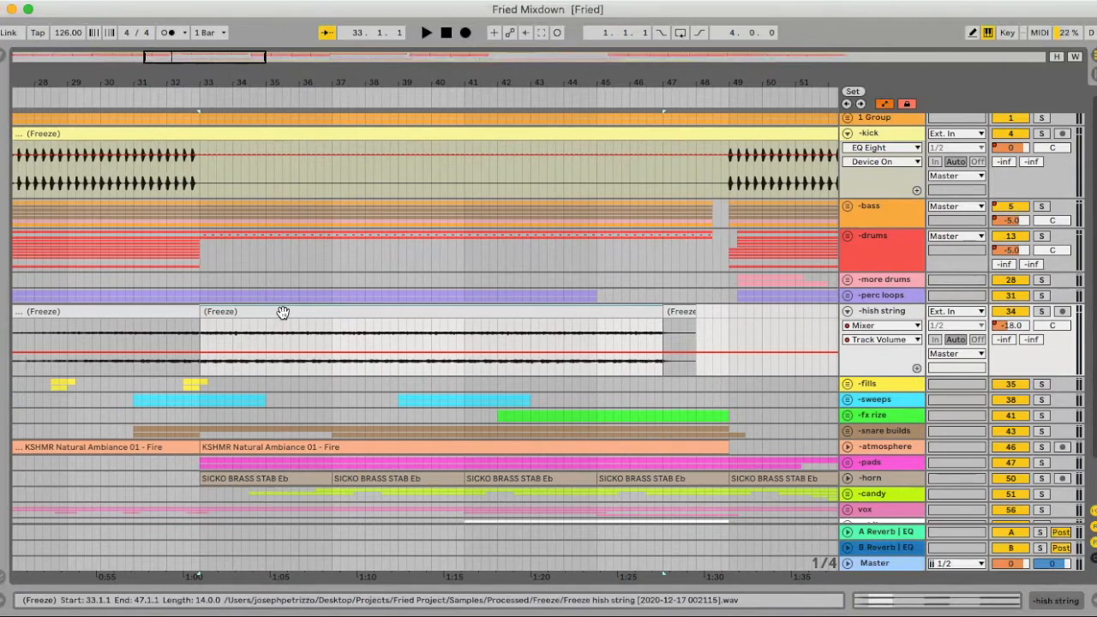
# - Solo the hish string track and audition it from bar 34
pyautogui.click(234, 340)
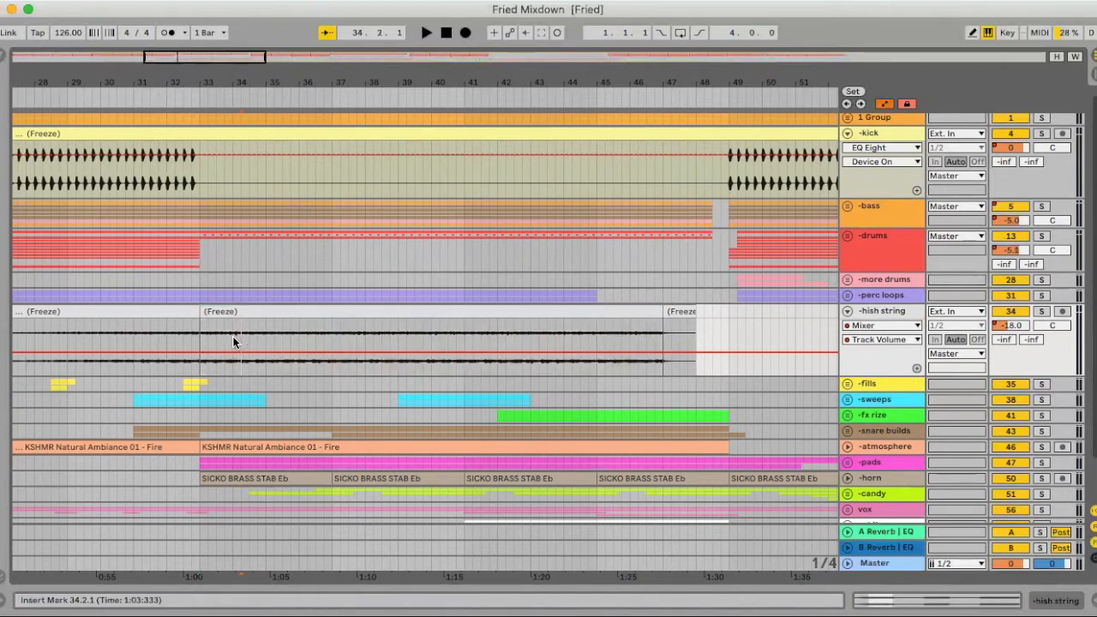
pyautogui.click(1041, 312)
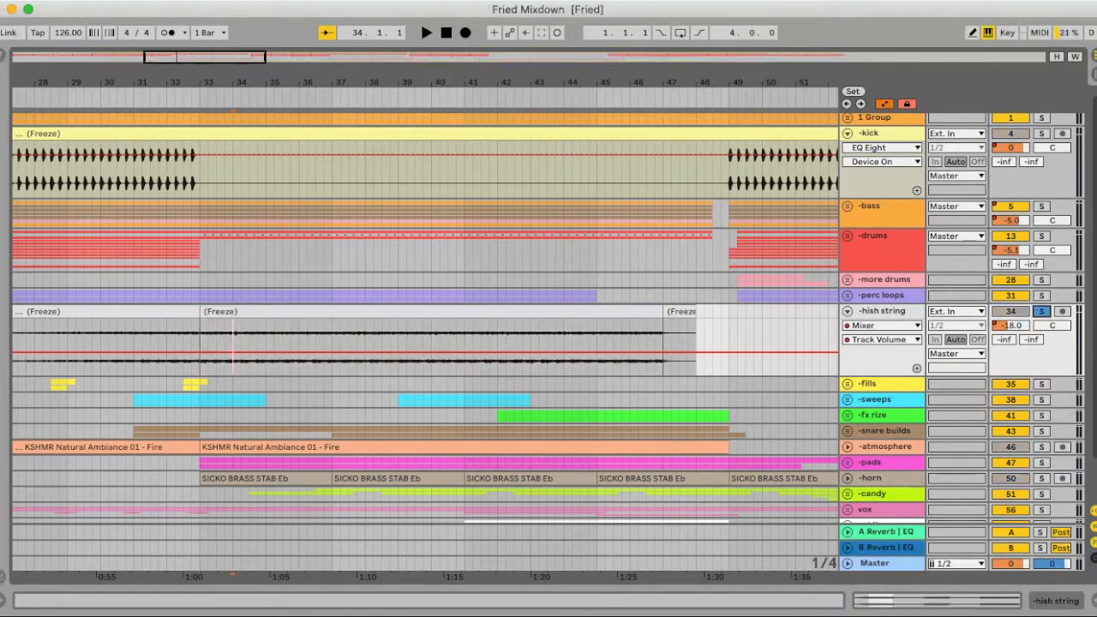
pyautogui.scroll(-6, 161, 358)
pyautogui.scroll(4, 161, 357)
pyautogui.hscroll(-3, 161, 358)
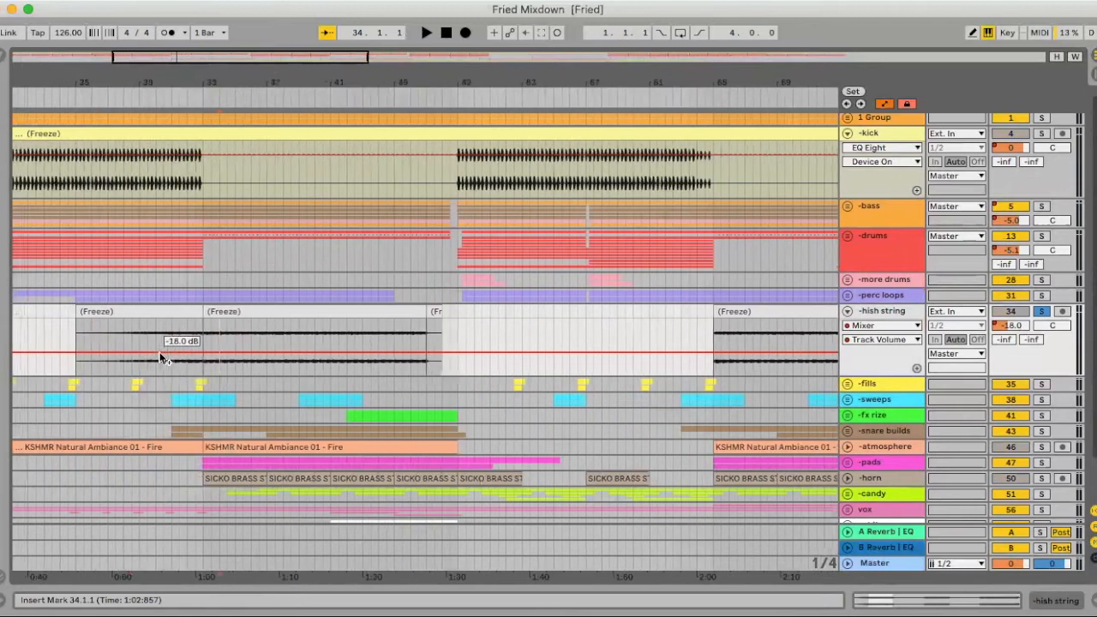
pyautogui.press('space')
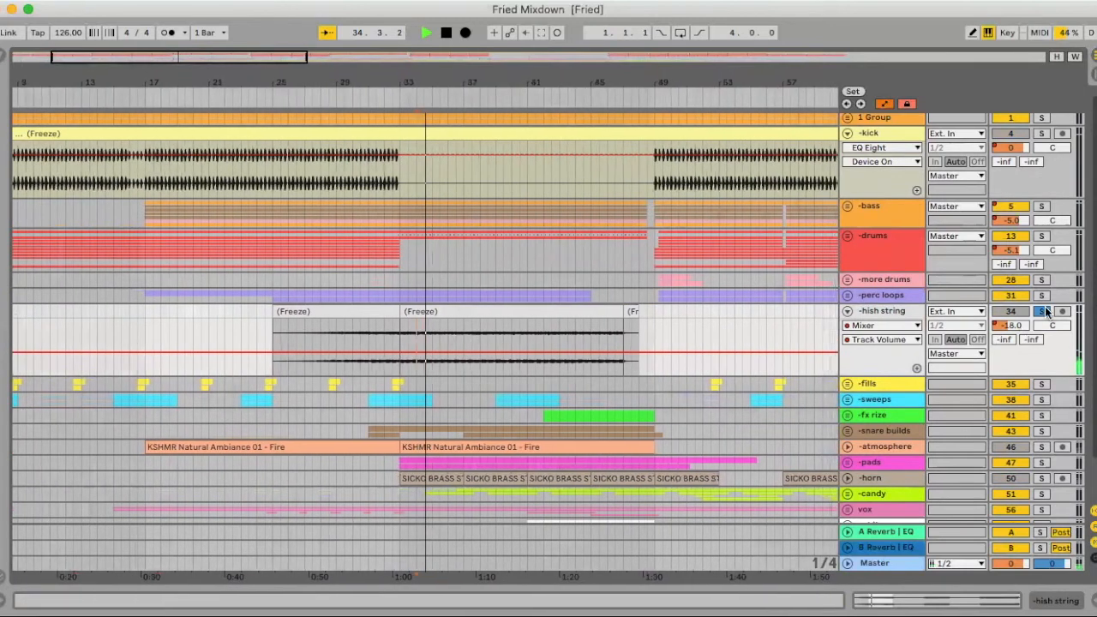
pyautogui.press('space')
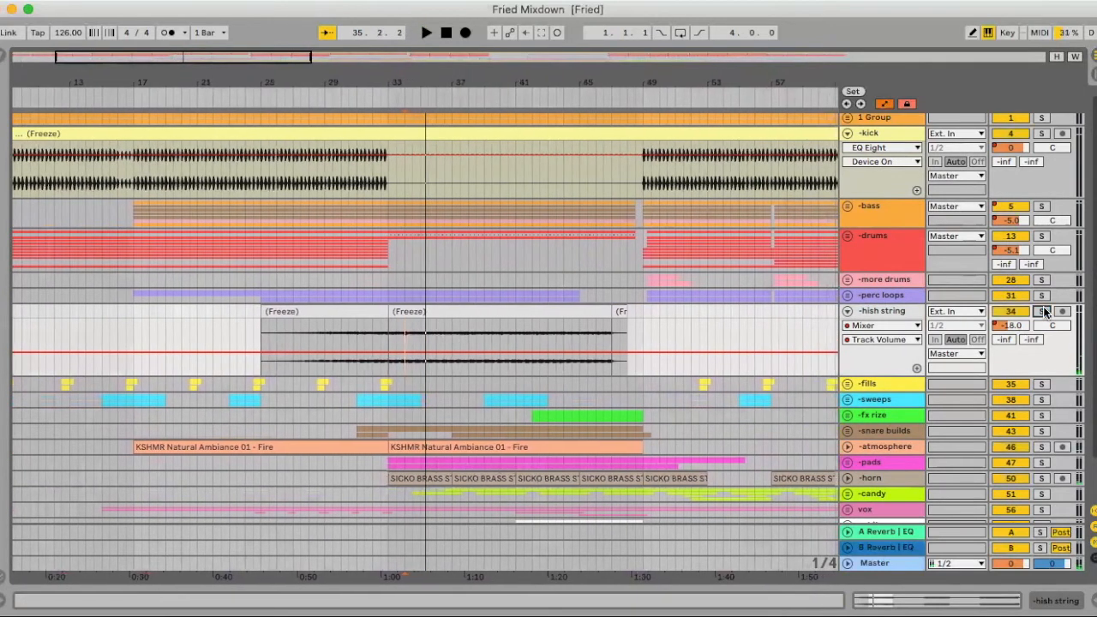
# - Select the frozen hish string clip at bar 33, compare the full mix with the track switched off and on, and collapse the track
pyautogui.click(484, 313)
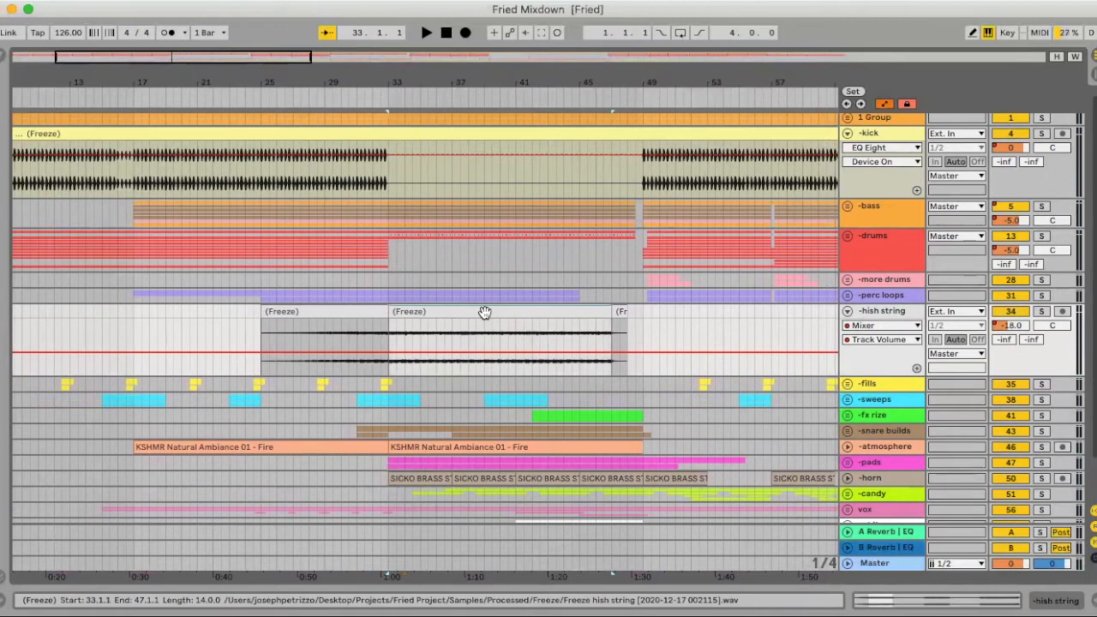
pyautogui.click(1020, 312)
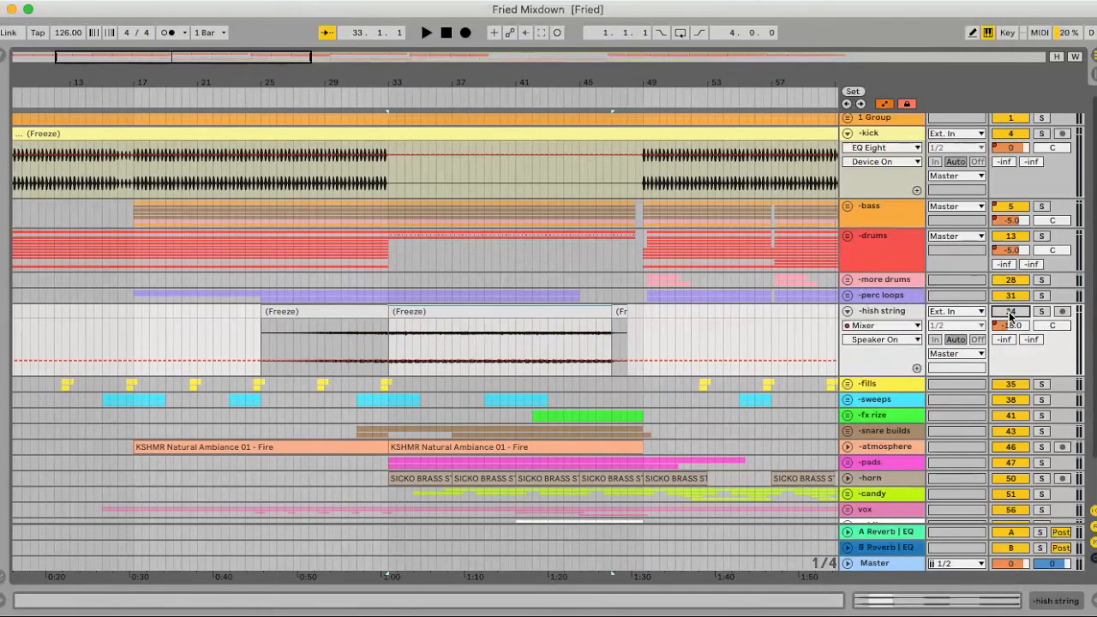
pyautogui.press('space')
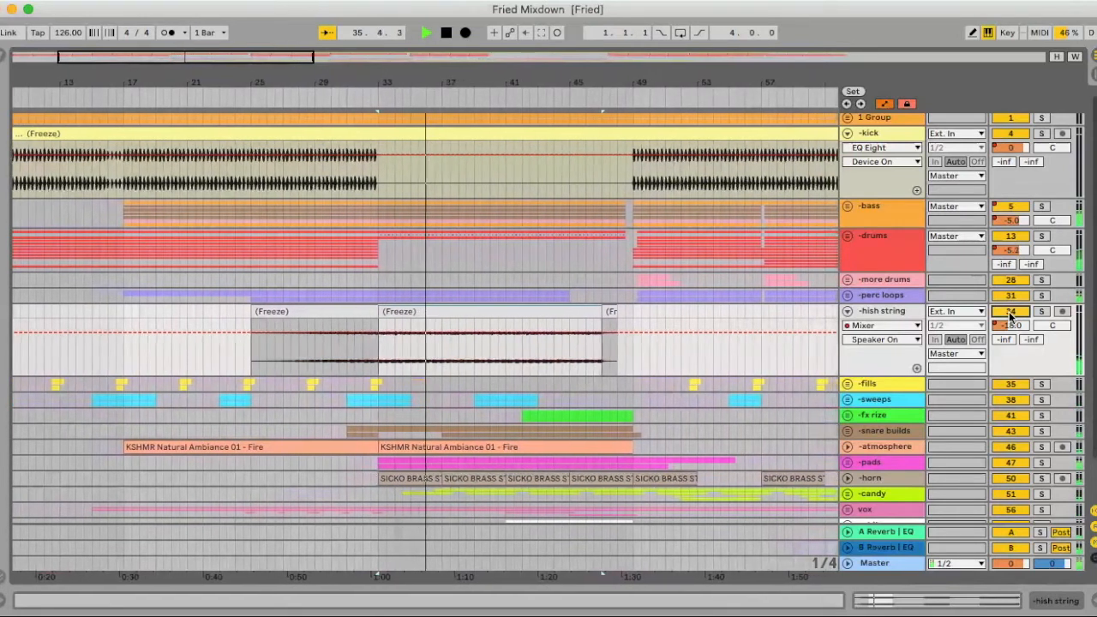
pyautogui.press('space')
pyautogui.click(849, 314)
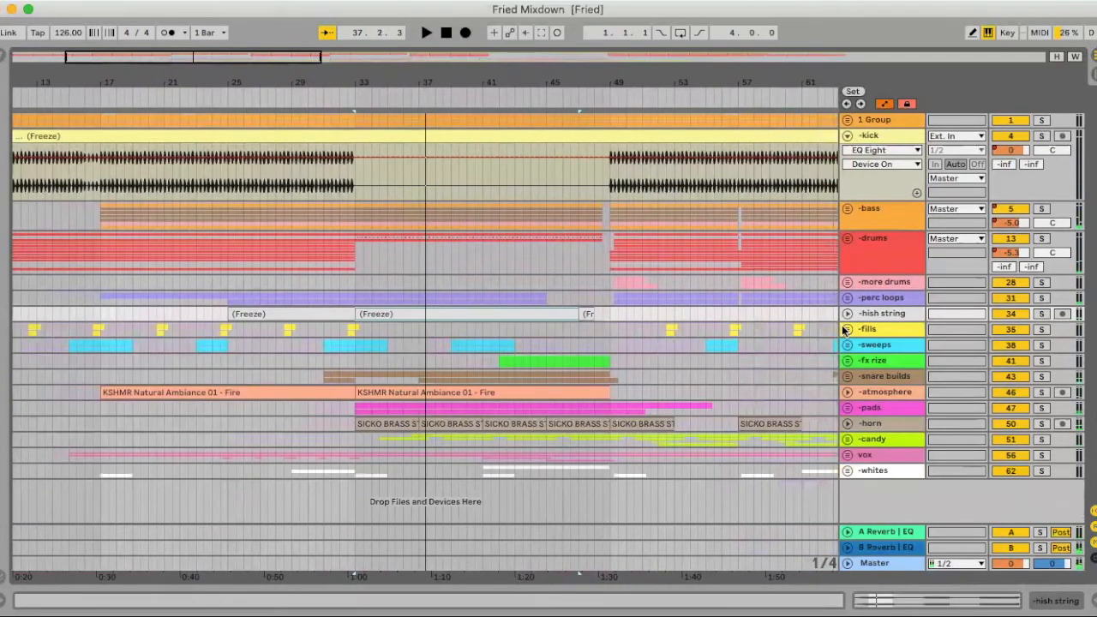
# - Unfold the fills group and select the Fills clip at bar 52.3 on the fill 2 track
pyautogui.click(846, 330)
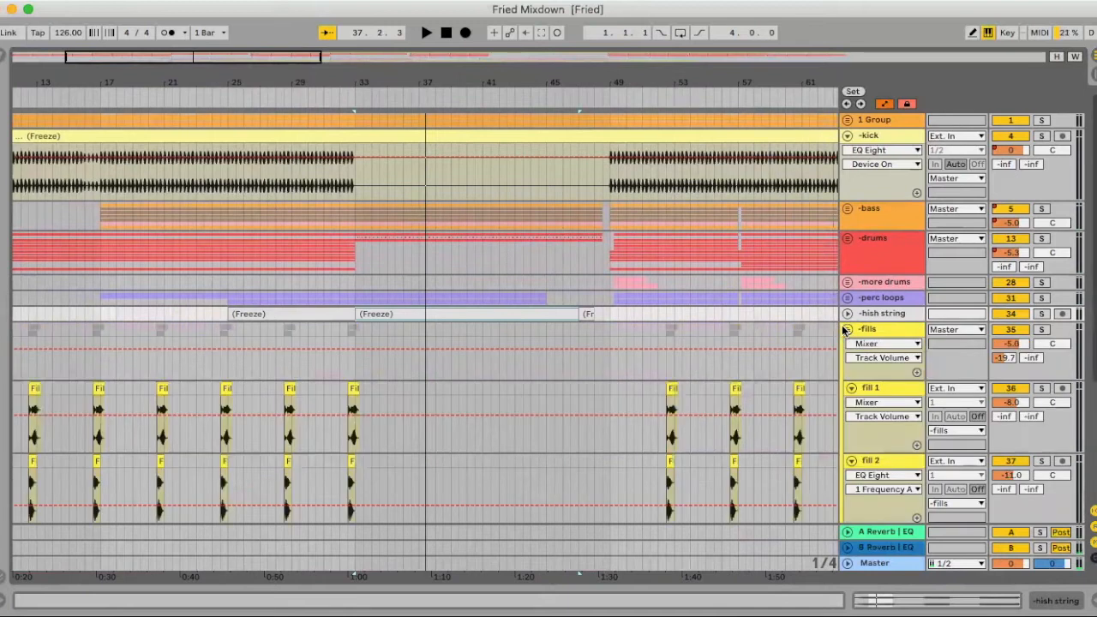
pyautogui.scroll(-5, 700, 318)
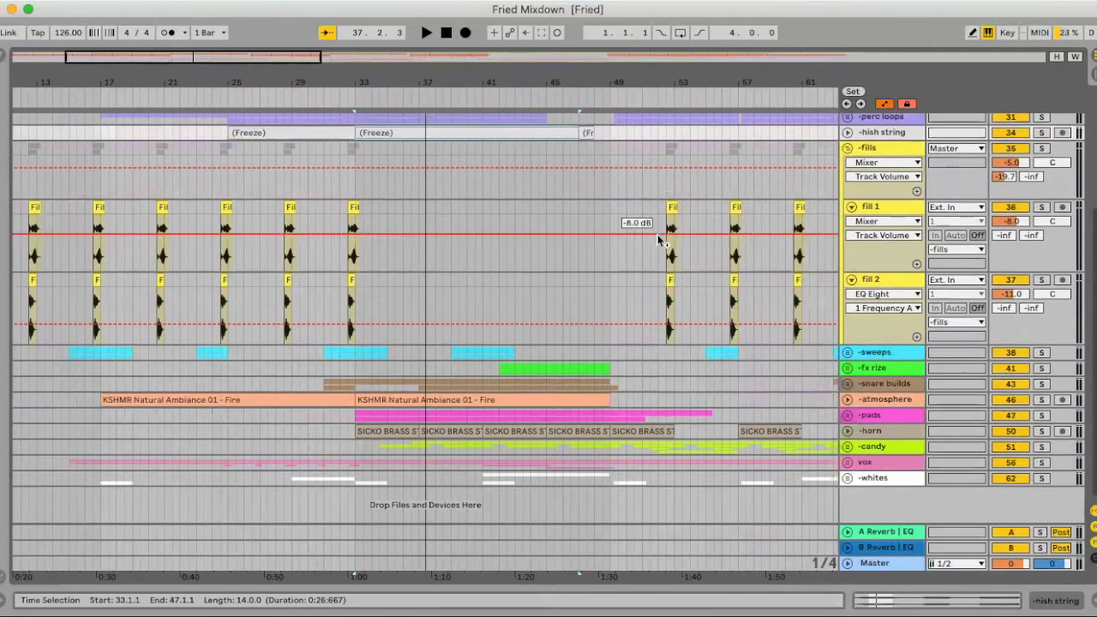
pyautogui.click(680, 280)
pyautogui.hscroll(5, 479, 98)
pyautogui.moveTo(485, 78); pyautogui.dragTo(475, 161)
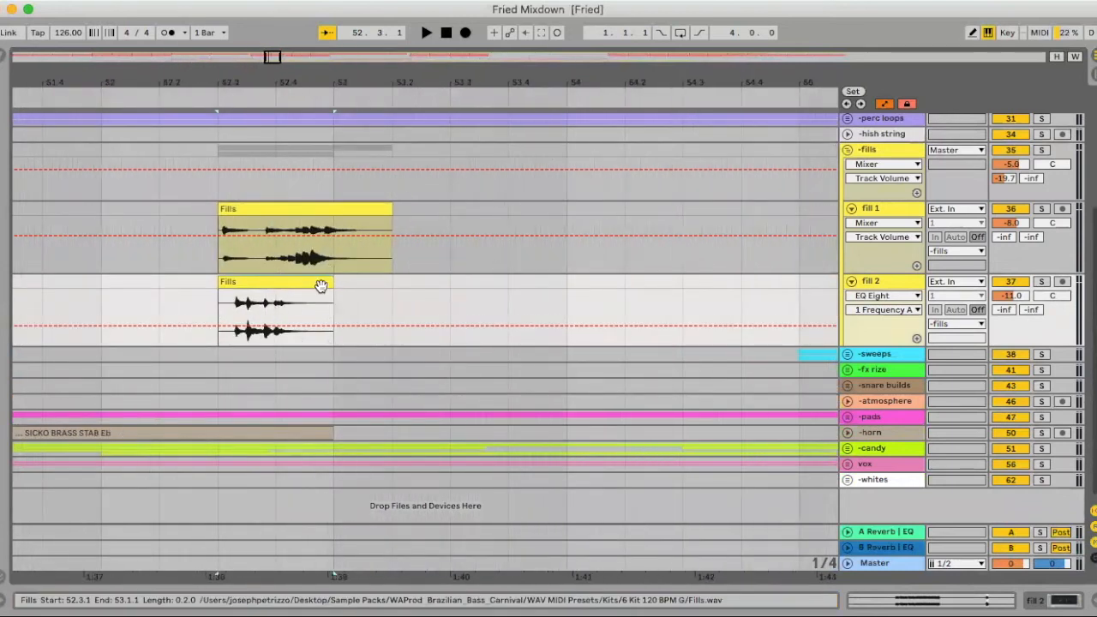
# - Audition the Fills clips at bar 52.3 in solo, first on fill 2 and then on fill 1
pyautogui.hscroll(-3, 351, 280)
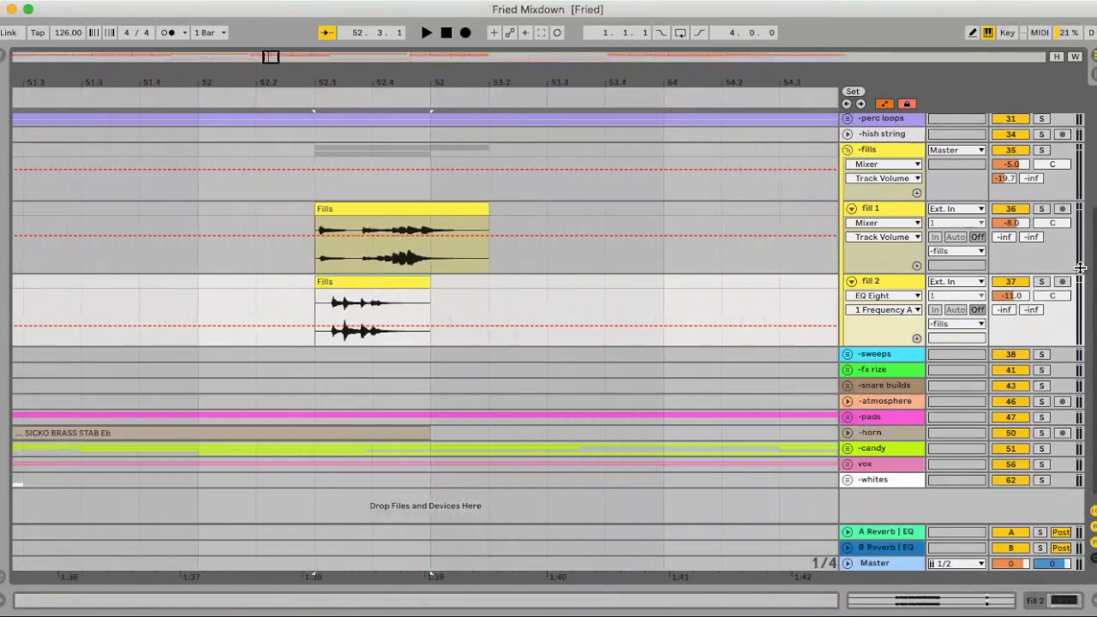
pyautogui.click(1044, 283)
pyautogui.press('space')
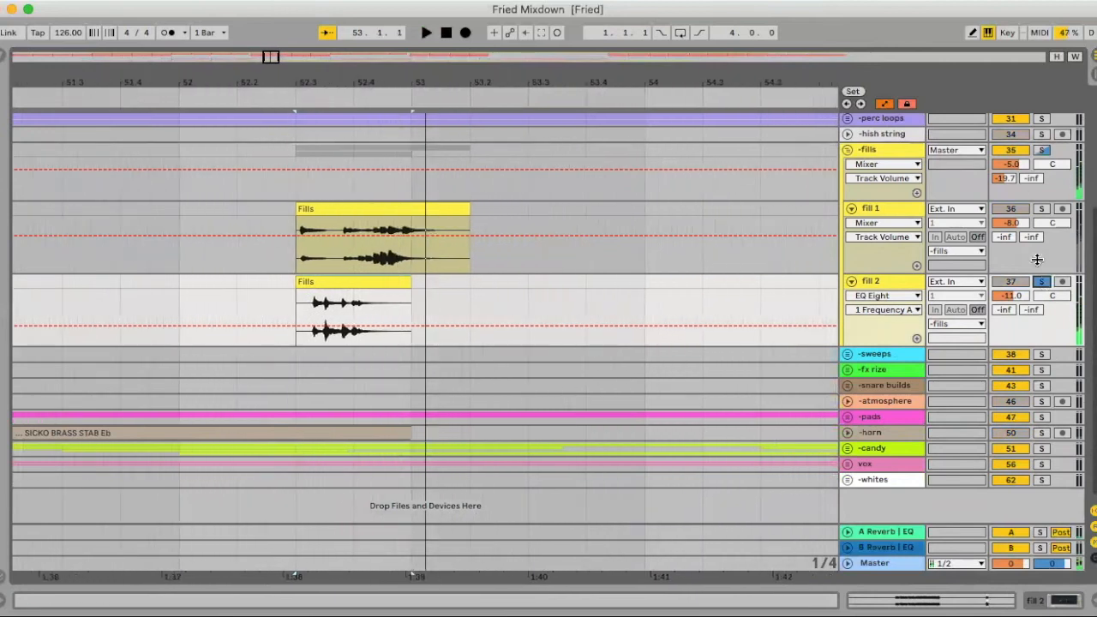
pyautogui.click(1041, 209)
pyautogui.click(337, 206)
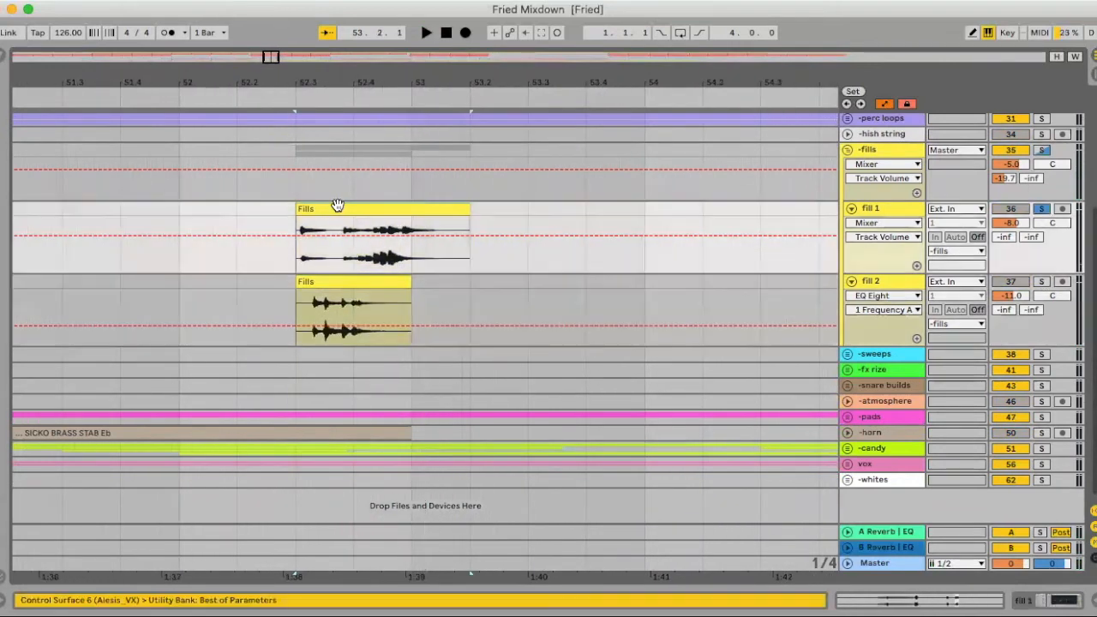
pyautogui.press('space')
pyautogui.press('space')
# - Solo the whole fills group, audition both fills together from before bar 53 and examine their placement across the arrangement
pyautogui.click(1041, 150)
pyautogui.scroll(5, 208, 217)
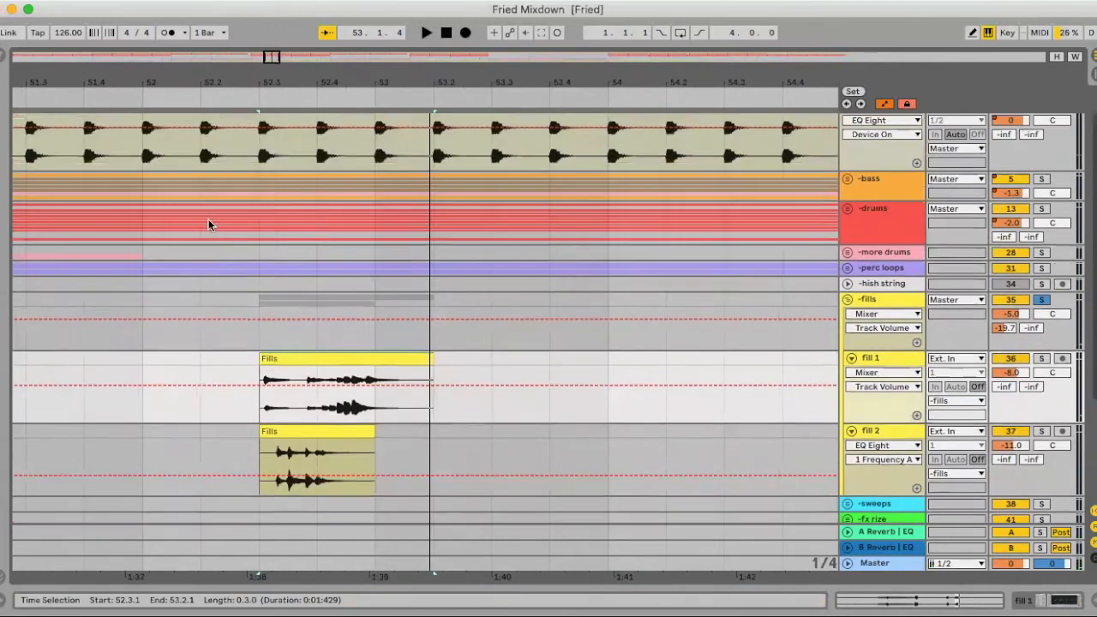
pyautogui.press('space')
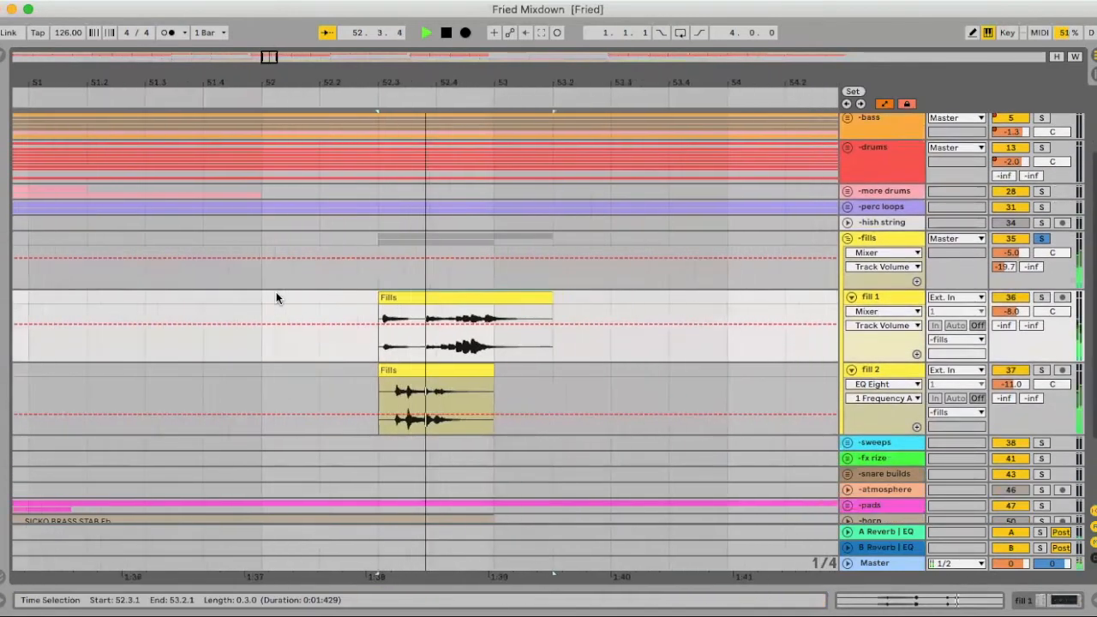
pyautogui.press('space')
pyautogui.moveTo(362, 75); pyautogui.dragTo(361, 10)
pyautogui.scroll(5, 406, 235)
pyautogui.scroll(-5, 405, 235)
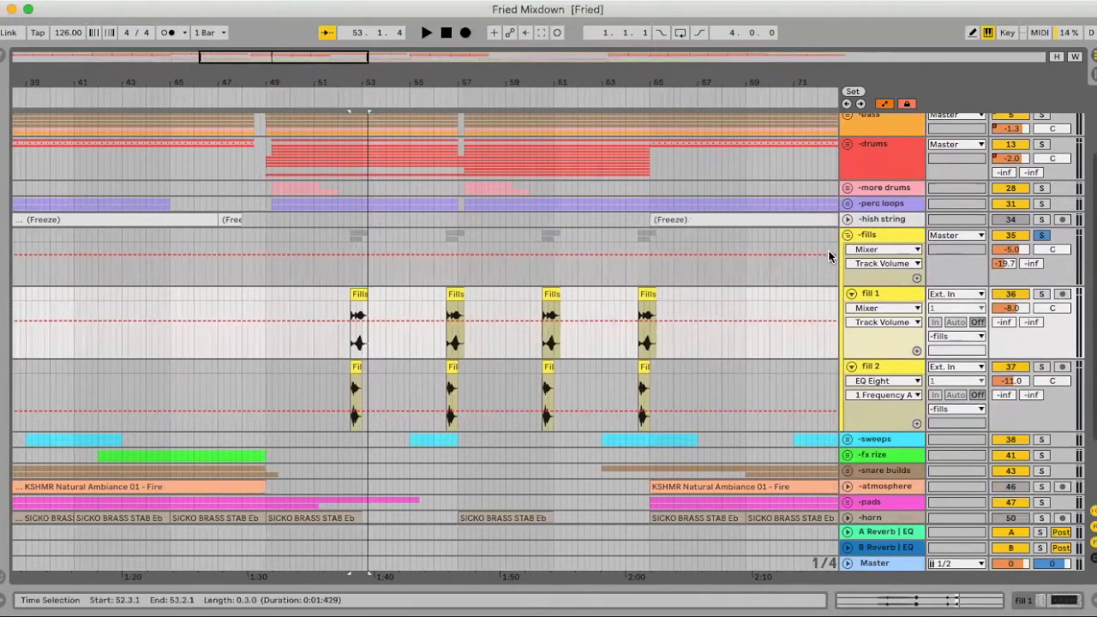
# - Fold both fill tracks and the fills group, and unfold the sweeps group
pyautogui.click(852, 294)
pyautogui.click(848, 235)
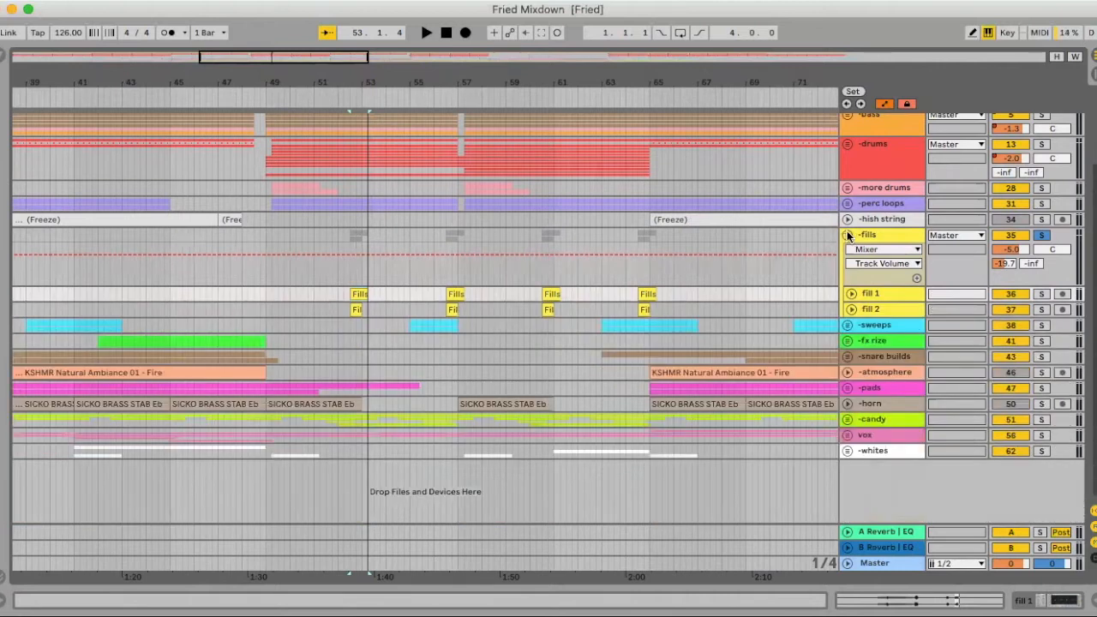
pyautogui.scroll(3, 849, 238)
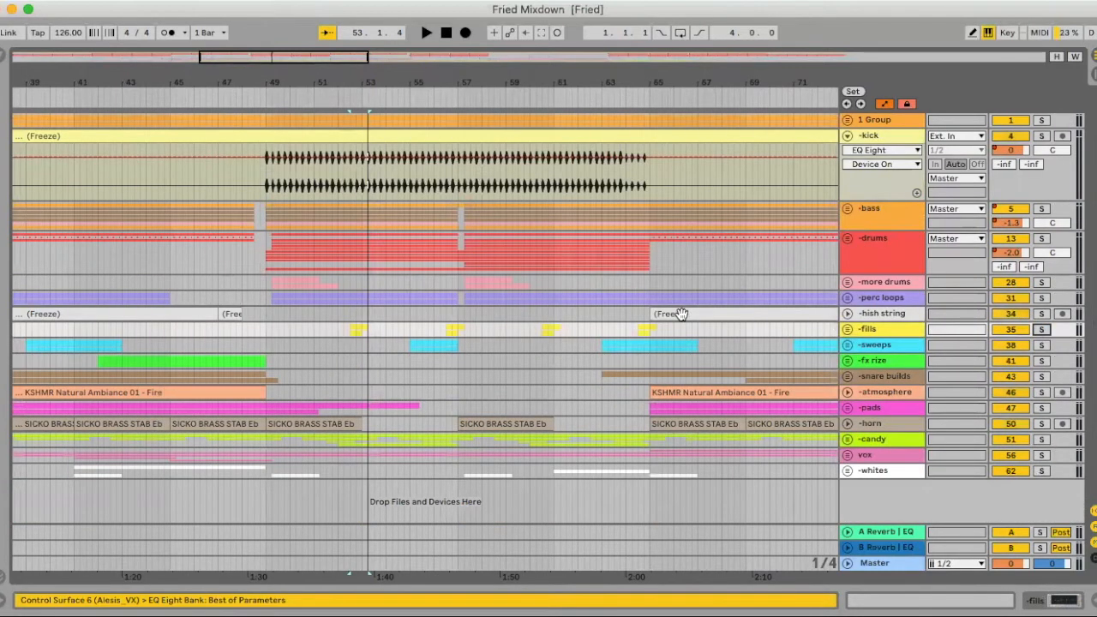
pyautogui.hscroll(-5, 673, 315)
pyautogui.click(847, 346)
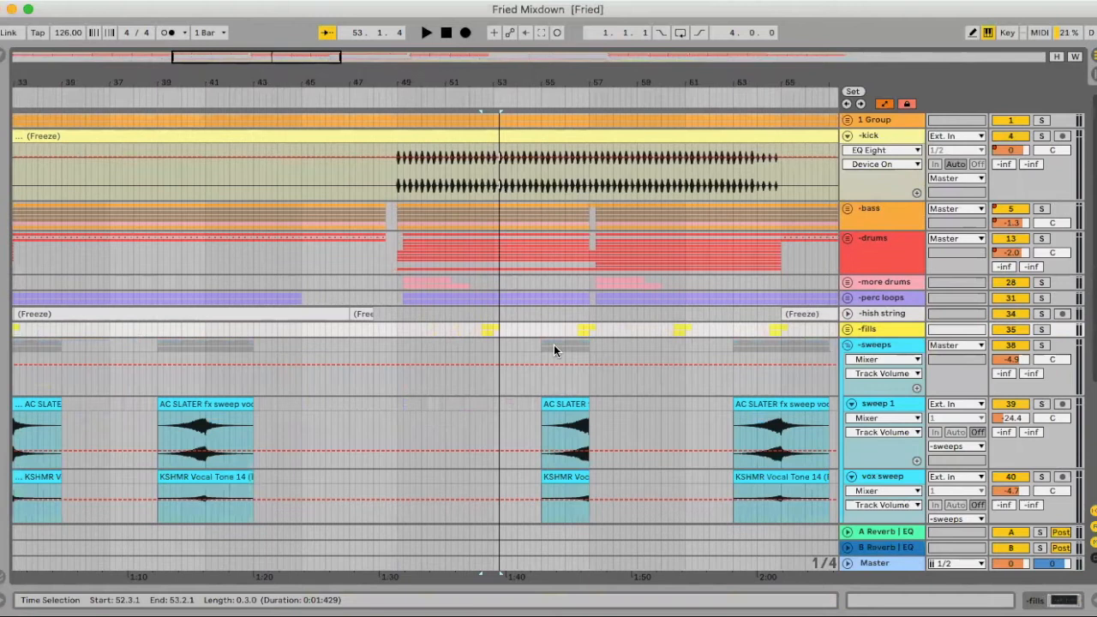
# - Solo the sweeps group, audition the sweep from bar 56.2, and move the insert mark to bar 64.2 on sweep 1
pyautogui.scroll(-2, 562, 341)
pyautogui.click(565, 345)
pyautogui.hscroll(5, 598, 336)
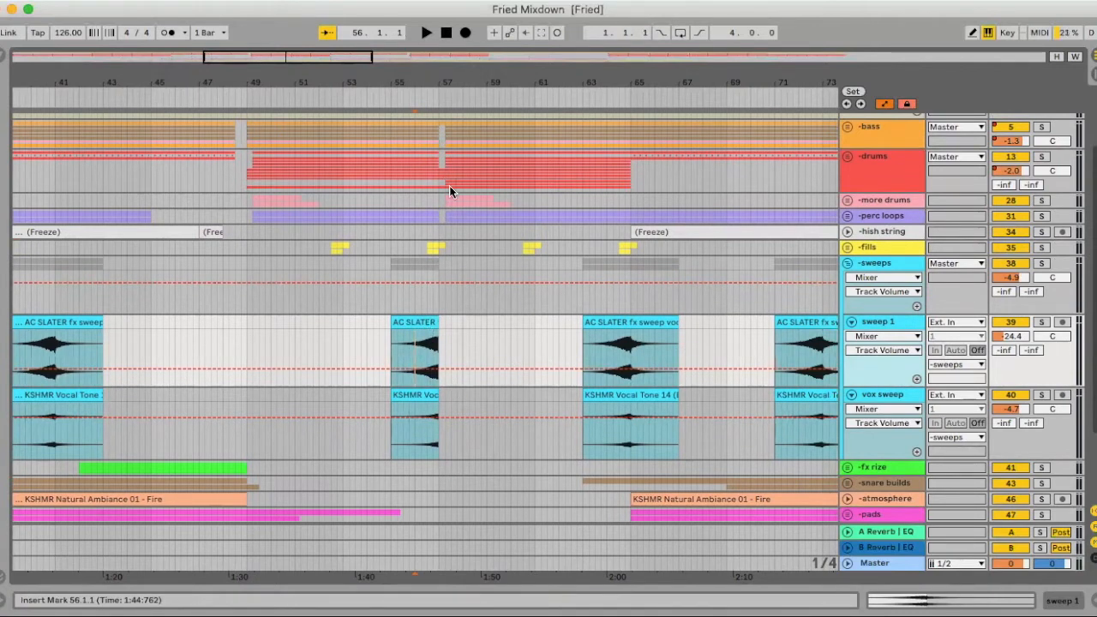
pyautogui.click(425, 300)
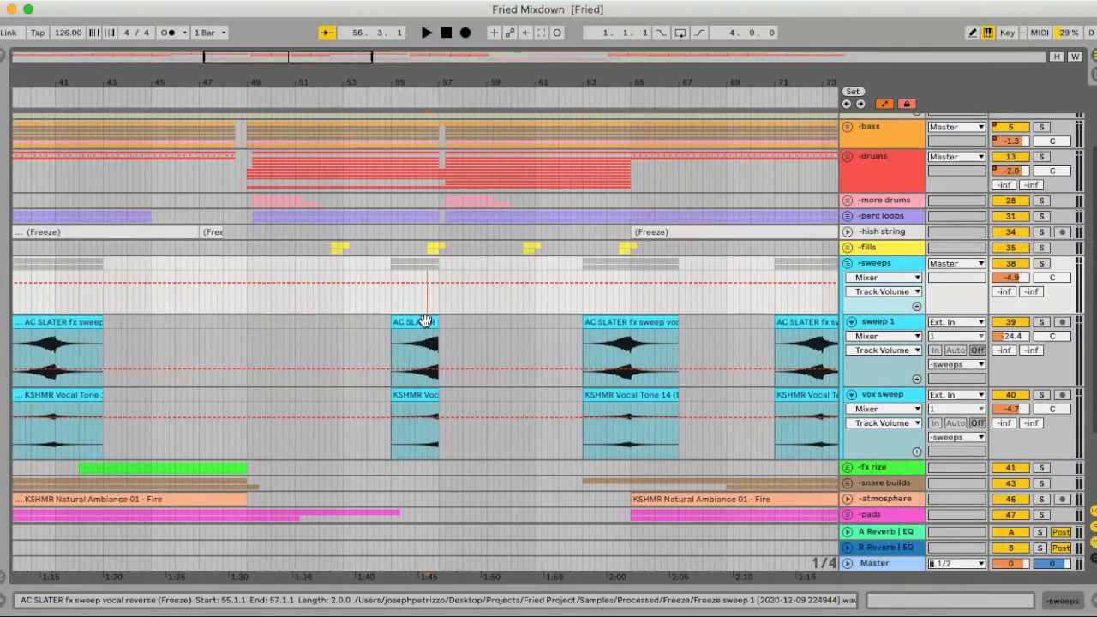
pyautogui.click(425, 334)
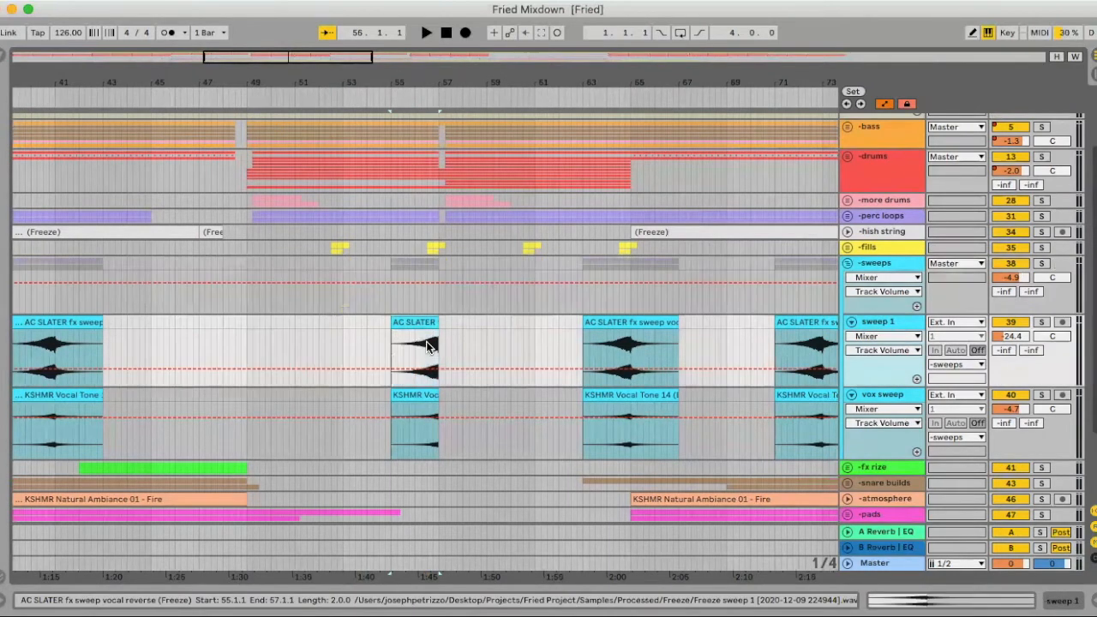
pyautogui.click(1042, 263)
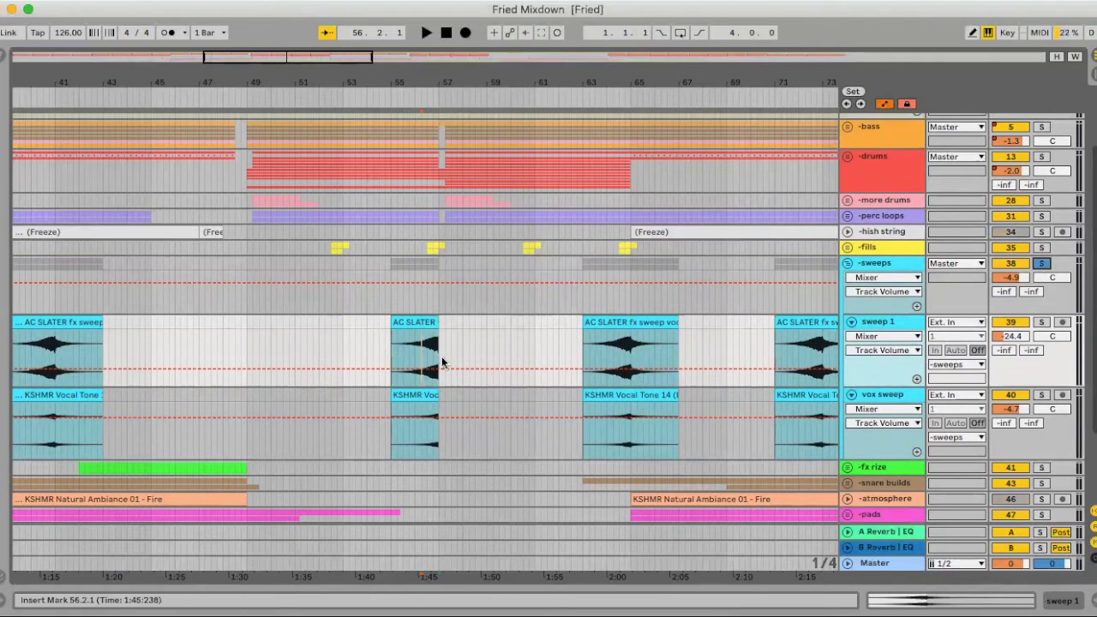
pyautogui.press('space')
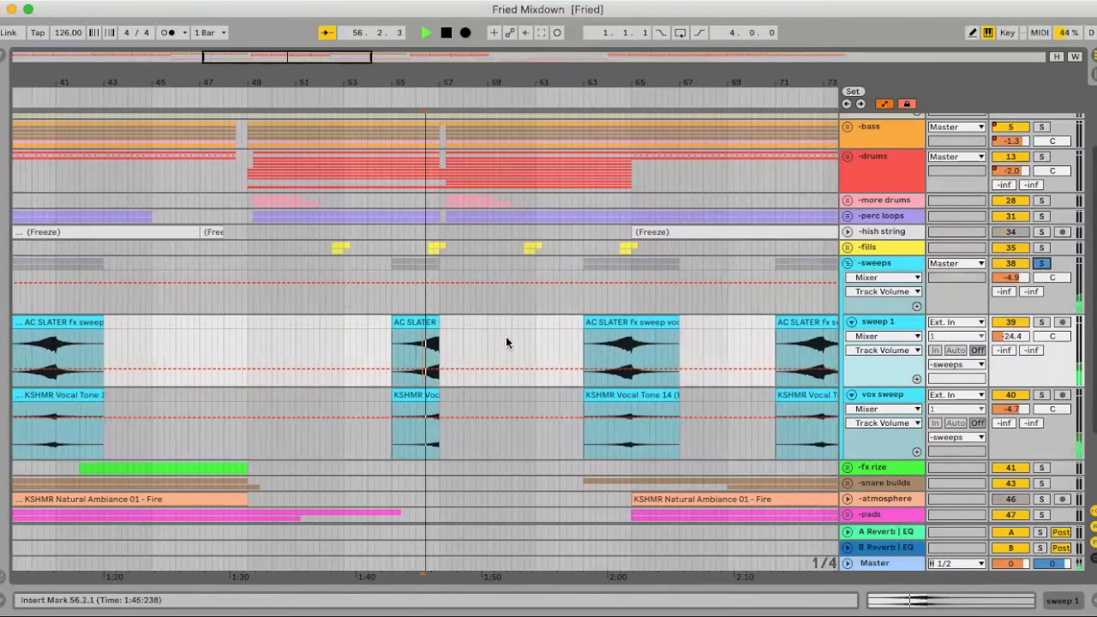
pyautogui.click(587, 341)
pyautogui.press('space')
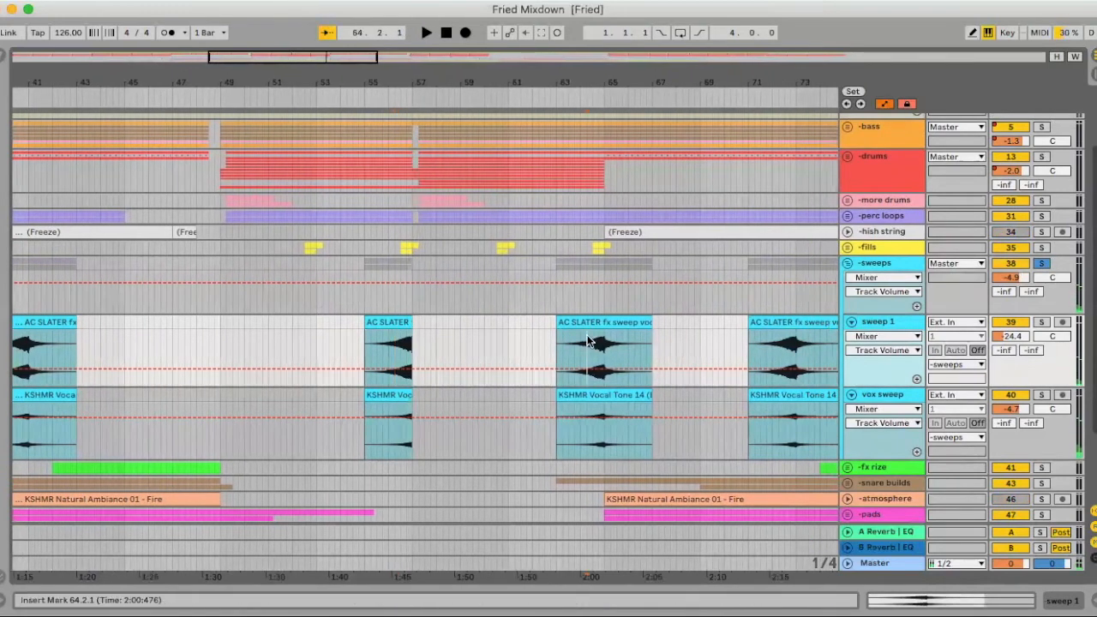
# - Examine how the sweep clips around bar 63 line up with the kick and drum sections above them
pyautogui.hscroll(1, 588, 341)
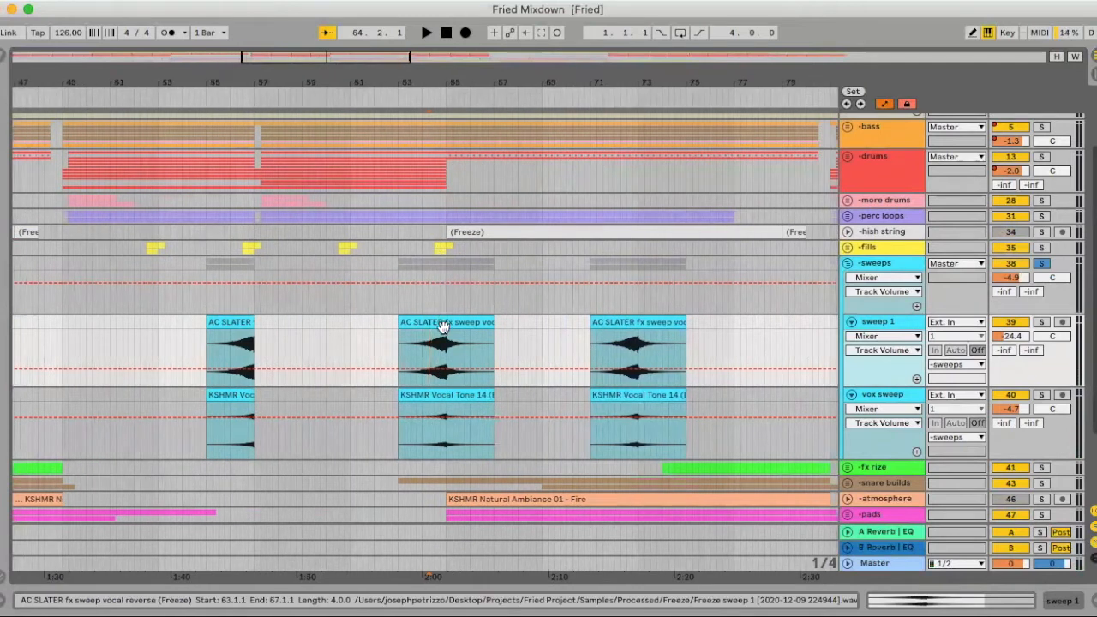
pyautogui.scroll(-3, 433, 472)
pyautogui.scroll(4, 456, 197)
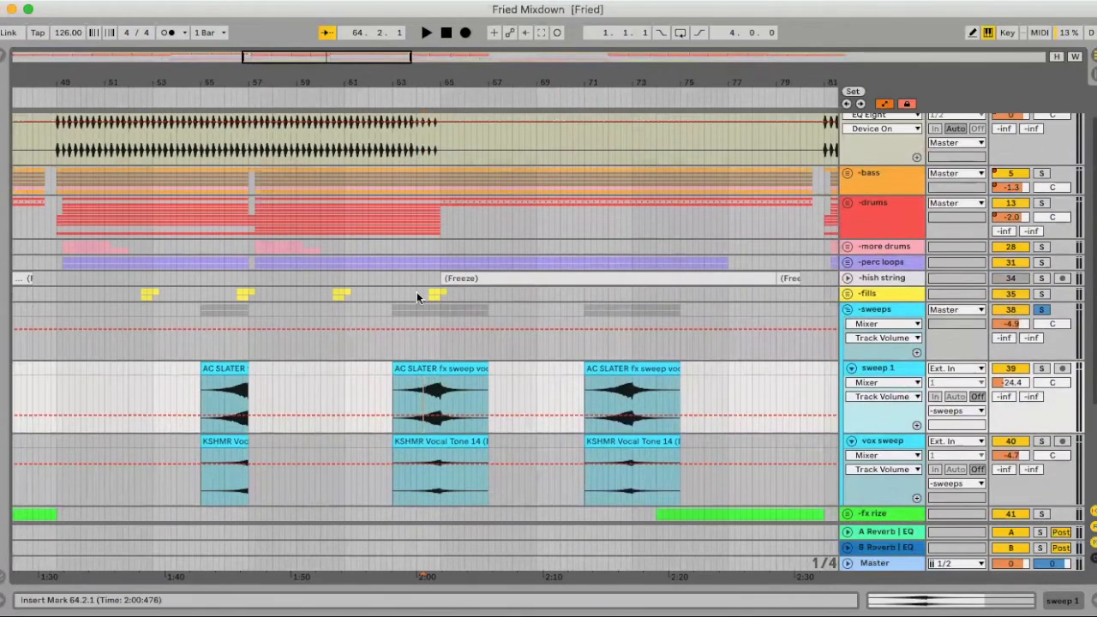
pyautogui.scroll(1, 428, 351)
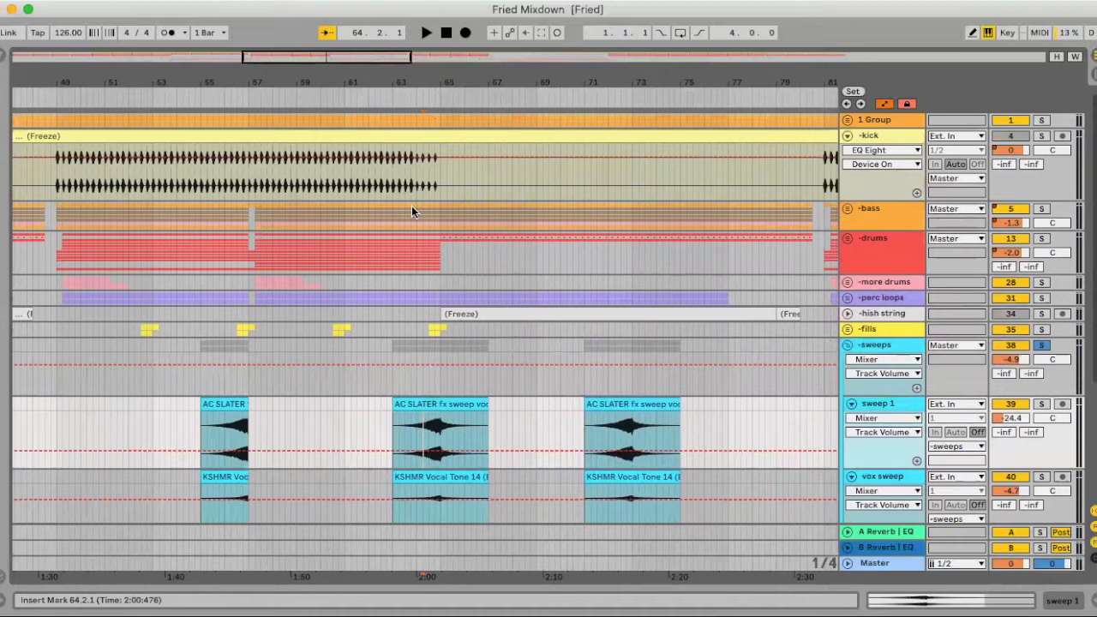
pyautogui.moveTo(422, 89); pyautogui.dragTo(426, 129)
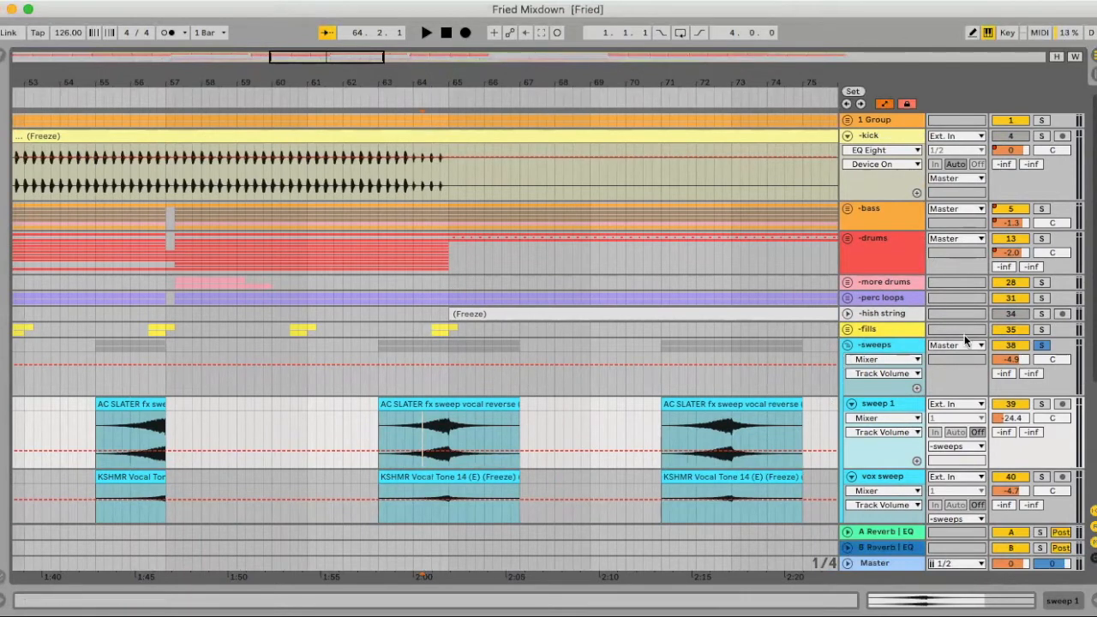
# - Fold the sweeps group and unfold the fx rize group together with its mid rize track
pyautogui.click(848, 346)
pyautogui.moveTo(540, 88)
pyautogui.mouseDown()
pyautogui.moveTo(546, 110)
pyautogui.moveTo(547, 96)
pyautogui.mouseUp()
pyautogui.hscroll(3, 668, 361)
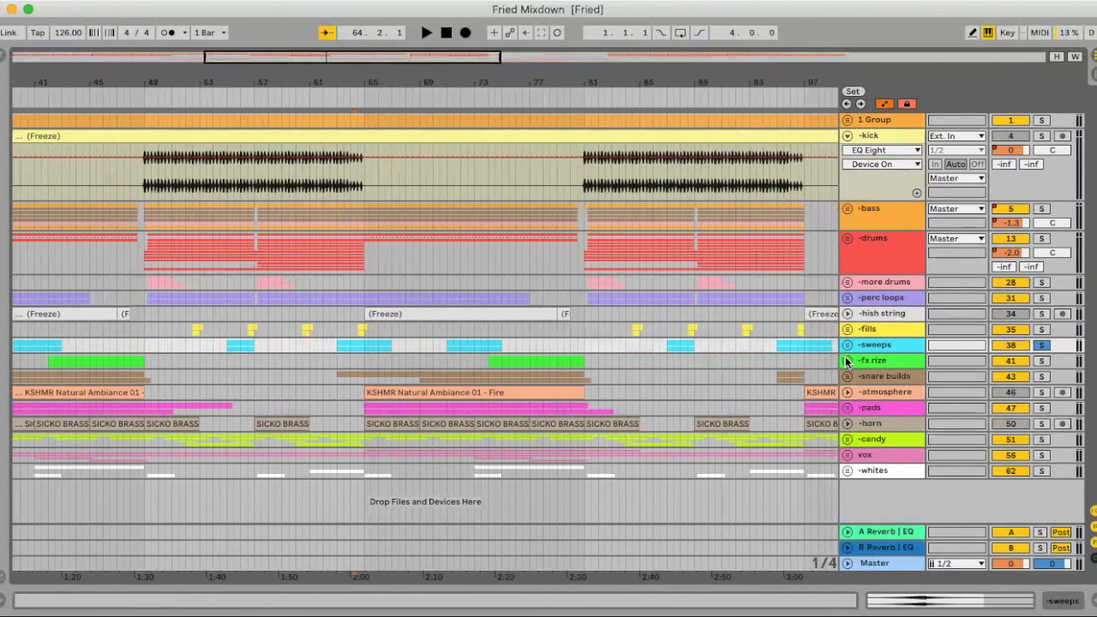
pyautogui.click(847, 361)
pyautogui.click(852, 419)
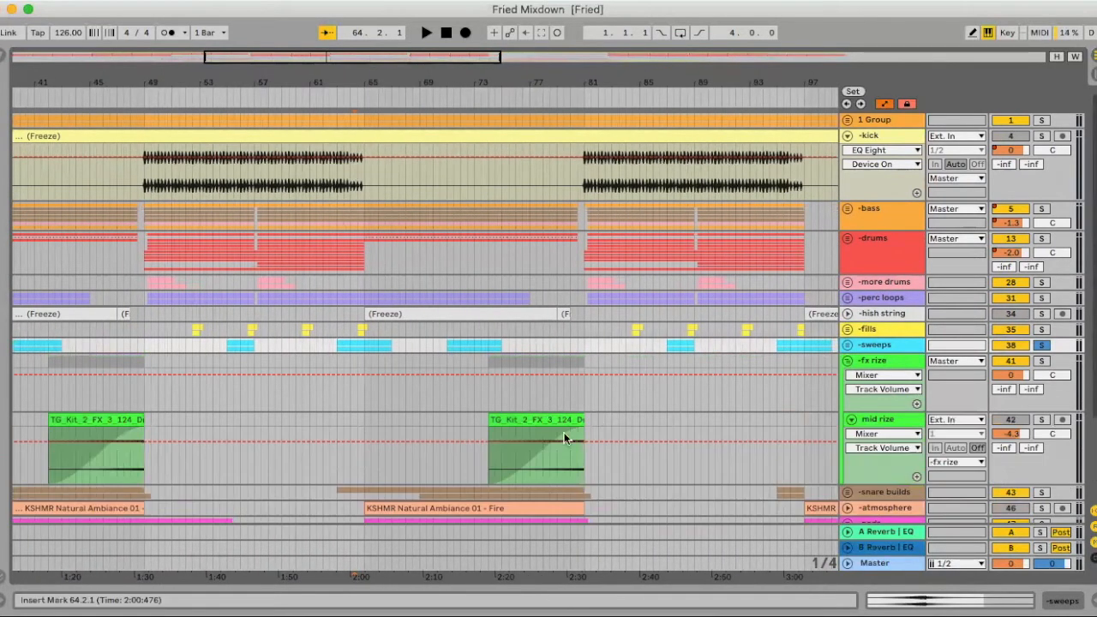
# - Solo the mid rize track and audition its riser clip from bar 79.3 up to the drop at bar 81
pyautogui.click(560, 458)
pyautogui.click(1041, 419)
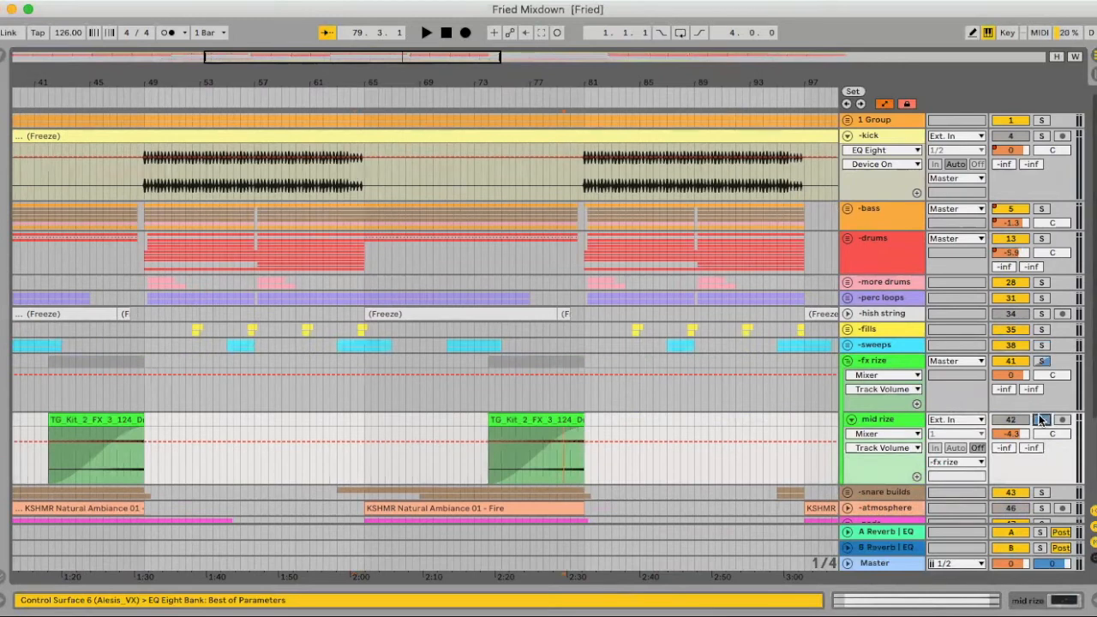
pyautogui.press('space')
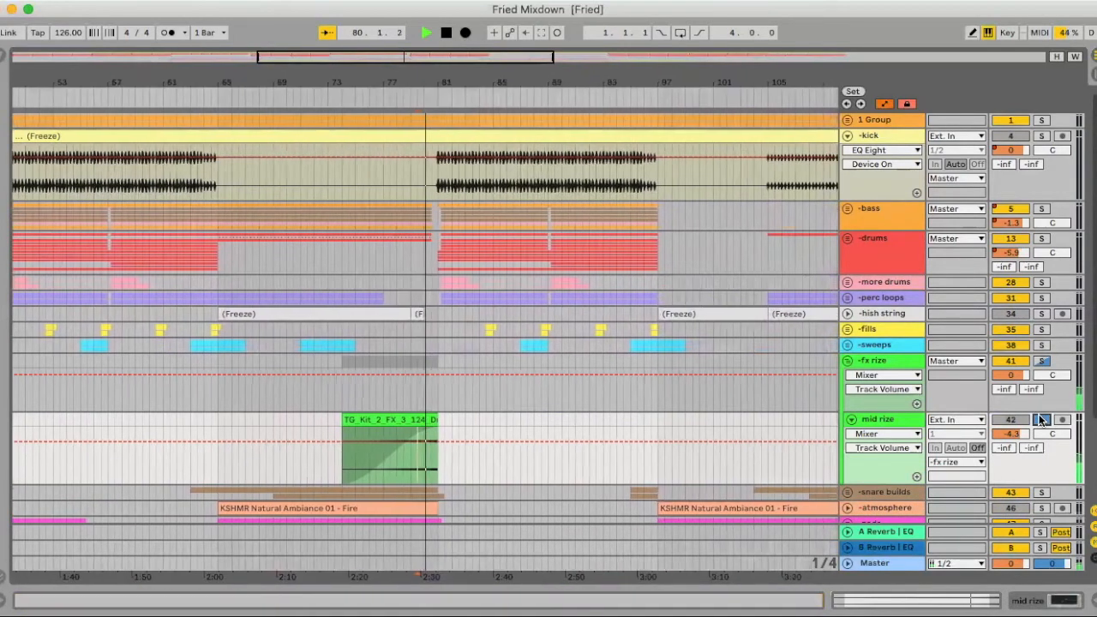
pyautogui.press('space')
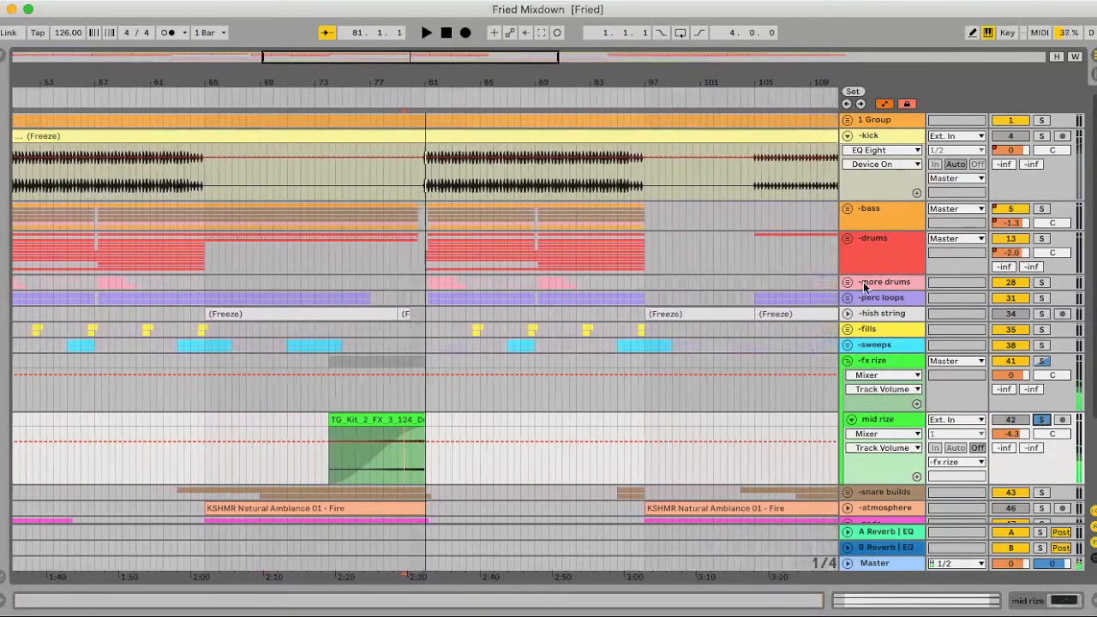
# - Fold the fx rize group and unfold the snare builds group with its snare build track
pyautogui.click(848, 361)
pyautogui.hscroll(-3, 669, 334)
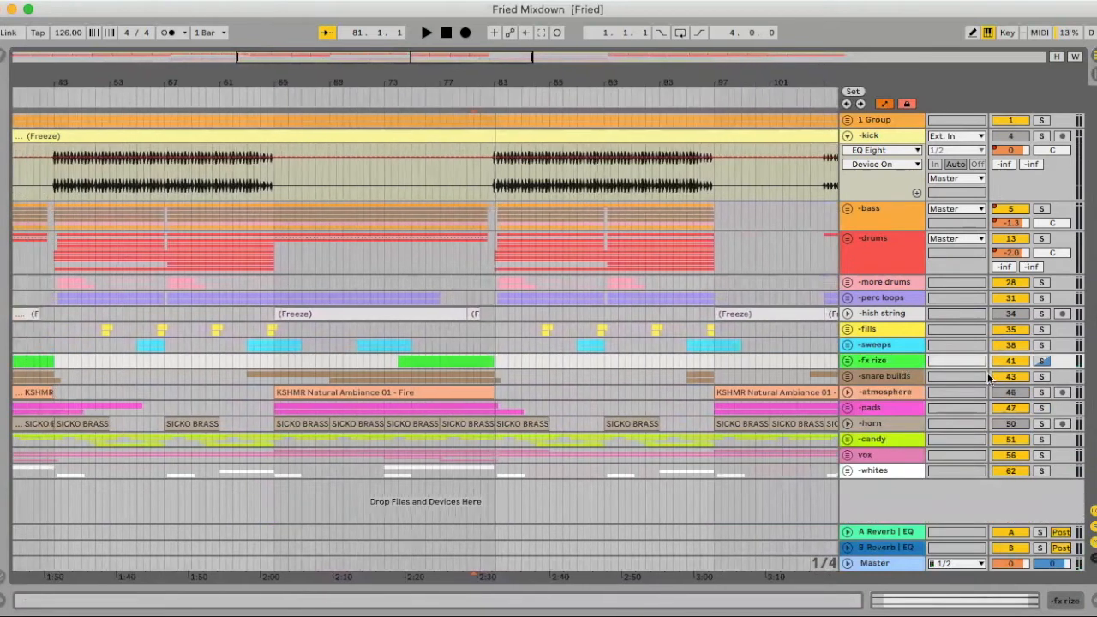
pyautogui.click(848, 377)
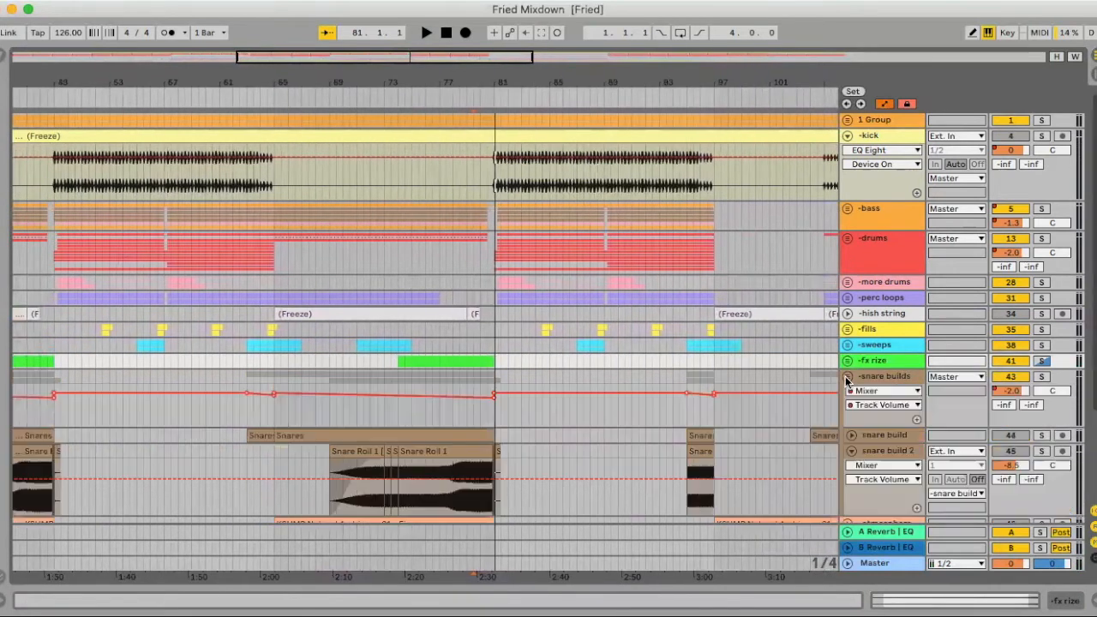
pyautogui.click(852, 435)
pyautogui.scroll(-3, 405, 341)
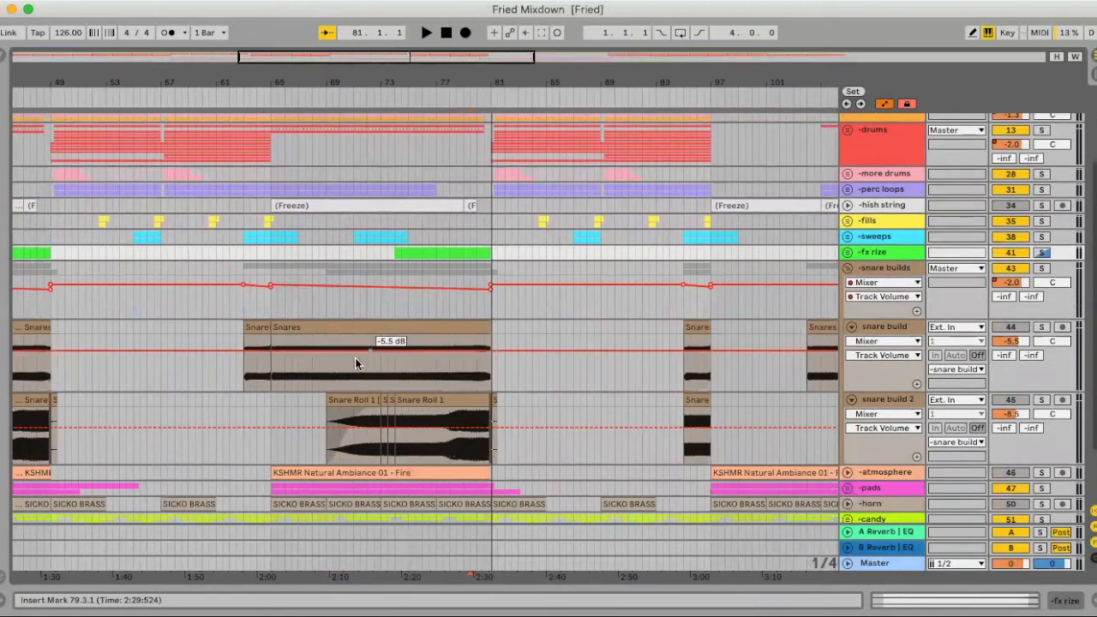
# - Select the Snares clip at bar 65 on the snare build track and examine its placement across the arrangement
pyautogui.click(284, 368)
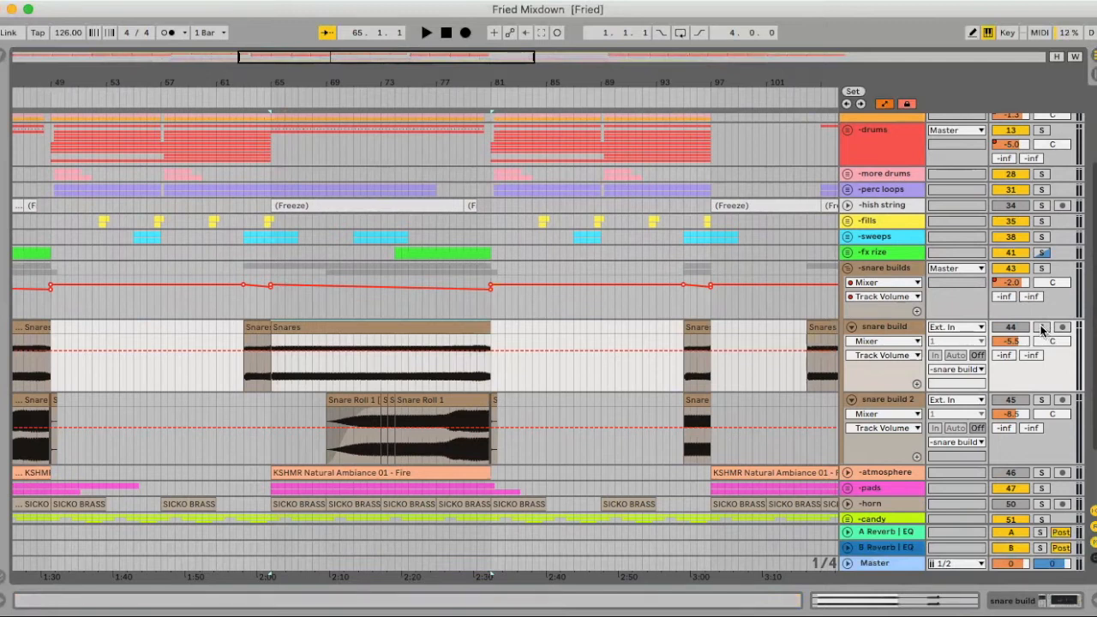
pyautogui.hscroll(4, 796, 351)
pyautogui.scroll(2, 796, 351)
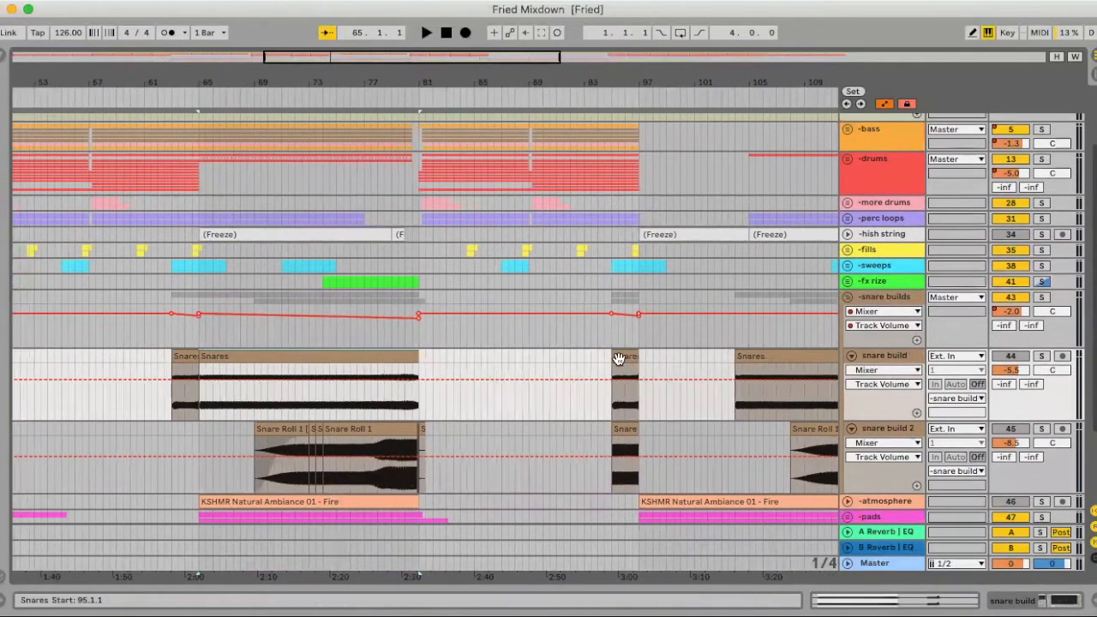
pyautogui.hscroll(-5, 618, 359)
# - Show the snare build track's devices and audition it in solo from bar 74.4, watching the EQ Eight filter curve
pyautogui.click(417, 403)
pyautogui.click(1021, 359)
pyautogui.doubleClick(875, 354)
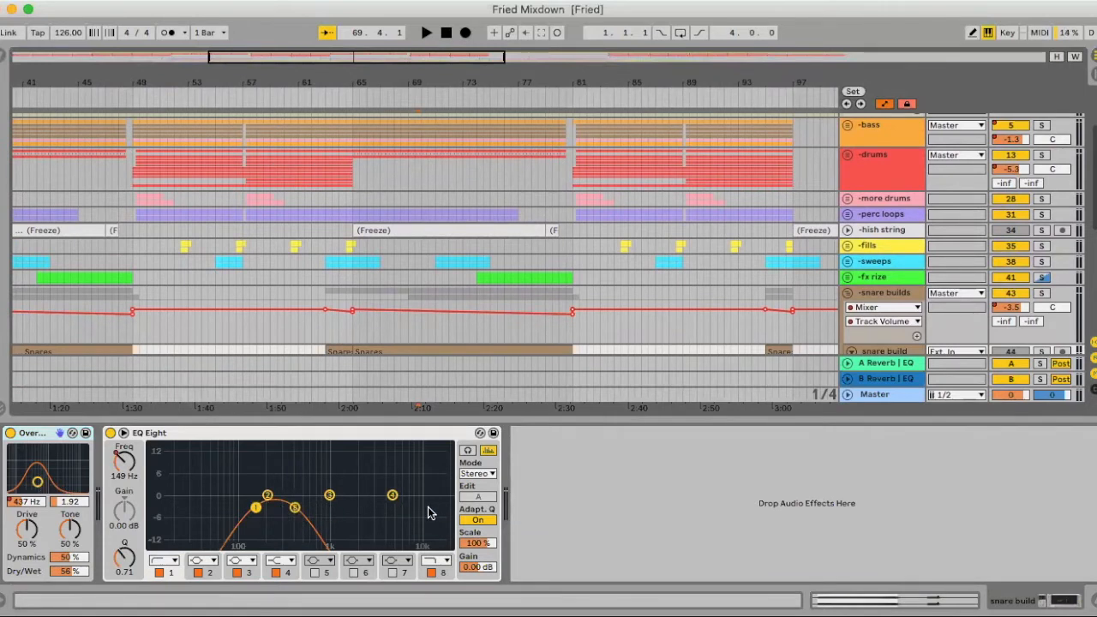
pyautogui.scroll(-3, 468, 256)
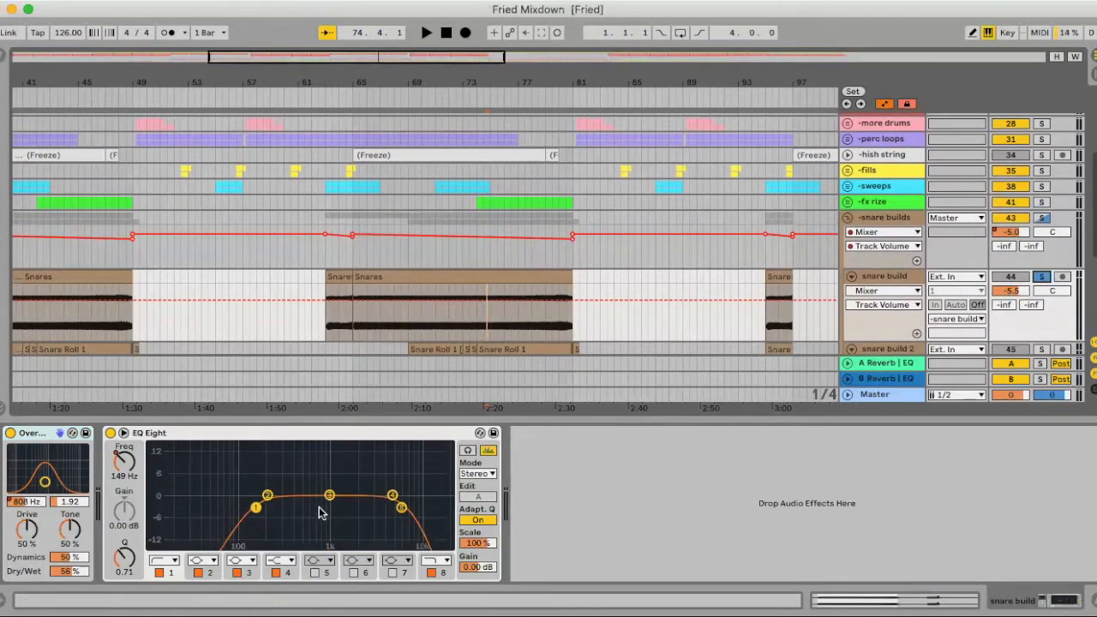
pyautogui.press('space')
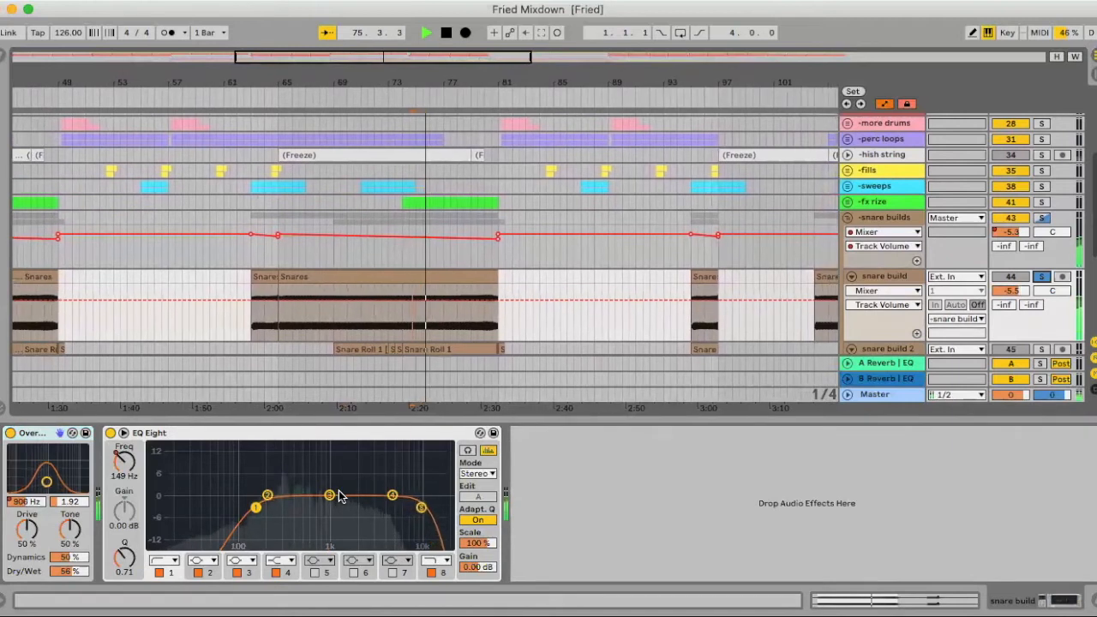
pyautogui.moveTo(257, 508); pyautogui.dragTo(291, 508)
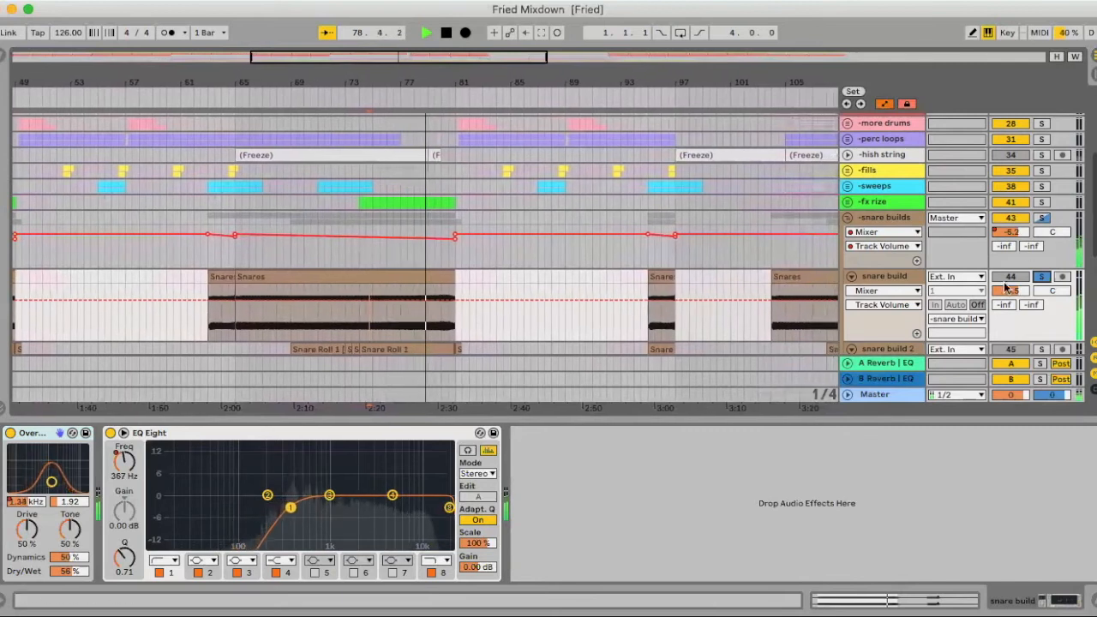
# - Fold the snare build track, show snare build 2's devices, and audition snare build 2 in solo from bar 78.2
pyautogui.click(851, 276)
pyautogui.click(851, 291)
pyautogui.scroll(-2, 855, 287)
pyautogui.click(898, 269)
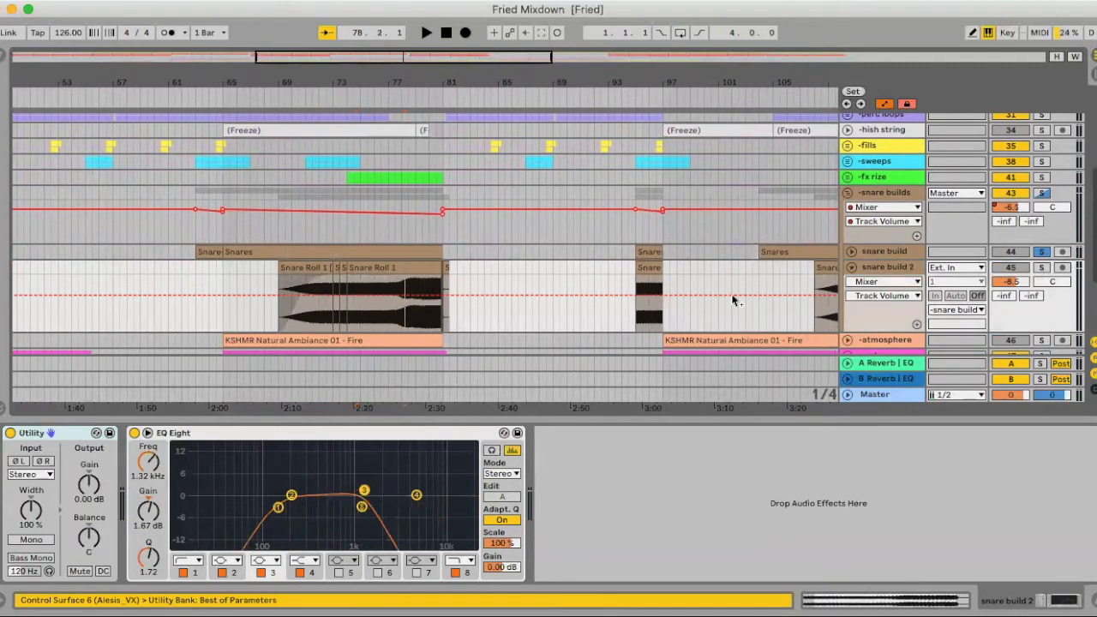
pyautogui.click(1040, 268)
pyautogui.press('space')
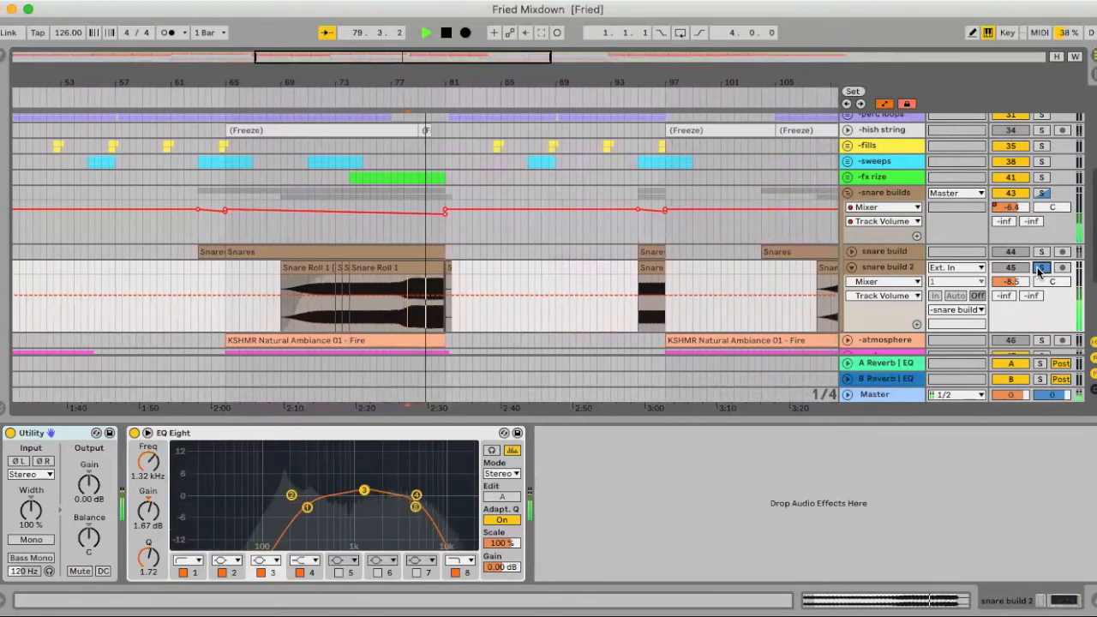
pyautogui.press('space')
# - Solo the whole snare builds group, audition both builds together from bar 78.2, and fold the group
pyautogui.click(1041, 194)
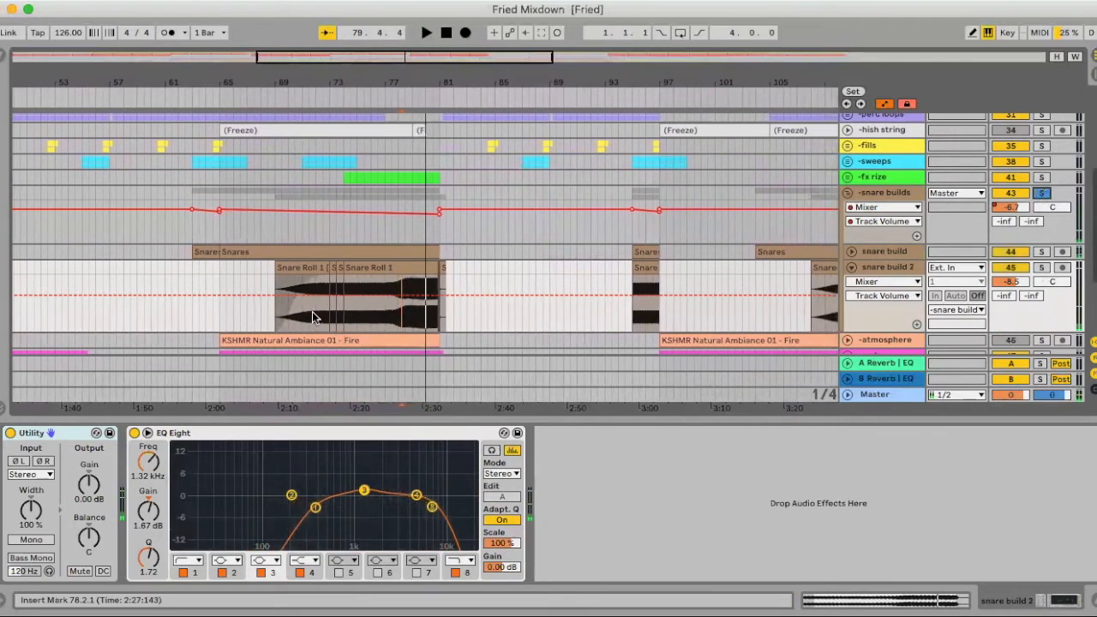
pyautogui.press('space')
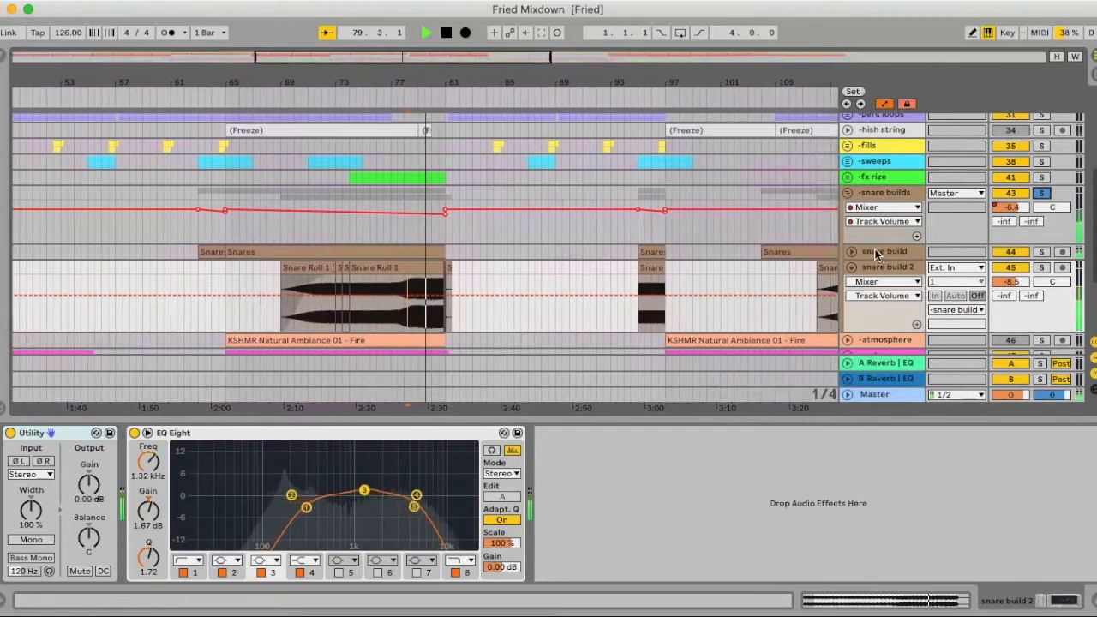
pyautogui.click(848, 194)
pyautogui.press('space')
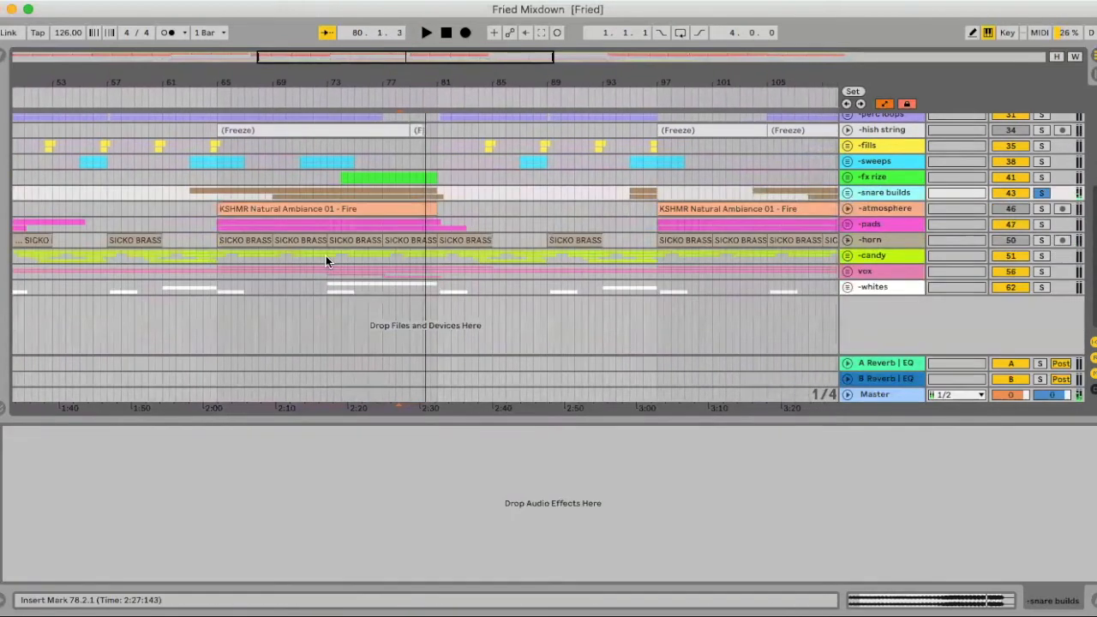
# - Unfold the atmosphere track and place the insert mark at bar 67.3 in the KSHMR Natural Ambiance 01 - Fire clip
pyautogui.click(849, 212)
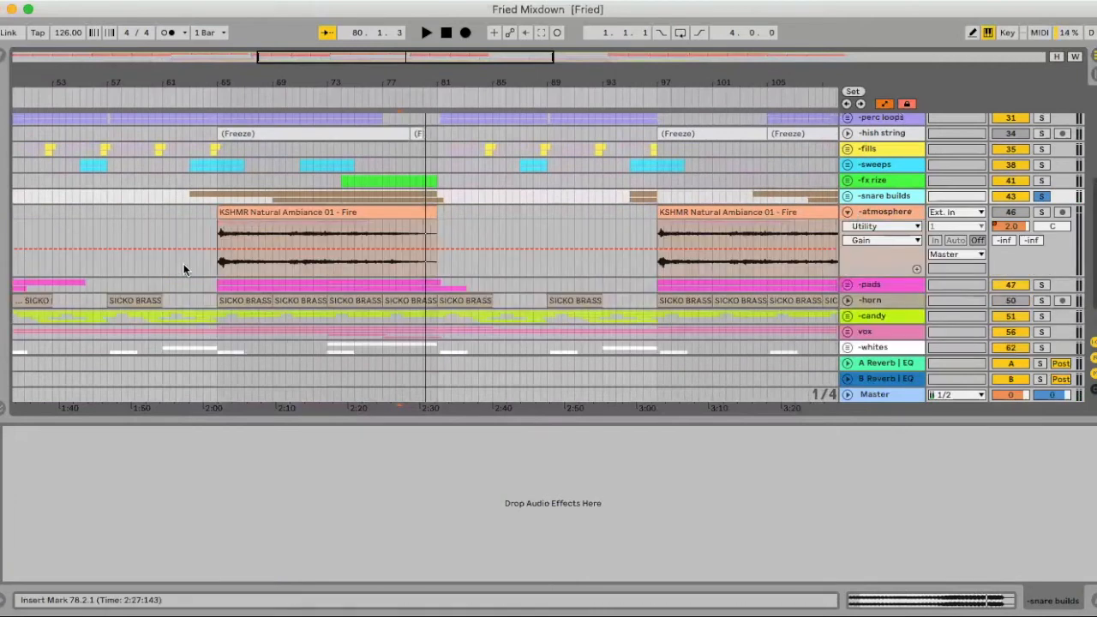
pyautogui.click(249, 228)
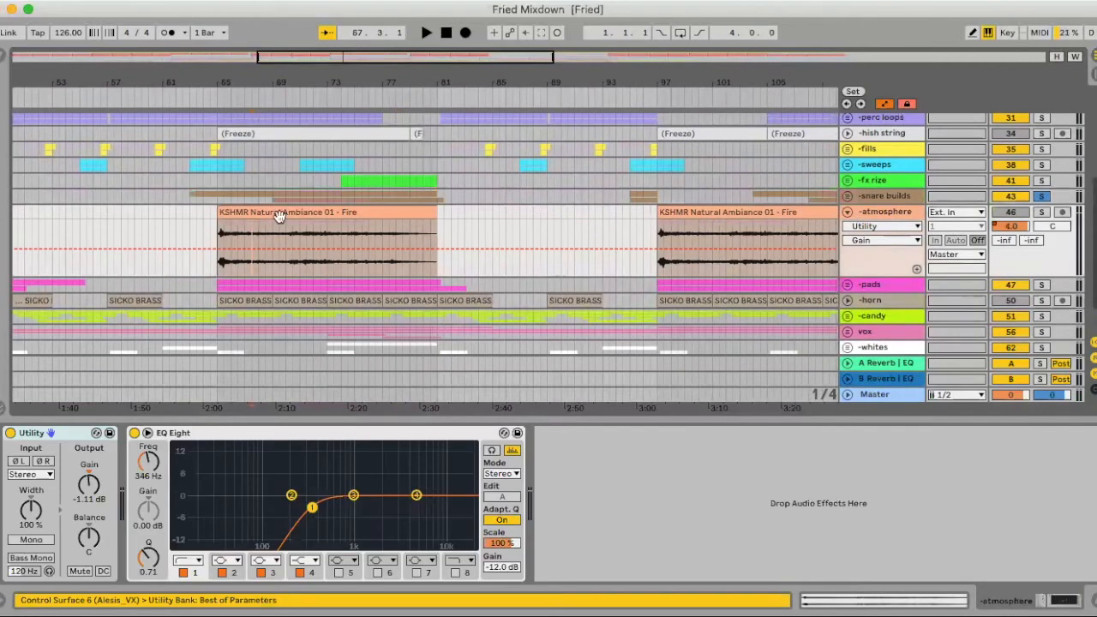
pyautogui.scroll(4, 277, 219)
pyautogui.hscroll(-1, 279, 219)
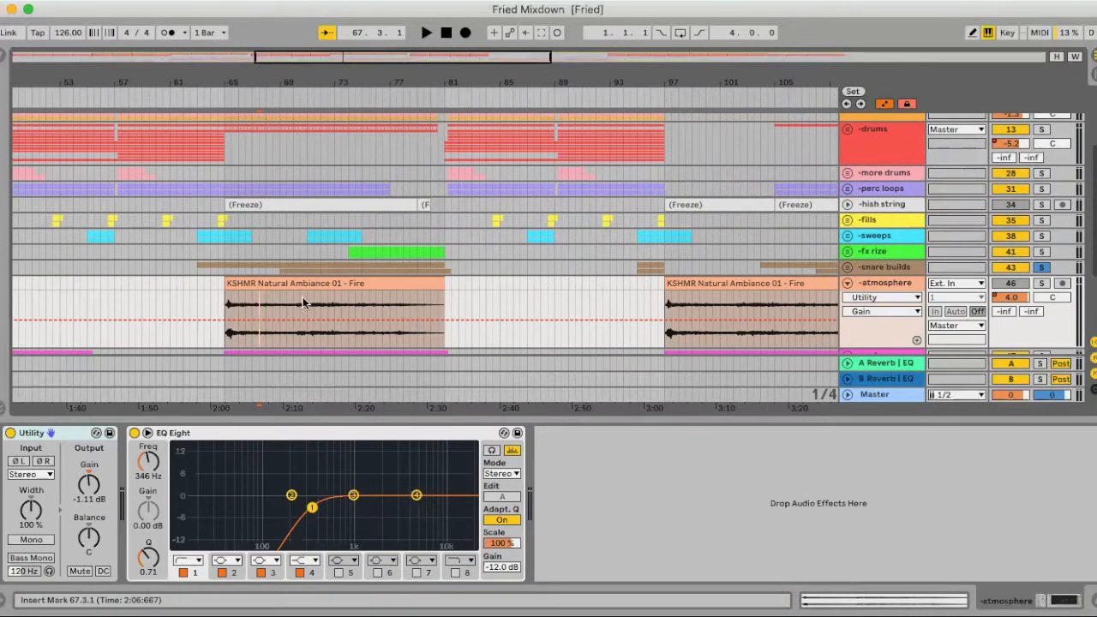
# - Audition the atmosphere track in solo from its KSHMR Natural Ambiance 01 - Fire clip, fold it, and hide the device view
pyautogui.click(251, 304)
pyautogui.click(1040, 283)
pyautogui.press('space')
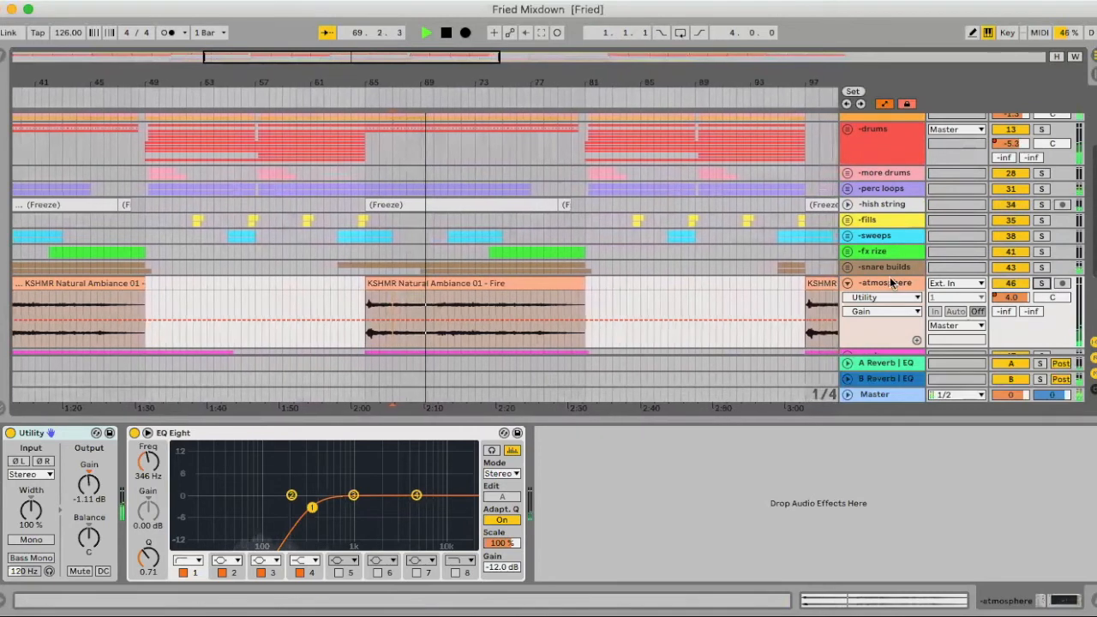
pyautogui.press('space')
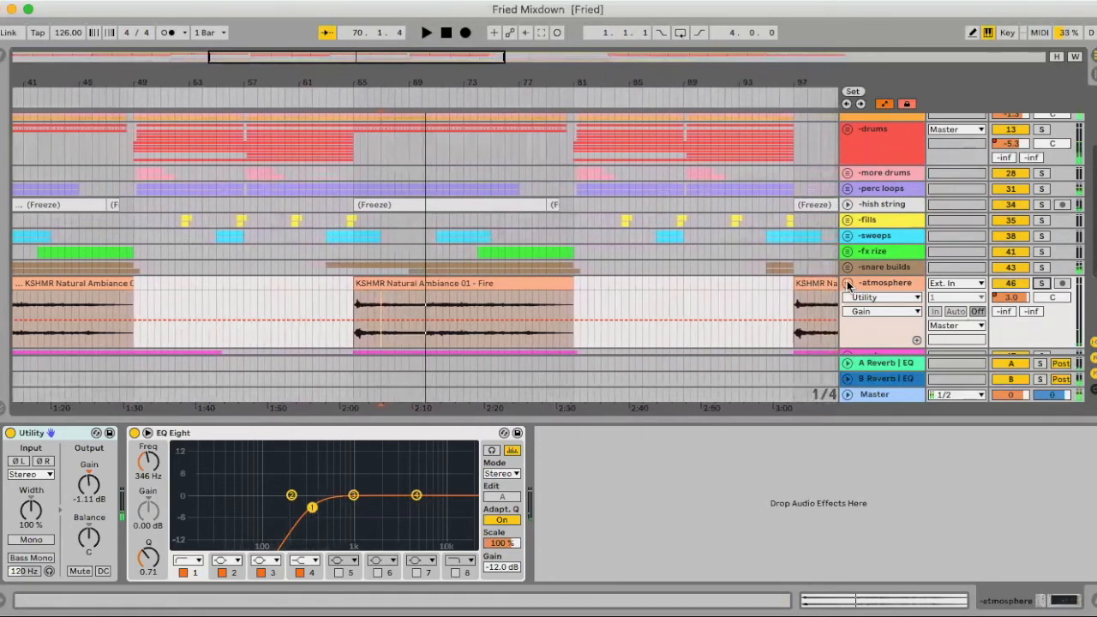
pyautogui.click(847, 282)
pyautogui.click(1094, 600)
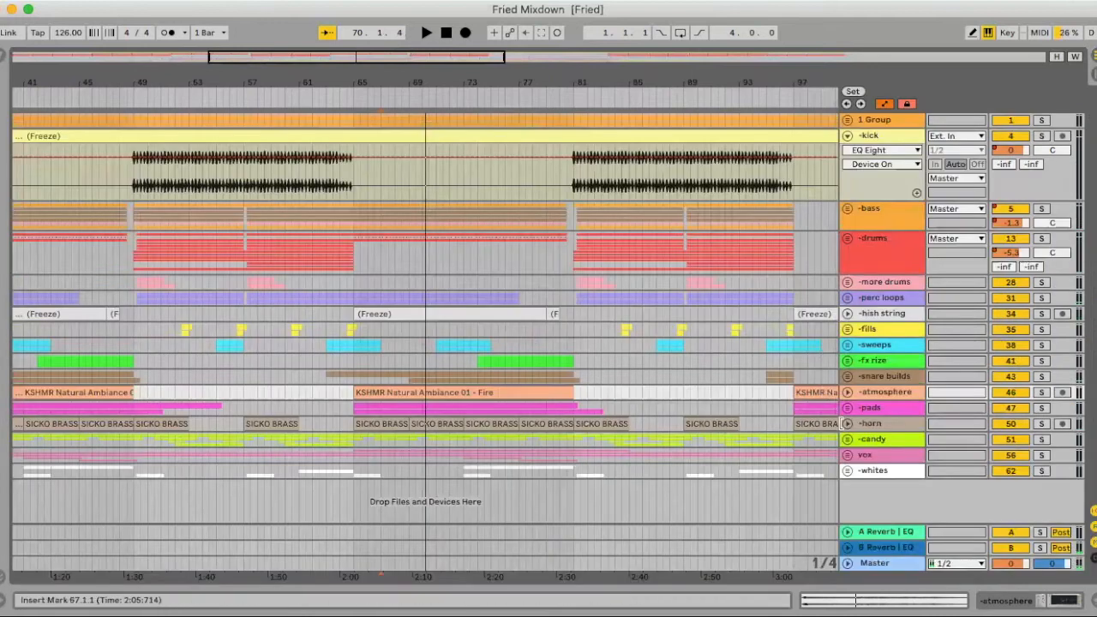
# - Unfold the pads group and both break synth tracks inside it to show their waveforms
pyautogui.click(848, 409)
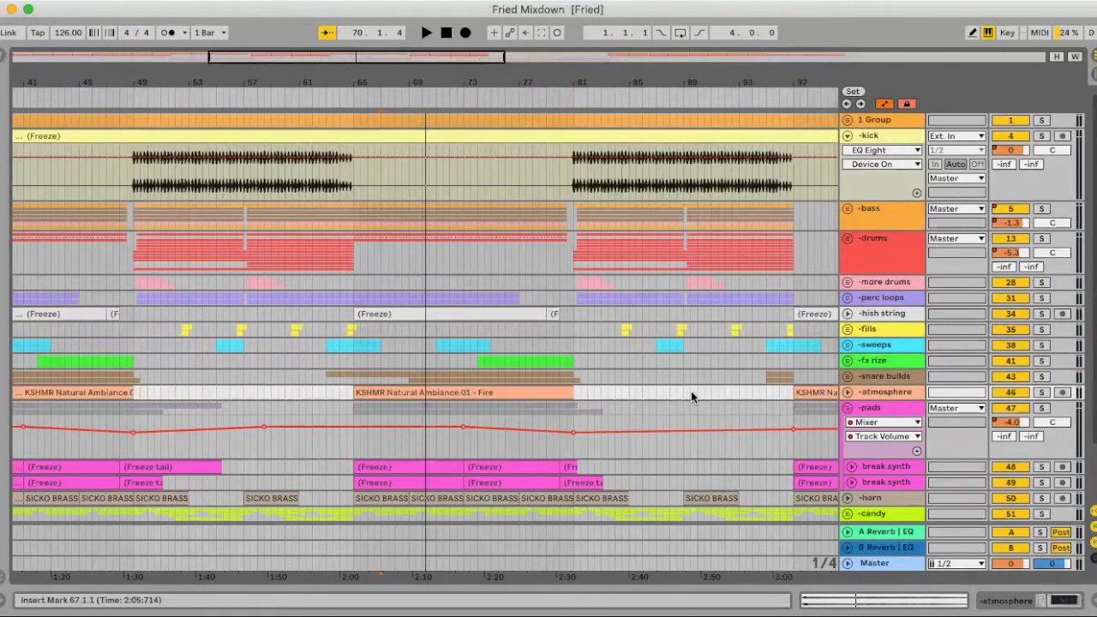
pyautogui.scroll(-3, 691, 391)
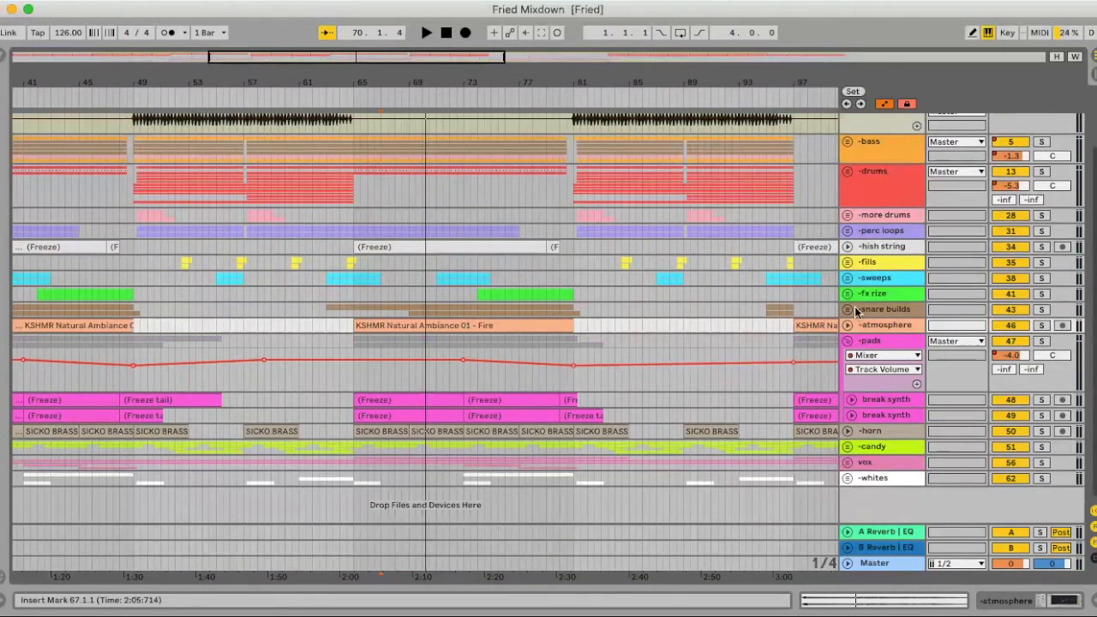
pyautogui.click(848, 414)
pyautogui.click(852, 396)
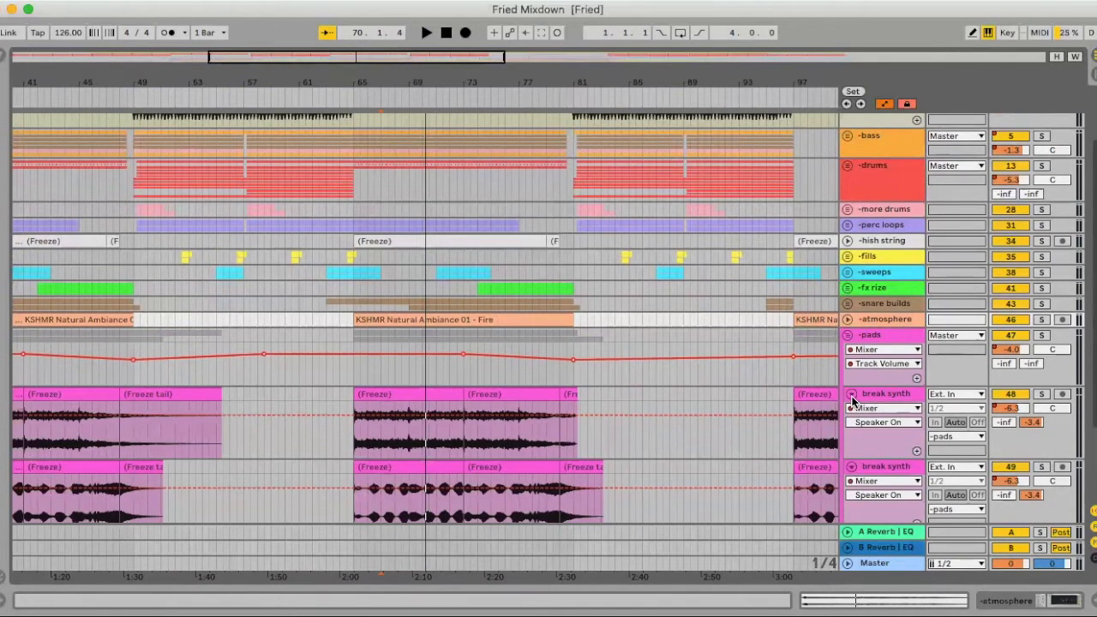
# - Show the Instruments category in the browser, then hide the browser again
pyautogui.click(5, 60)
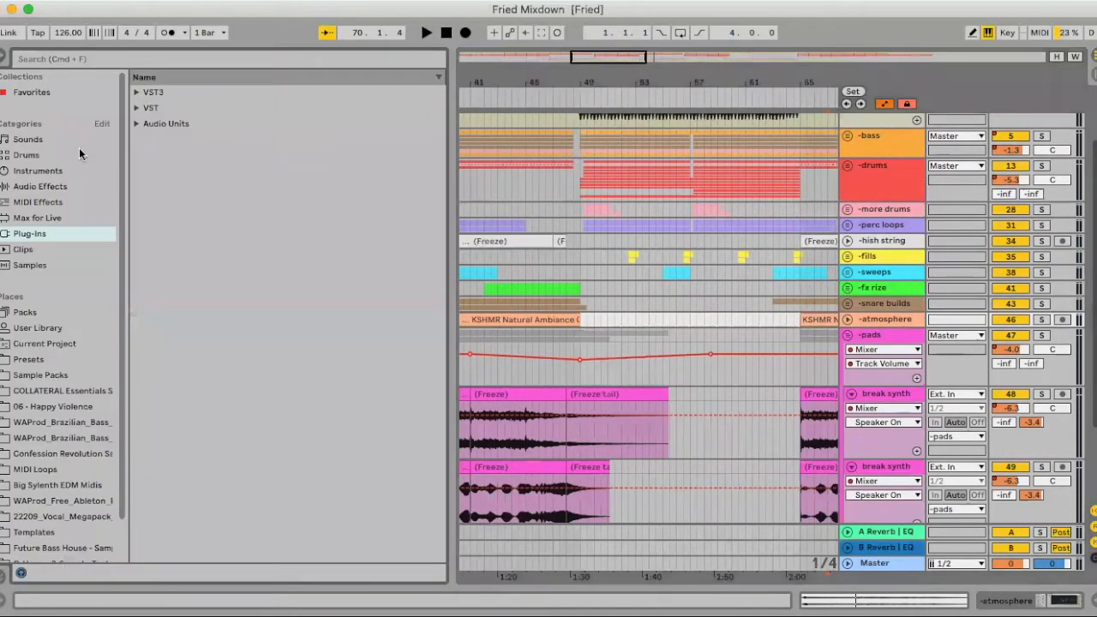
pyautogui.click(37, 172)
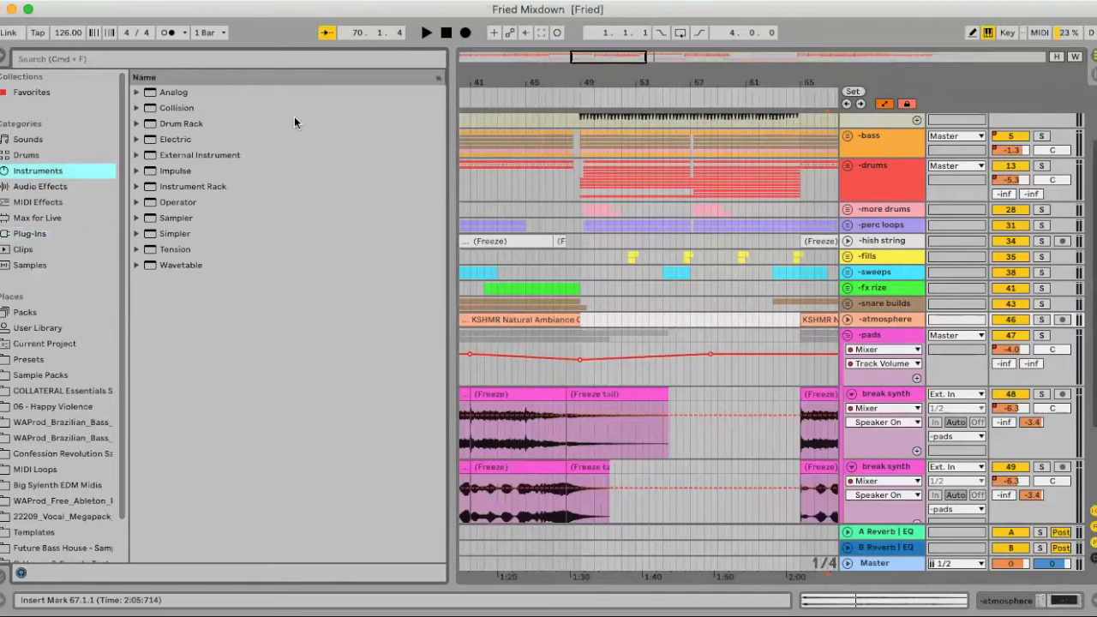
pyautogui.click(4, 58)
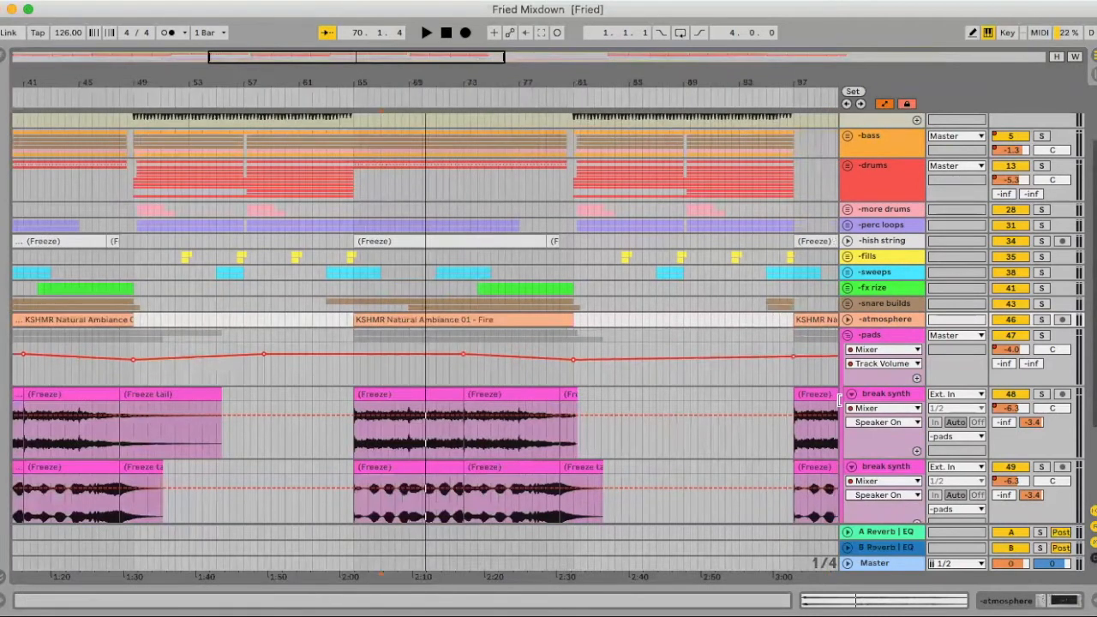
# - Audition the first break synth track in solo from its frozen clip at bar 73, then unsolo it
pyautogui.click(498, 444)
pyautogui.click(1042, 394)
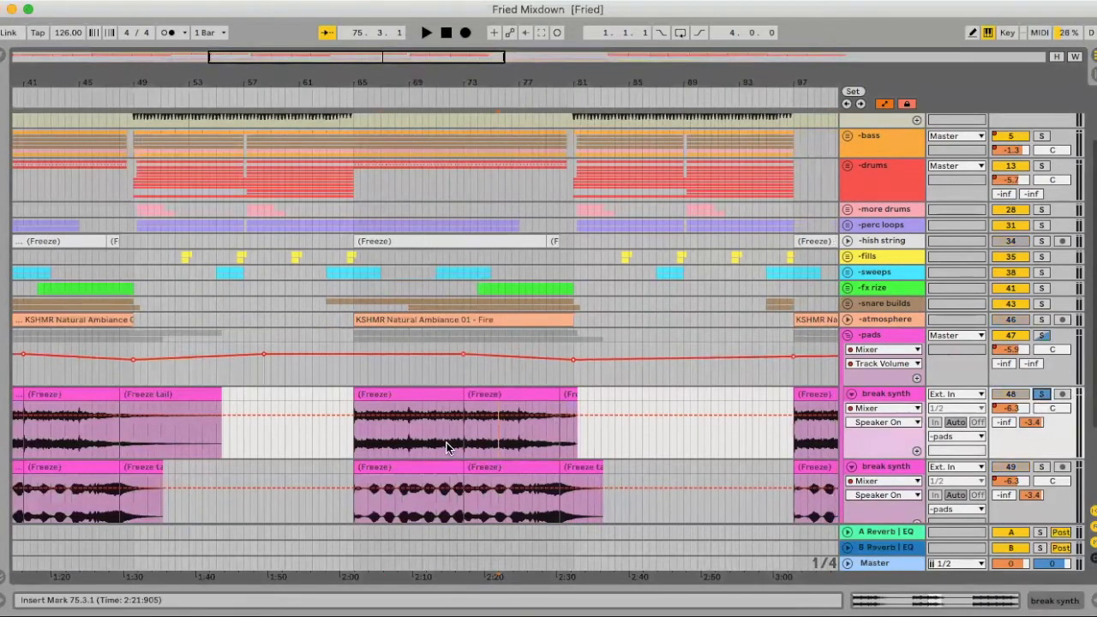
pyautogui.click(492, 388)
pyautogui.press('space')
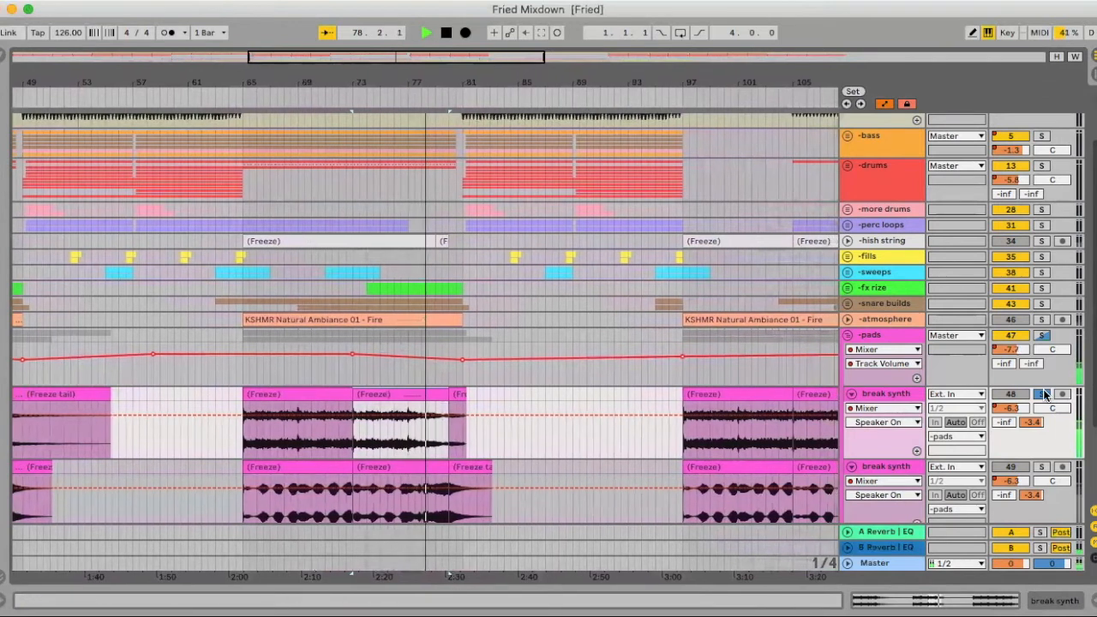
pyautogui.press('space')
pyautogui.click(1044, 394)
# - Solo the second break synth track and audition it from bar 68.4
pyautogui.click(1044, 467)
pyautogui.scroll(-2, 343, 411)
pyautogui.click(299, 440)
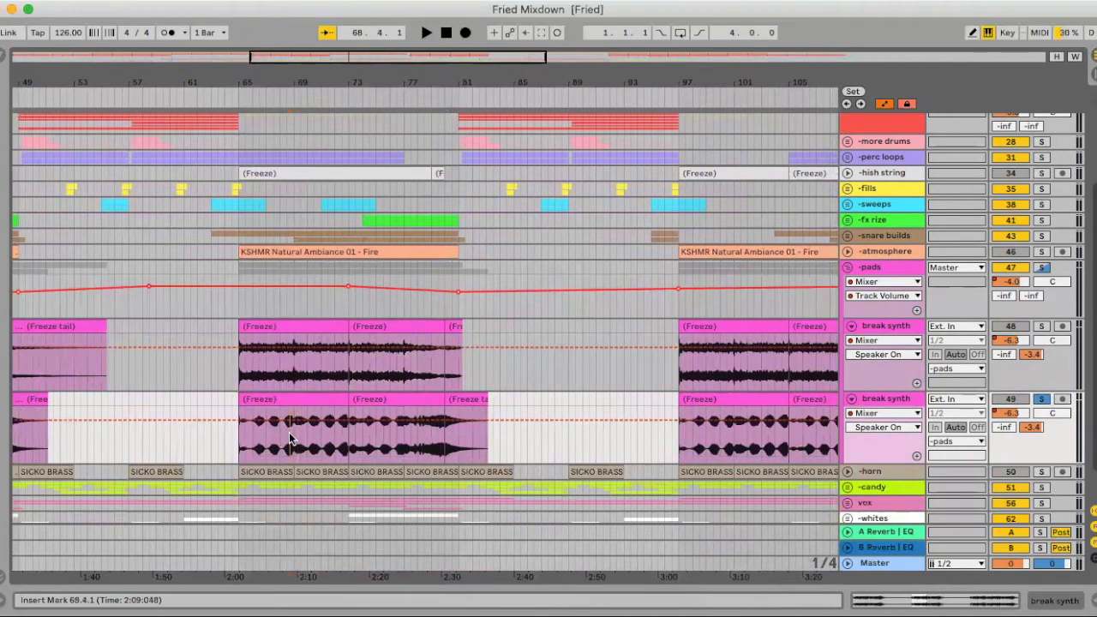
pyautogui.press('space')
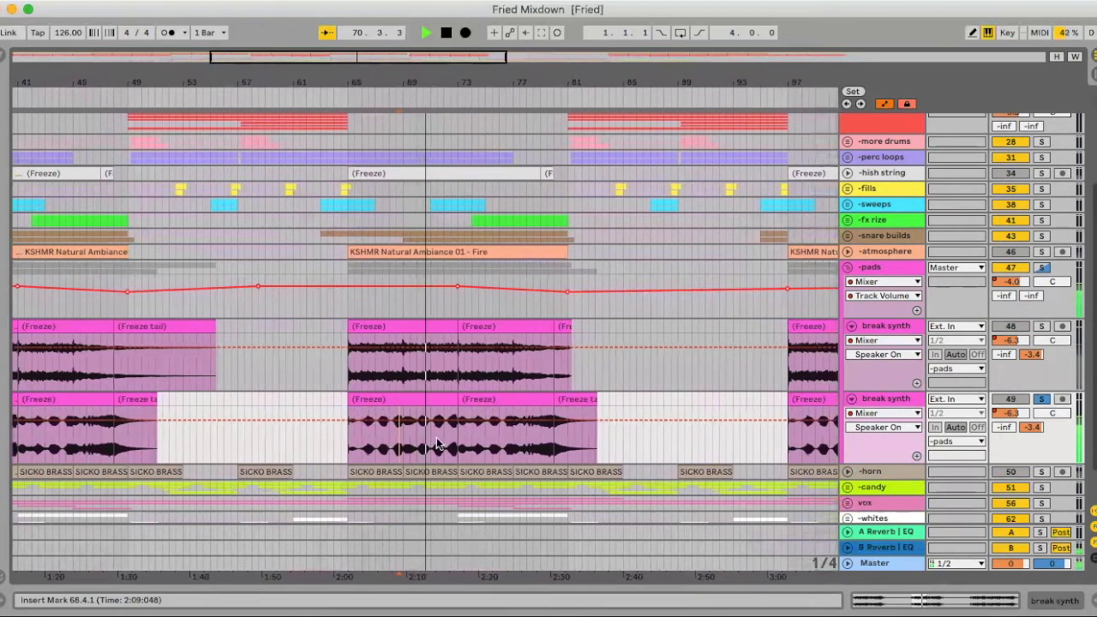
pyautogui.press('space')
# - Audition the pads from bar 77.4, soloing the whole pads group, and fold the group
pyautogui.click(495, 441)
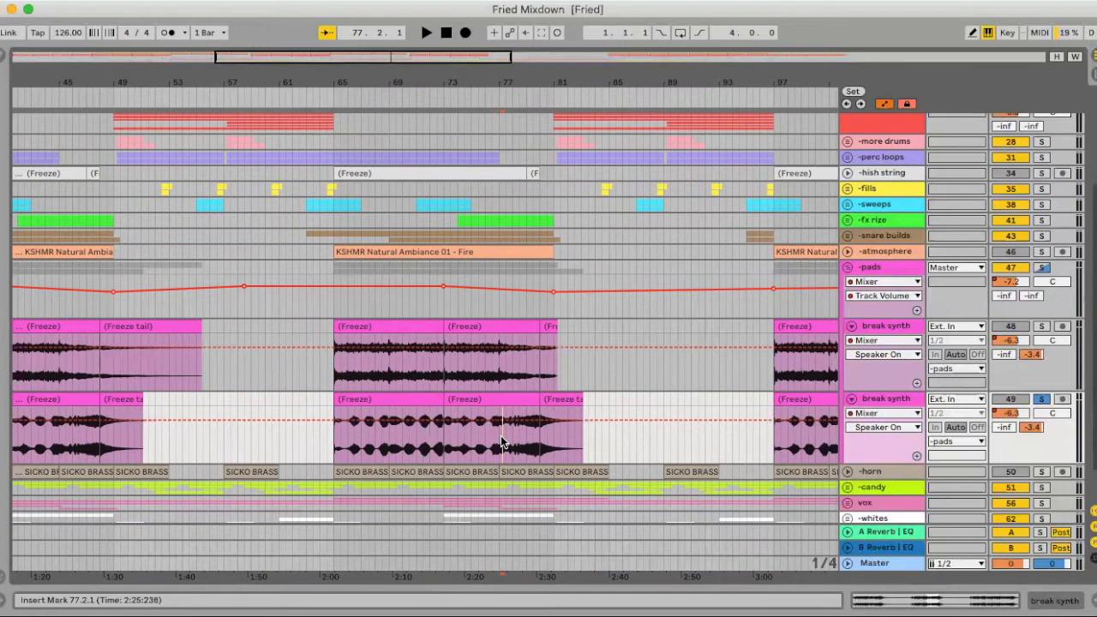
pyautogui.click(508, 440)
pyautogui.scroll(-1, 509, 439)
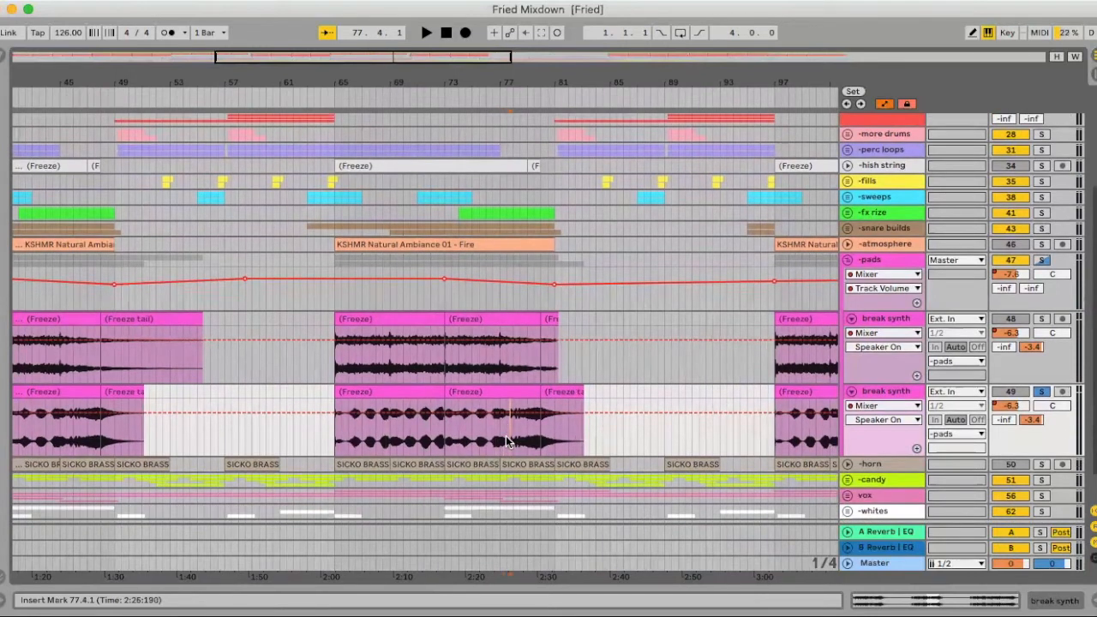
pyautogui.press('space')
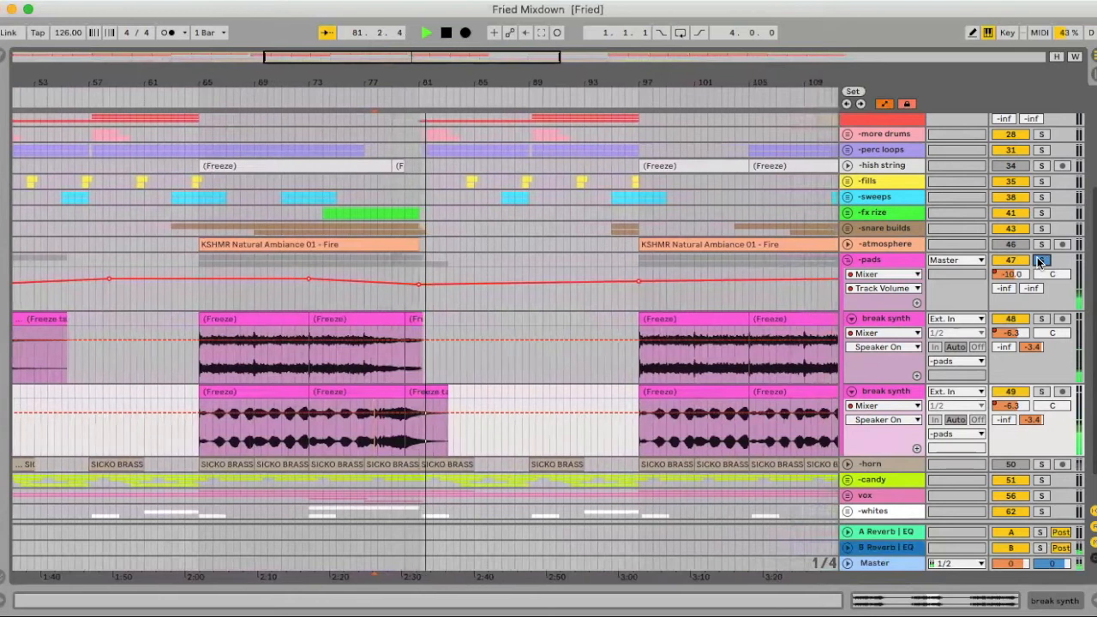
pyautogui.press('space')
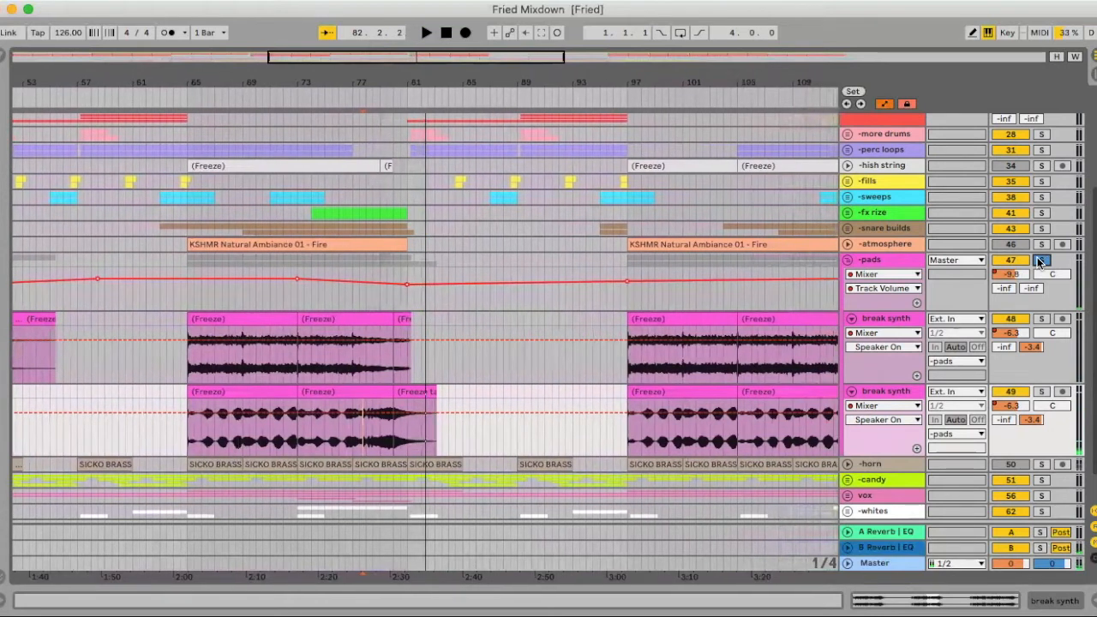
pyautogui.click(847, 262)
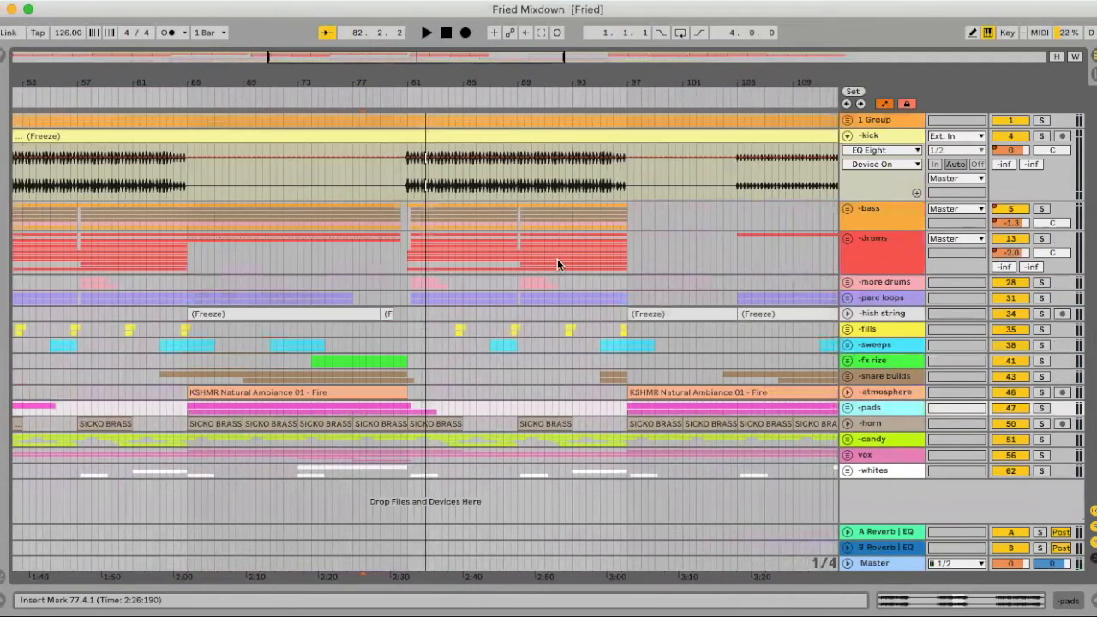
# - Unfold the horn track and select its SICKO BRASS STAB Eb clip at bar 81
pyautogui.hscroll(-2, 561, 268)
pyautogui.click(846, 423)
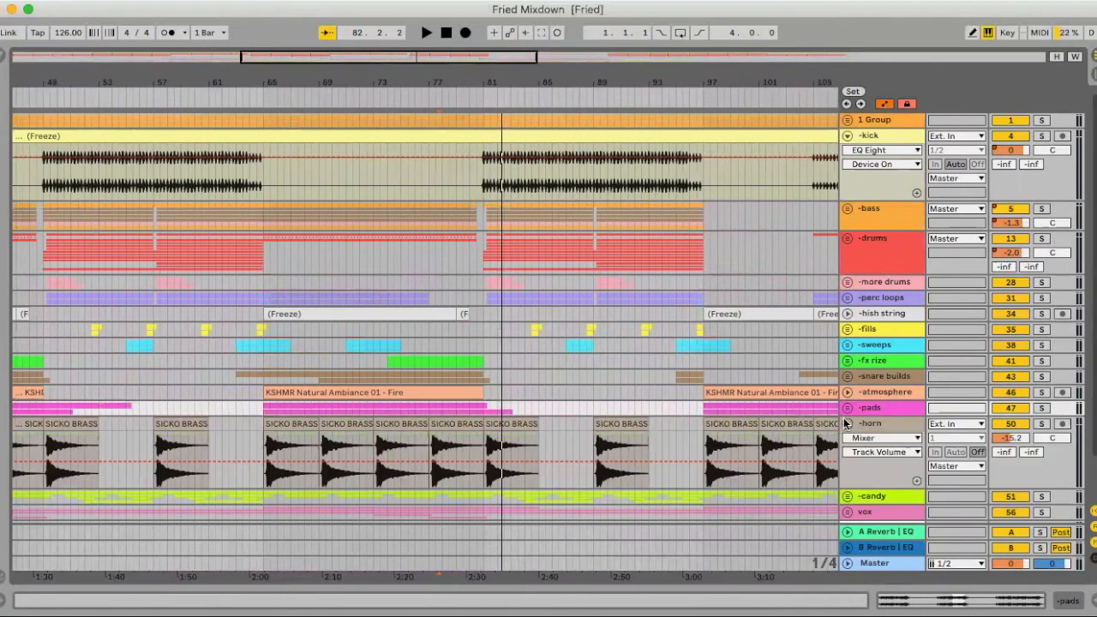
pyautogui.scroll(-2, 433, 260)
pyautogui.moveTo(489, 80); pyautogui.dragTo(467, 283)
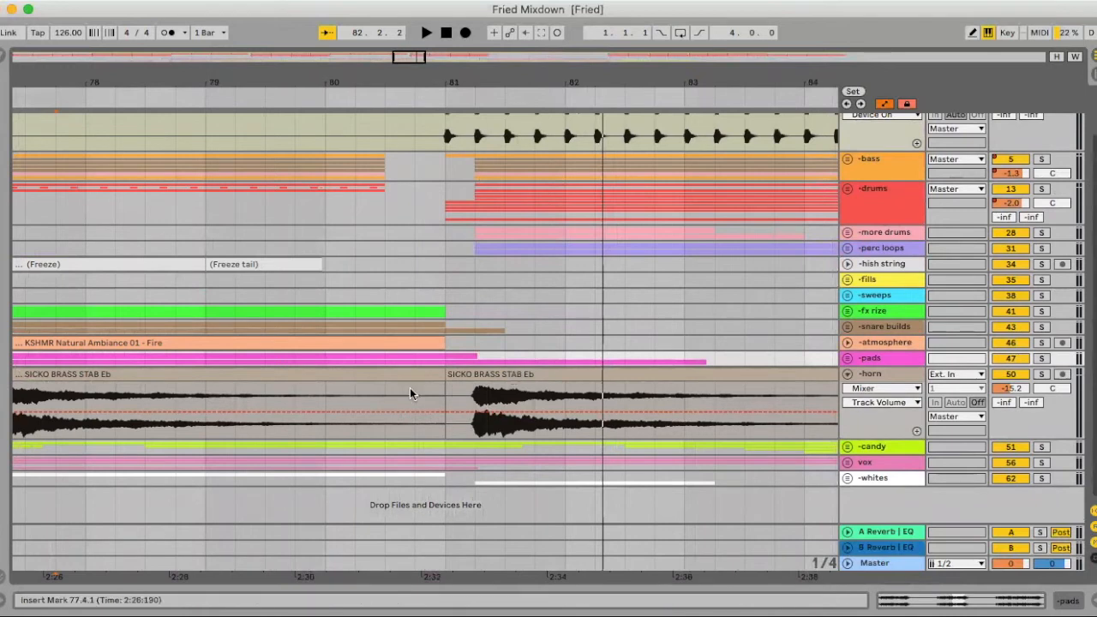
pyautogui.click(477, 374)
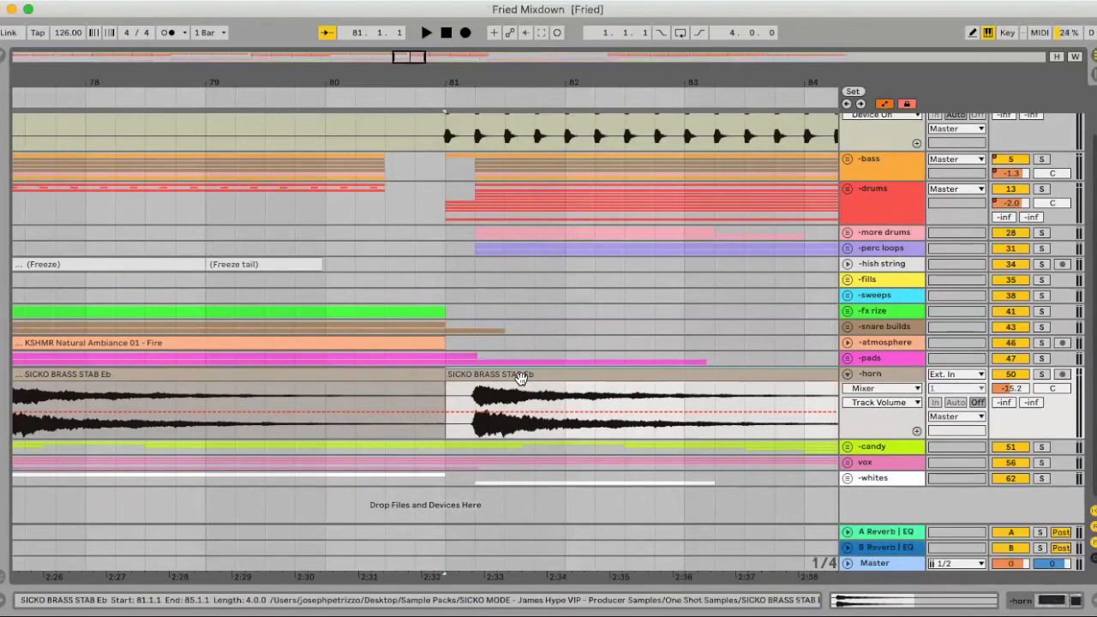
# - Audition the horn track in solo from bar 81 and fold the track
pyautogui.click(1042, 374)
pyautogui.press('space')
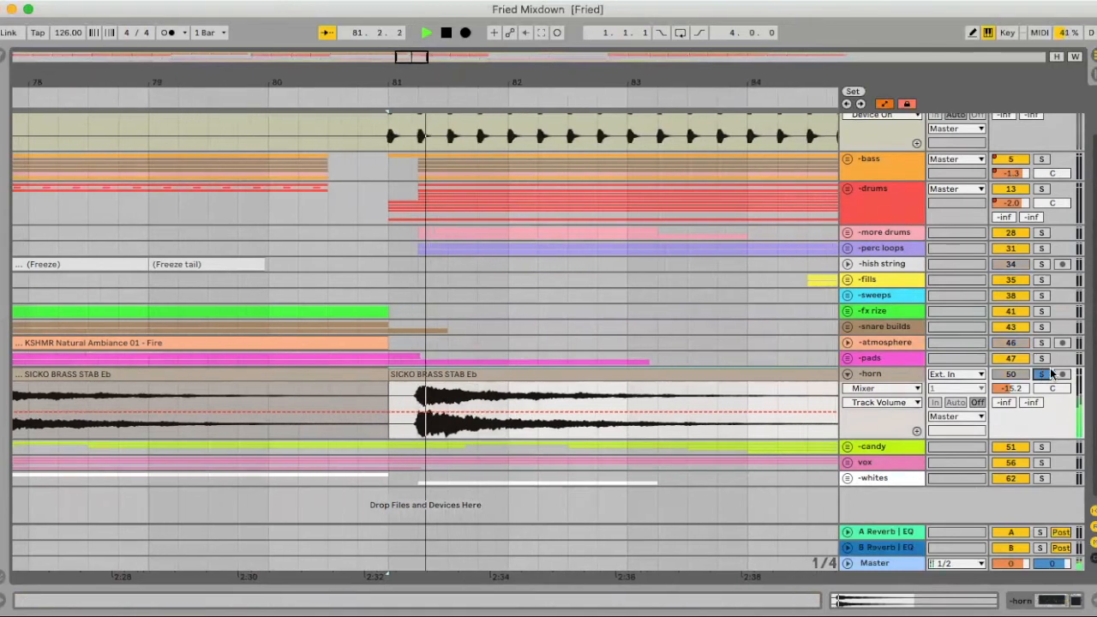
pyautogui.press('space')
pyautogui.moveTo(552, 80); pyautogui.dragTo(552, 20)
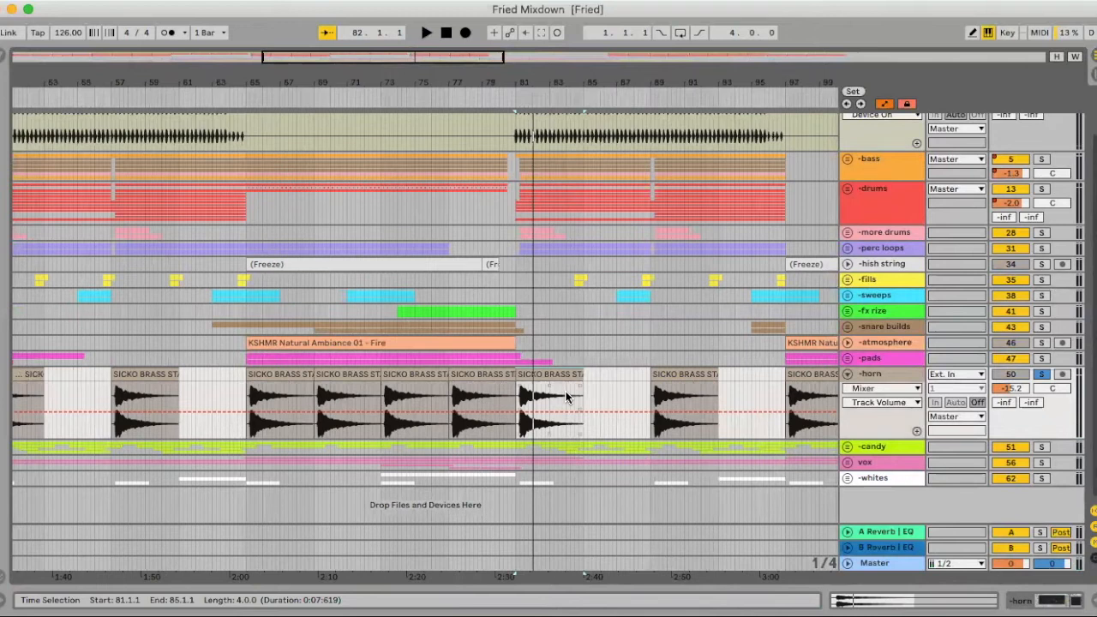
pyautogui.click(847, 375)
# - Unfold the candy group and its four tracks, candy 1 through candy 4, to show their waveforms
pyautogui.click(847, 440)
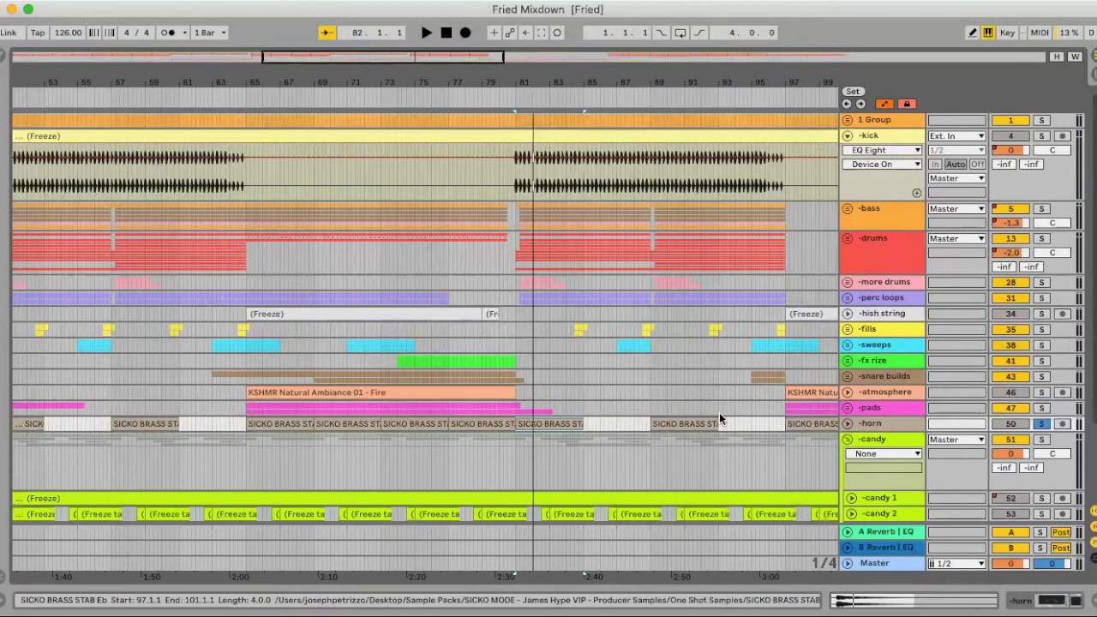
pyautogui.scroll(-3, 719, 412)
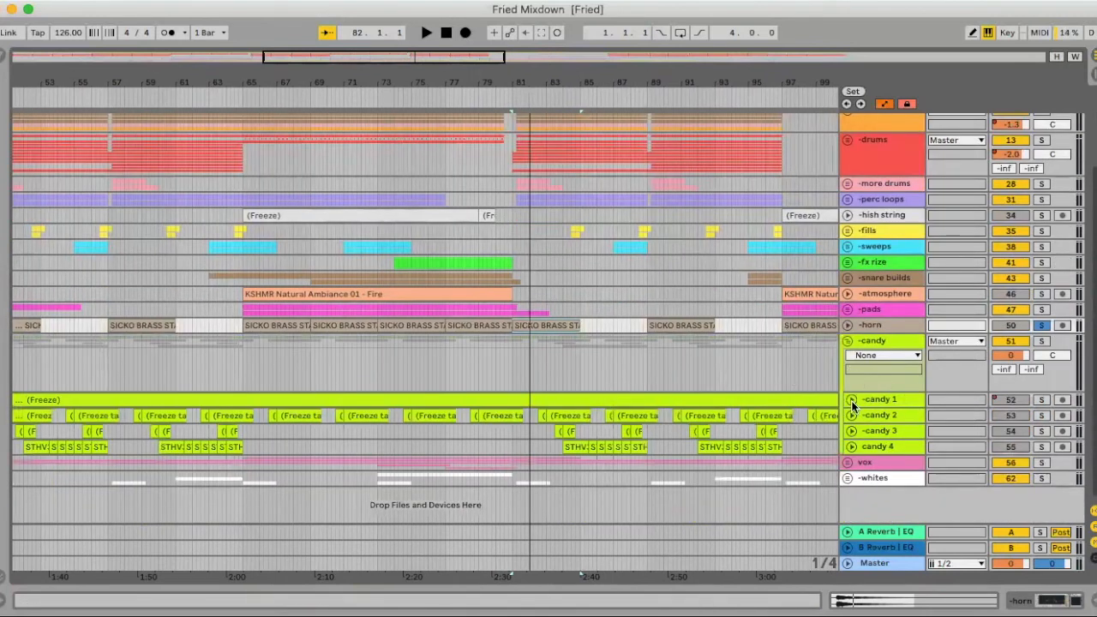
pyautogui.click(851, 399)
pyautogui.click(851, 472)
pyautogui.scroll(-3, 844, 504)
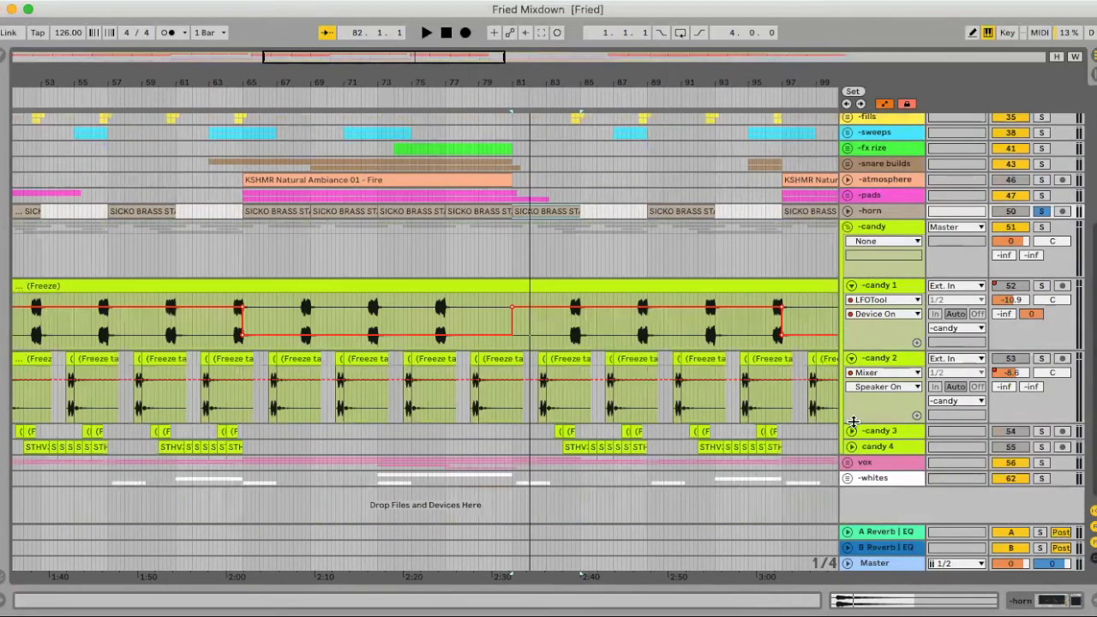
pyautogui.click(852, 432)
pyautogui.click(851, 504)
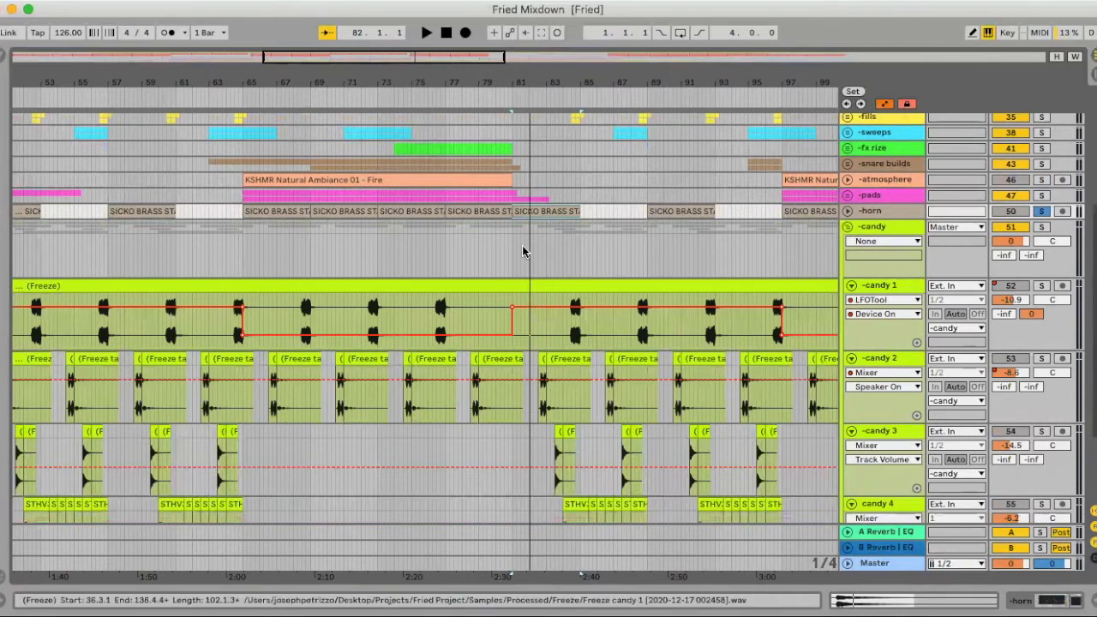
# - Audition candy 2 in solo from its frozen clip at bar 82.3
pyautogui.moveTo(585, 80); pyautogui.dragTo(585, 162)
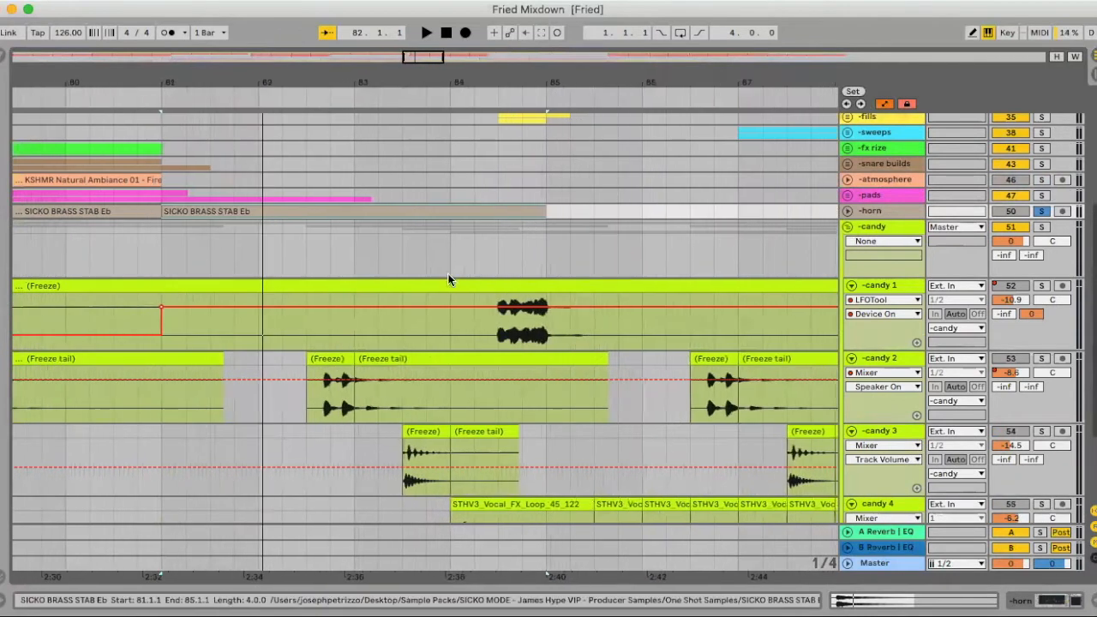
pyautogui.click(319, 360)
pyautogui.click(1043, 359)
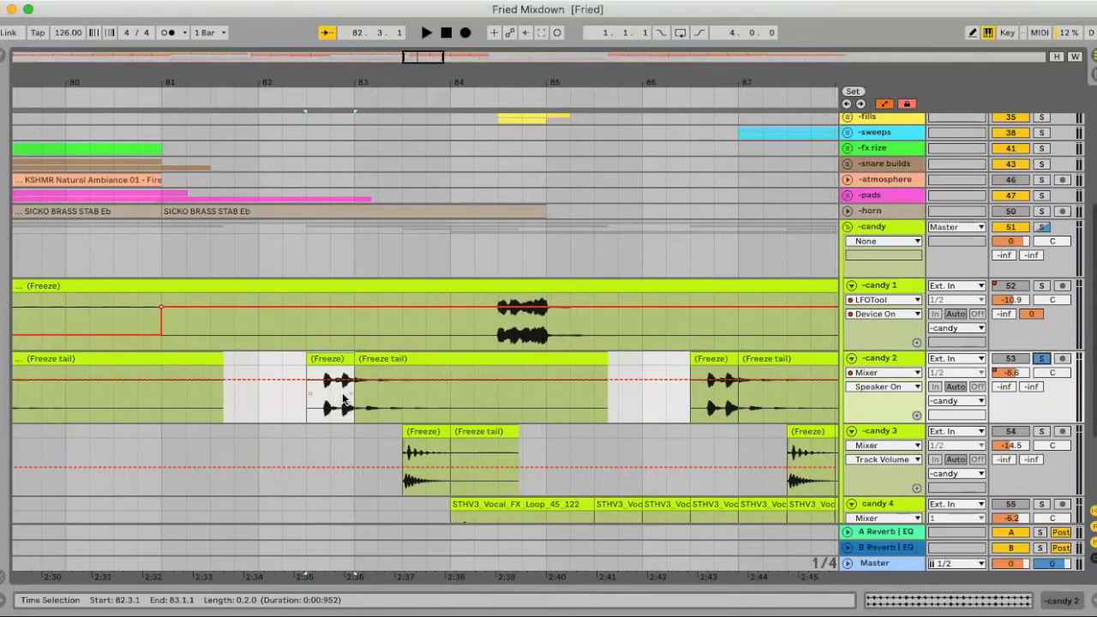
pyautogui.press('space')
pyautogui.press('space')
# - Audition candy 1 in solo from bar 84.3 and fold the track
pyautogui.click(528, 321)
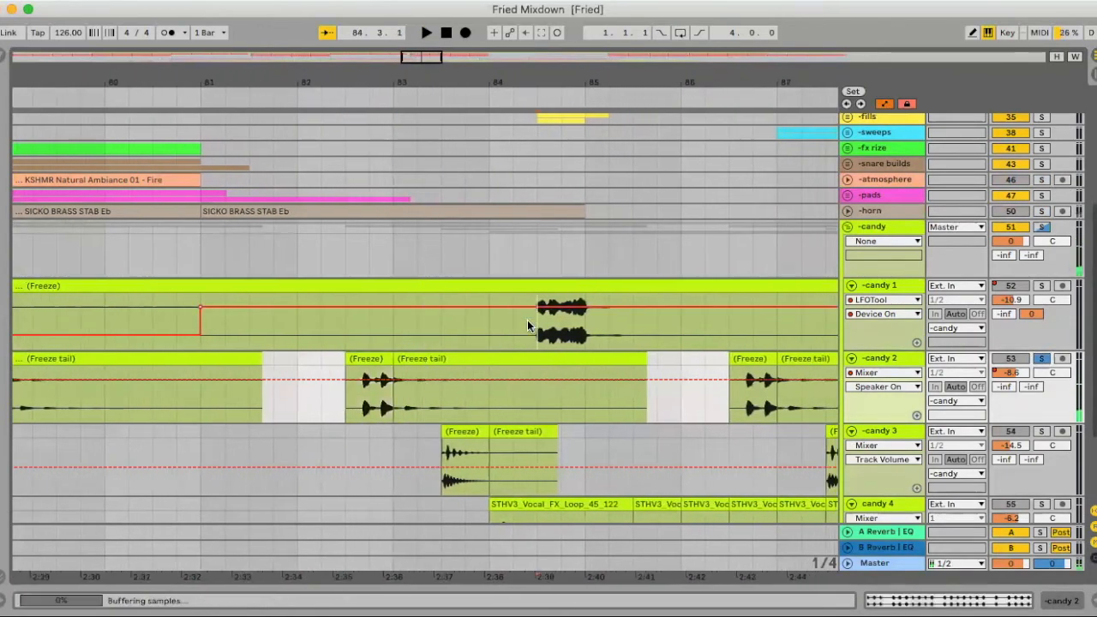
pyautogui.click(1044, 286)
pyautogui.scroll(3, 557, 345)
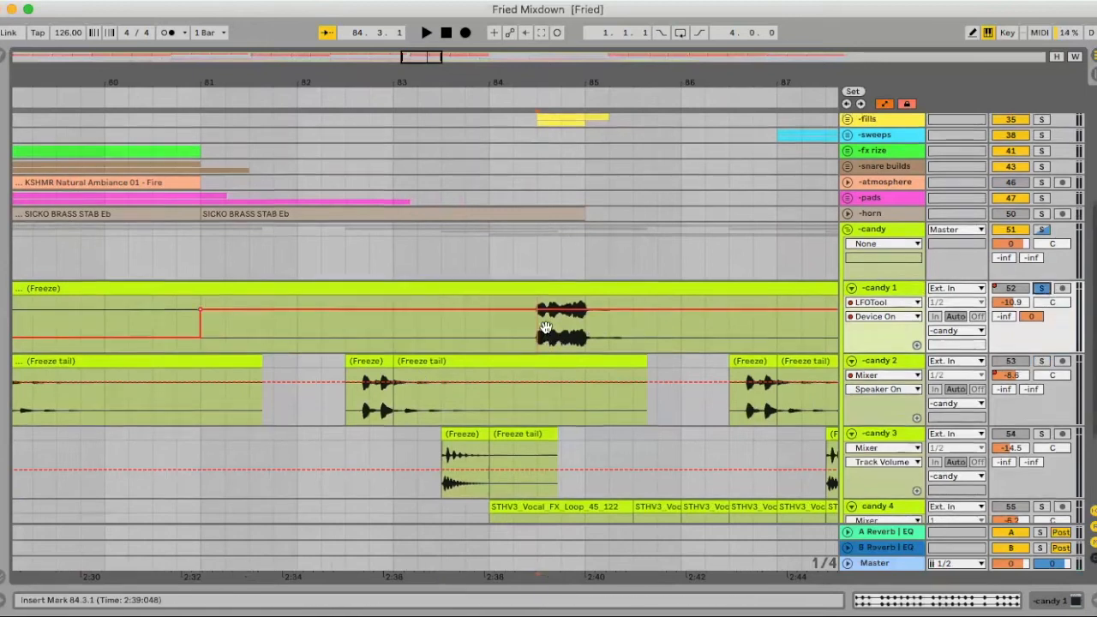
pyautogui.press('space')
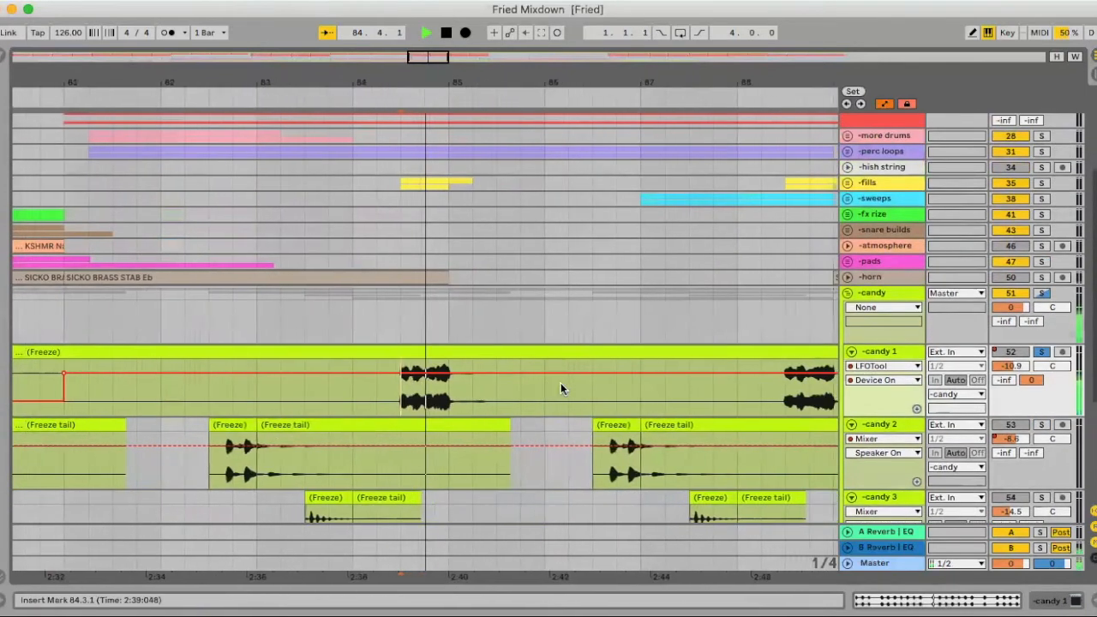
pyautogui.click(851, 352)
# - Audition candy 3 in solo from its frozen clip at bar 83.3
pyautogui.scroll(-5, 323, 443)
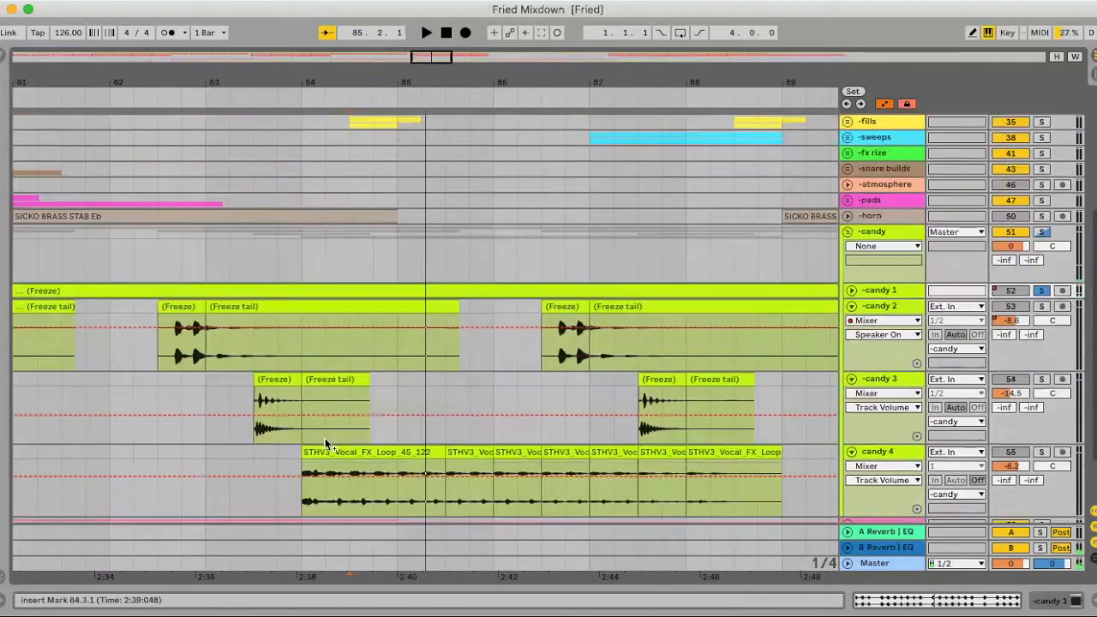
pyautogui.click(269, 314)
pyautogui.hscroll(-1, 269, 315)
pyautogui.click(1039, 320)
pyautogui.click(891, 324)
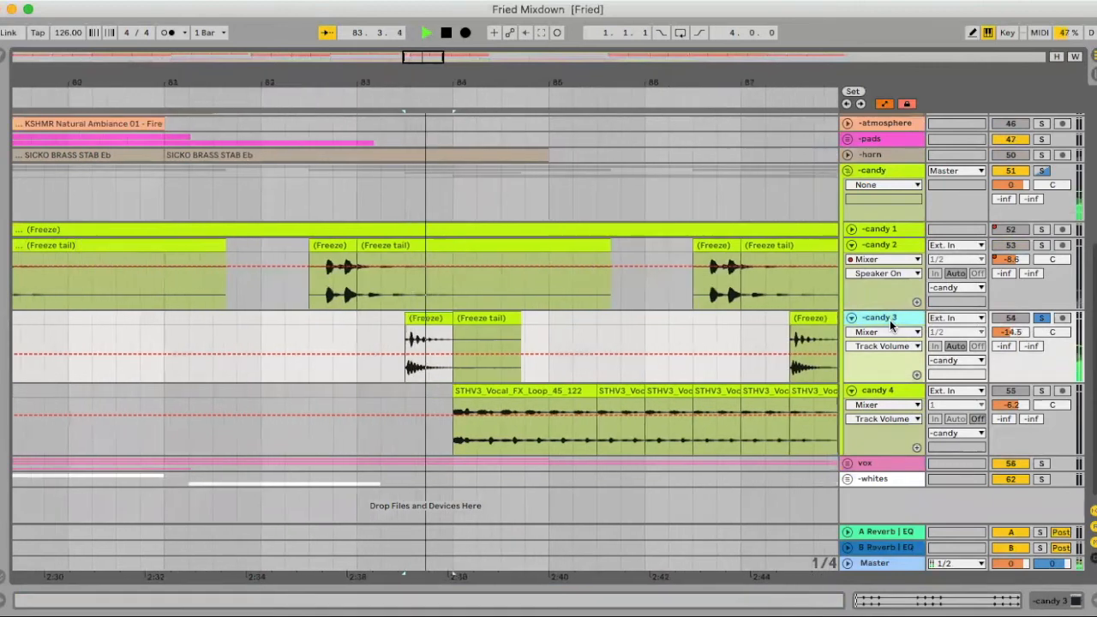
# - Audition candy 4 in solo from its vocal FX loop clip at bar 84
pyautogui.click(1039, 392)
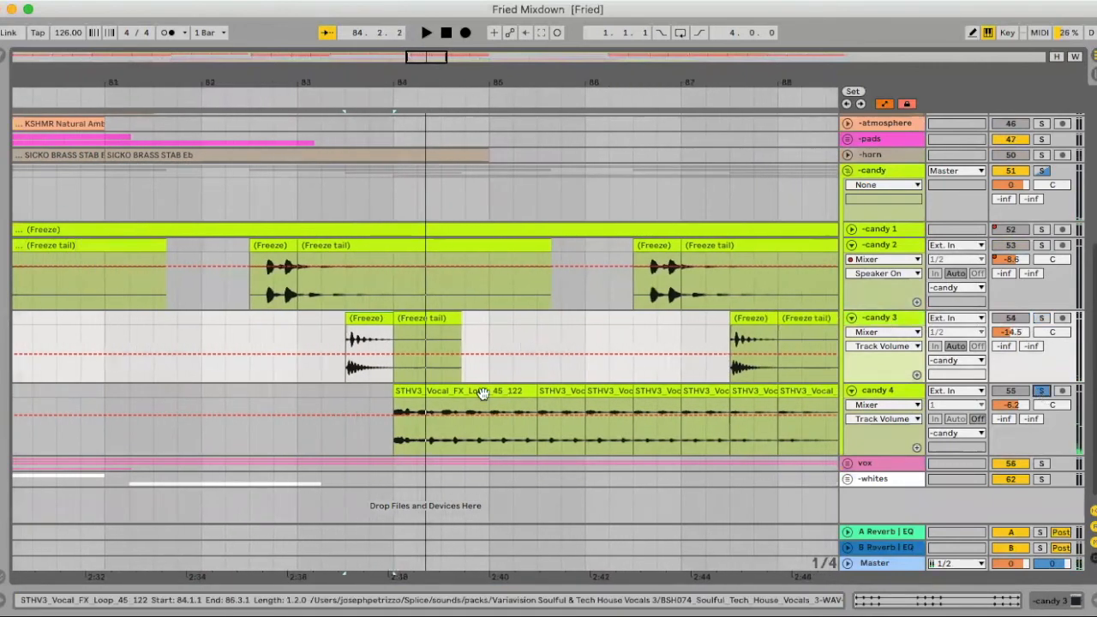
pyautogui.click(465, 390)
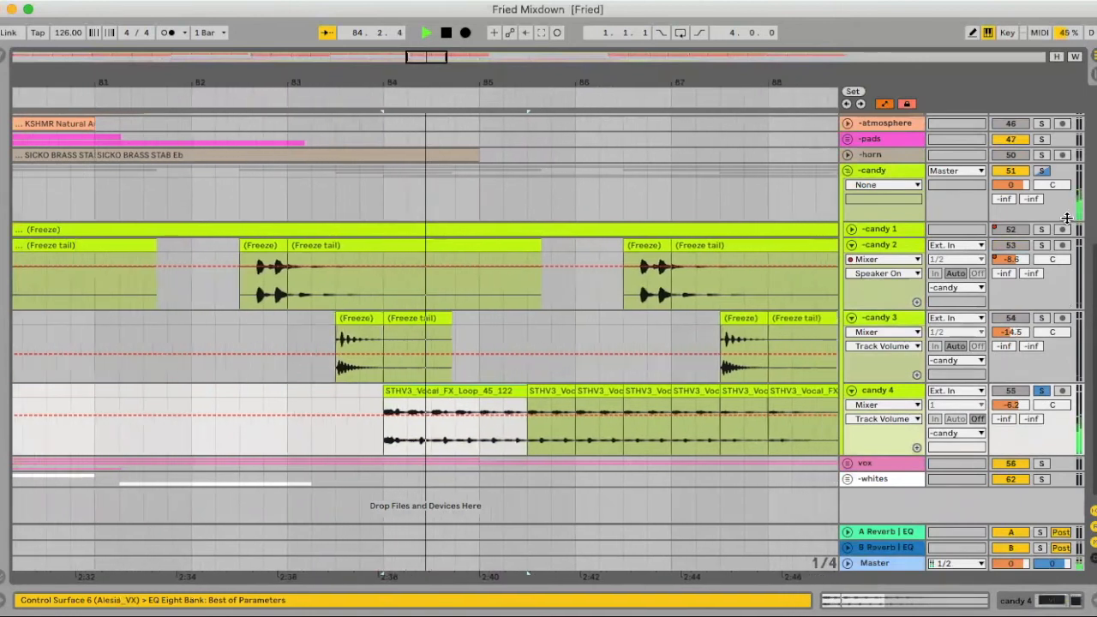
pyautogui.press('space')
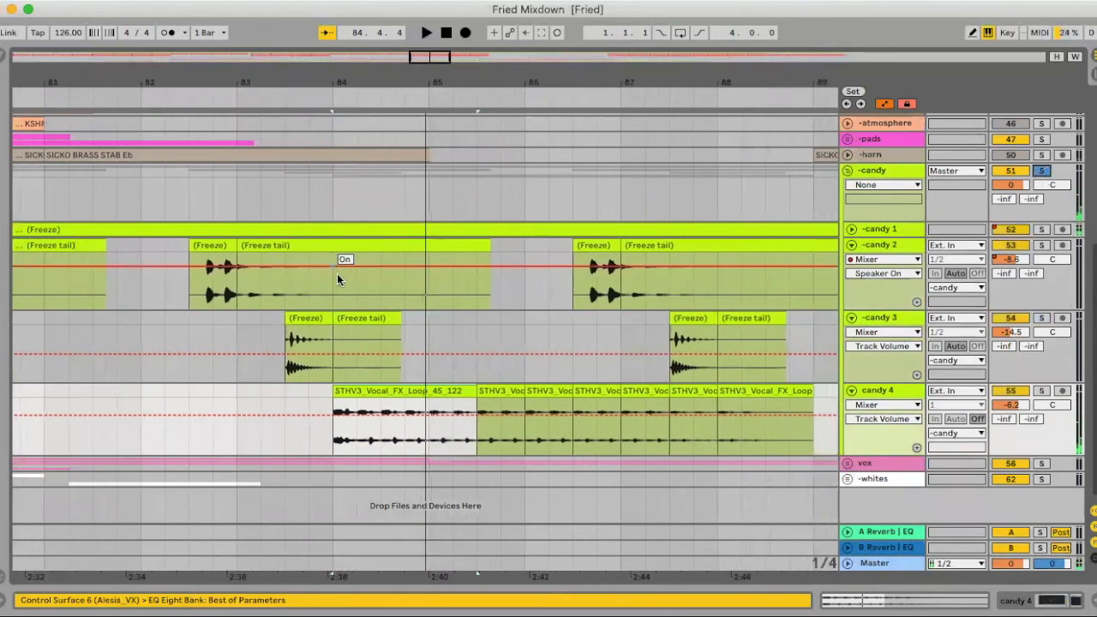
# - Audition the whole candy group in solo from candy 2's frozen clip at bar 82.3, and fold candy 3 and candy 4
pyautogui.click(214, 246)
pyautogui.press('space')
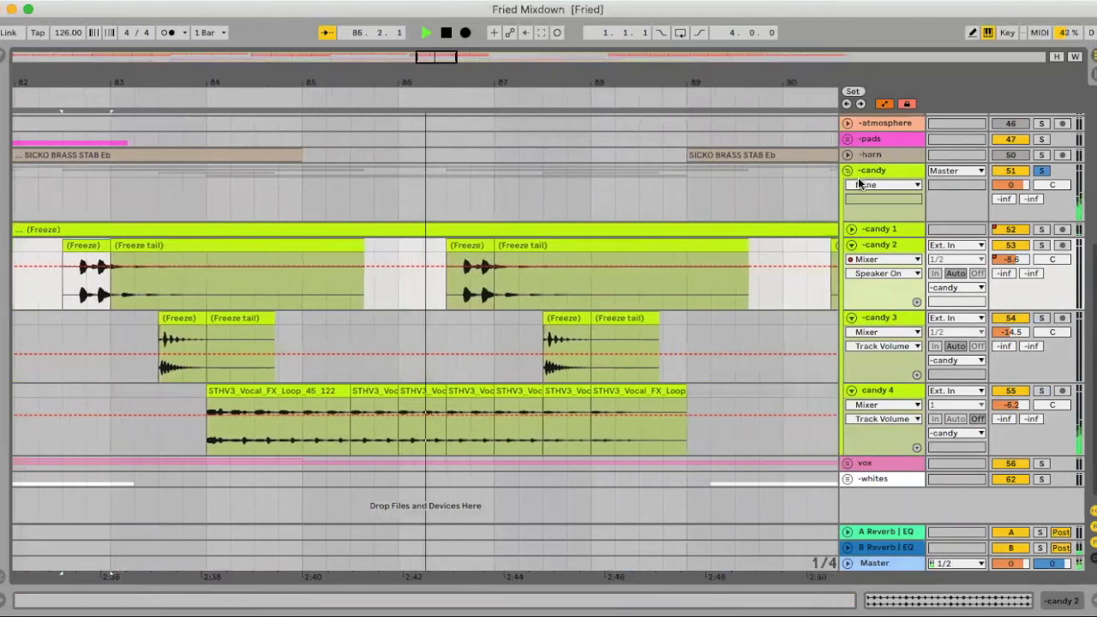
pyautogui.click(850, 317)
pyautogui.click(848, 332)
pyautogui.press('space')
pyautogui.press('x')
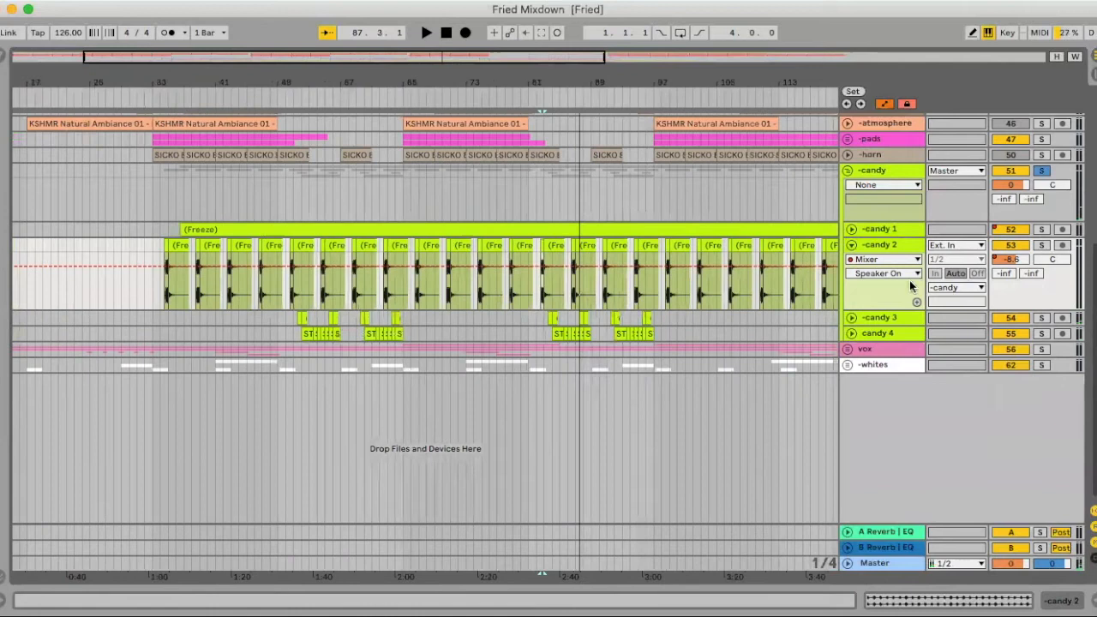
# - Unfold the vox group and look over its five vocals tracks along the arrangement
pyautogui.click(847, 350)
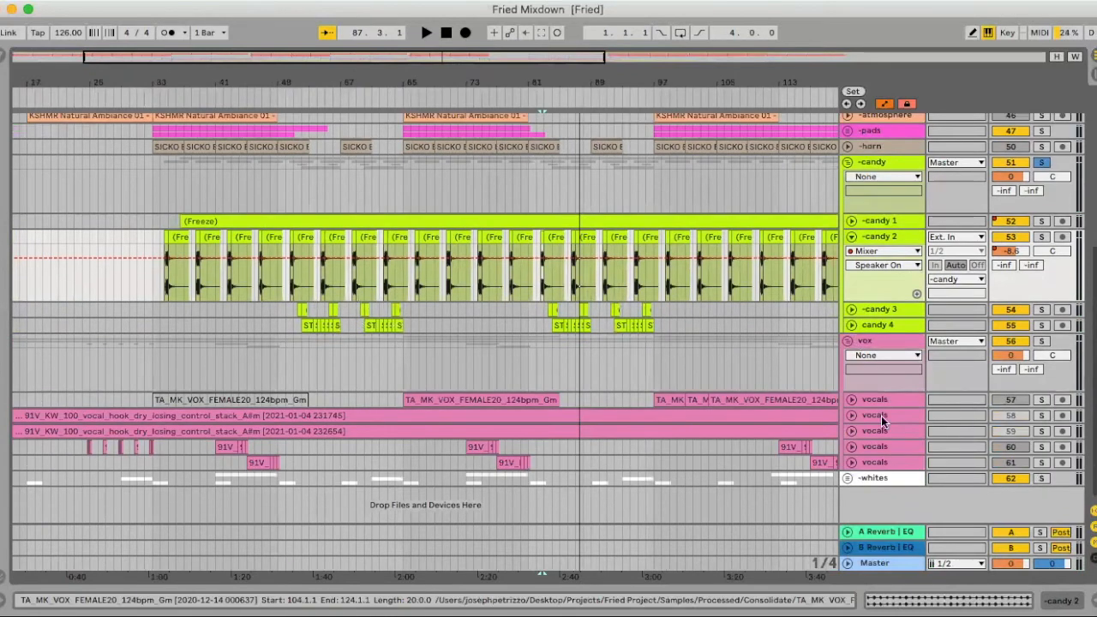
pyautogui.hscroll(10, 678, 427)
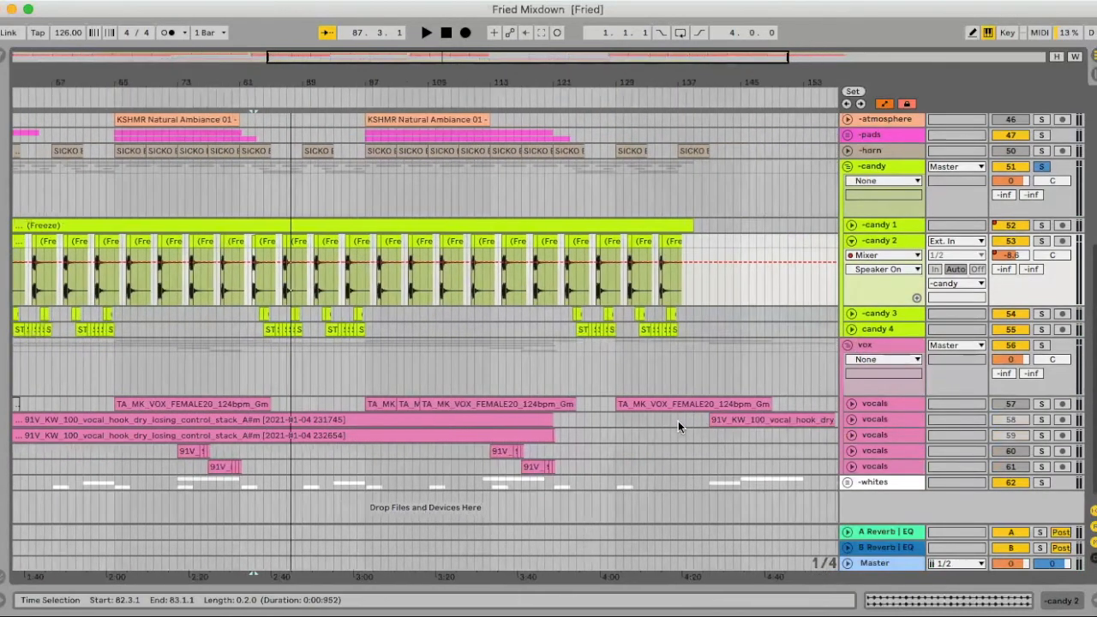
pyautogui.hscroll(-5, 678, 421)
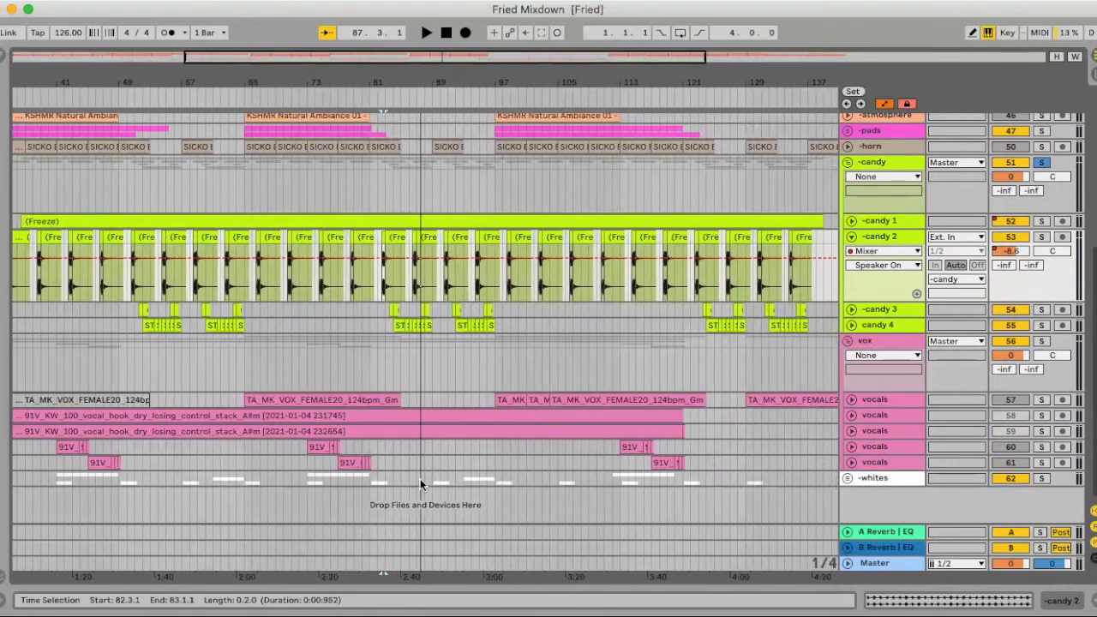
pyautogui.hscroll(-3, 420, 478)
pyautogui.hscroll(-2, 428, 429)
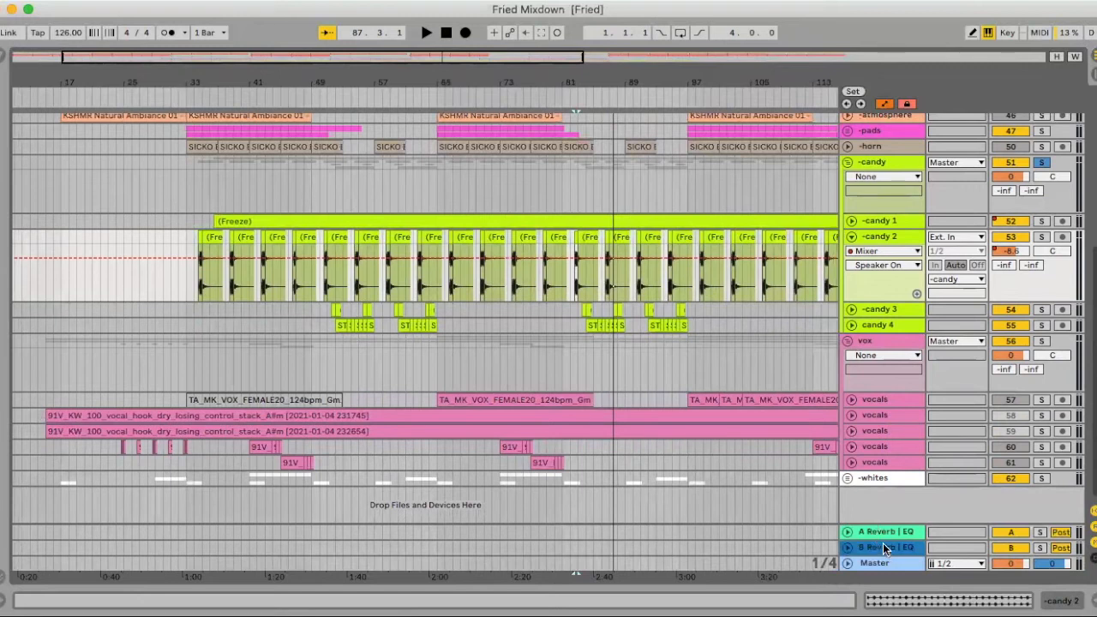
# - Unfold the whites group below the vox group to show its tracks
pyautogui.scroll(5, 898, 180)
pyautogui.scroll(-6, 900, 197)
pyautogui.click(846, 481)
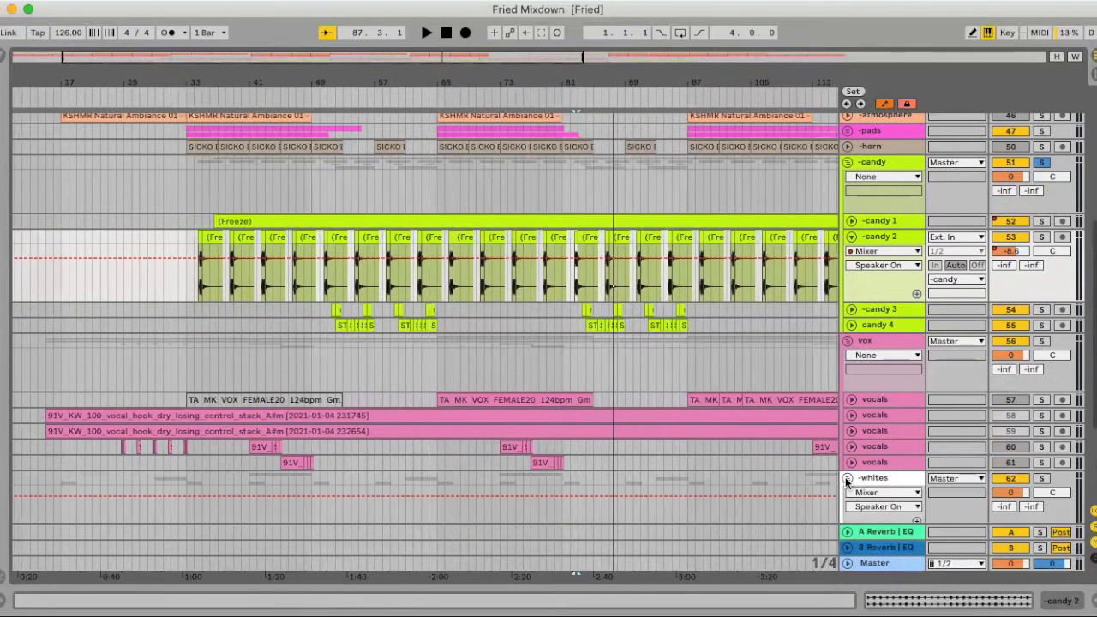
pyautogui.scroll(-1, 223, 463)
pyautogui.hscroll(-2, 223, 463)
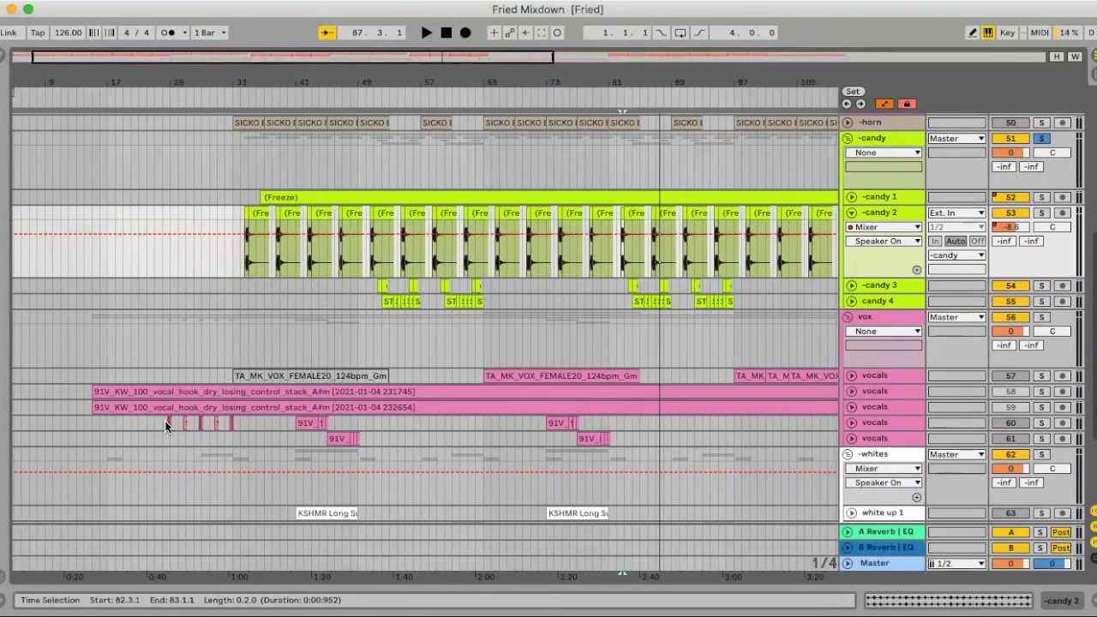
# - Audition vocals track 60 in solo from bar 24.3, and briefly unfold vocals track 59 to check its waveform
pyautogui.click(164, 421)
pyautogui.click(1042, 421)
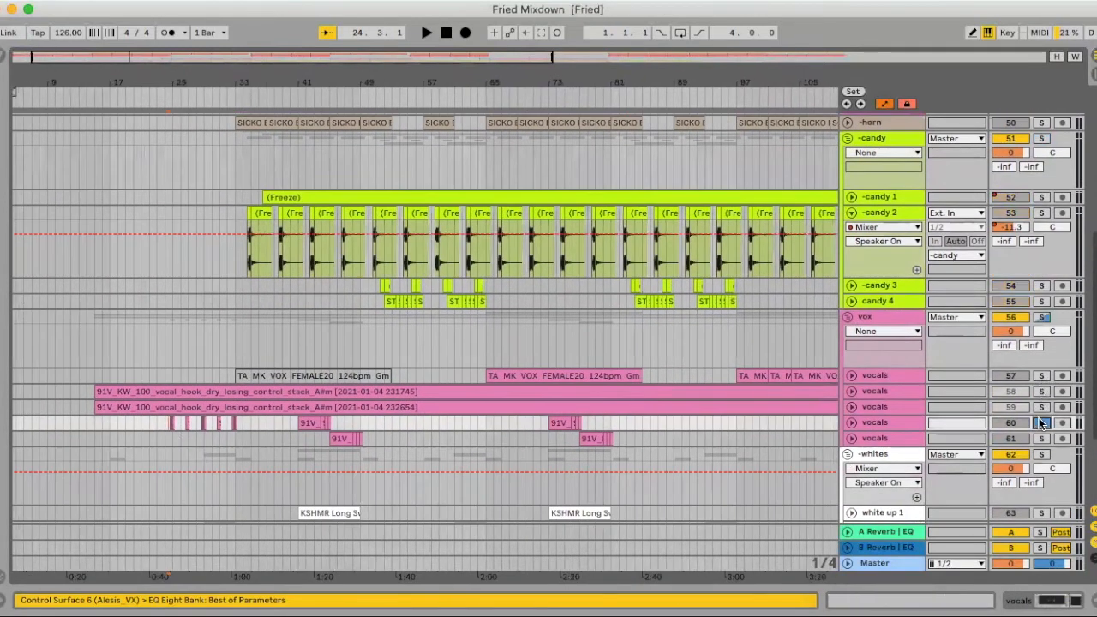
pyautogui.press('space')
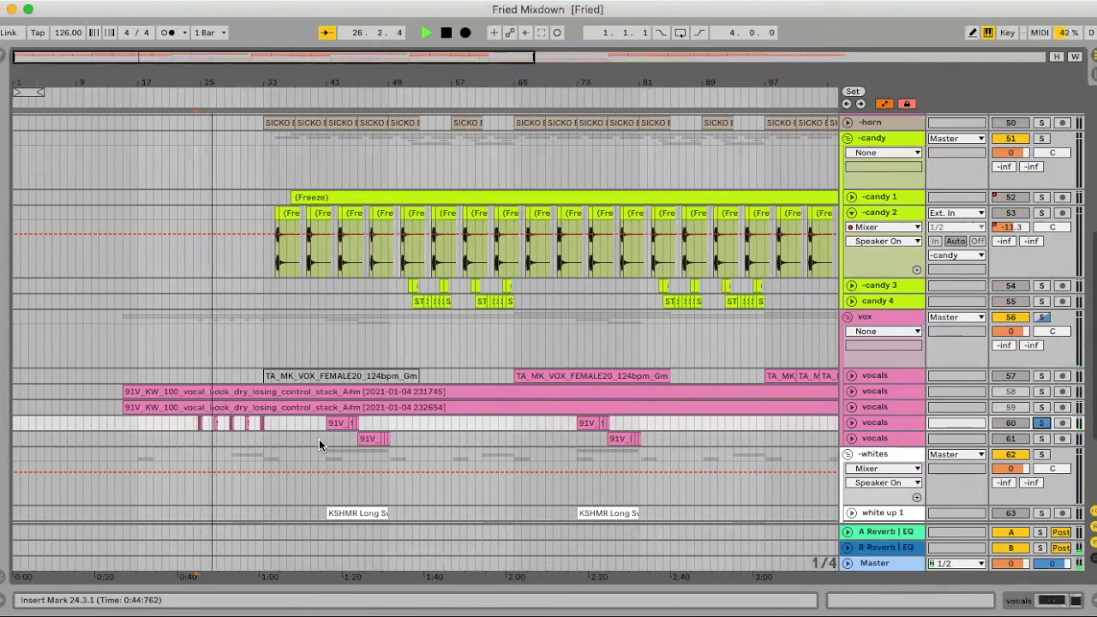
pyautogui.press('space')
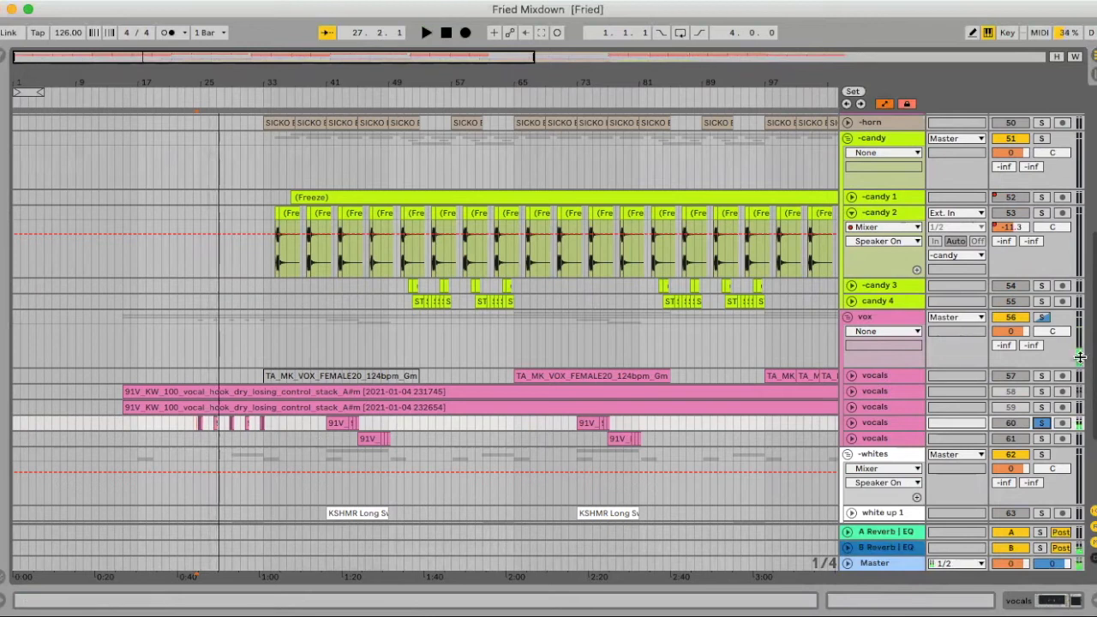
pyautogui.click(852, 407)
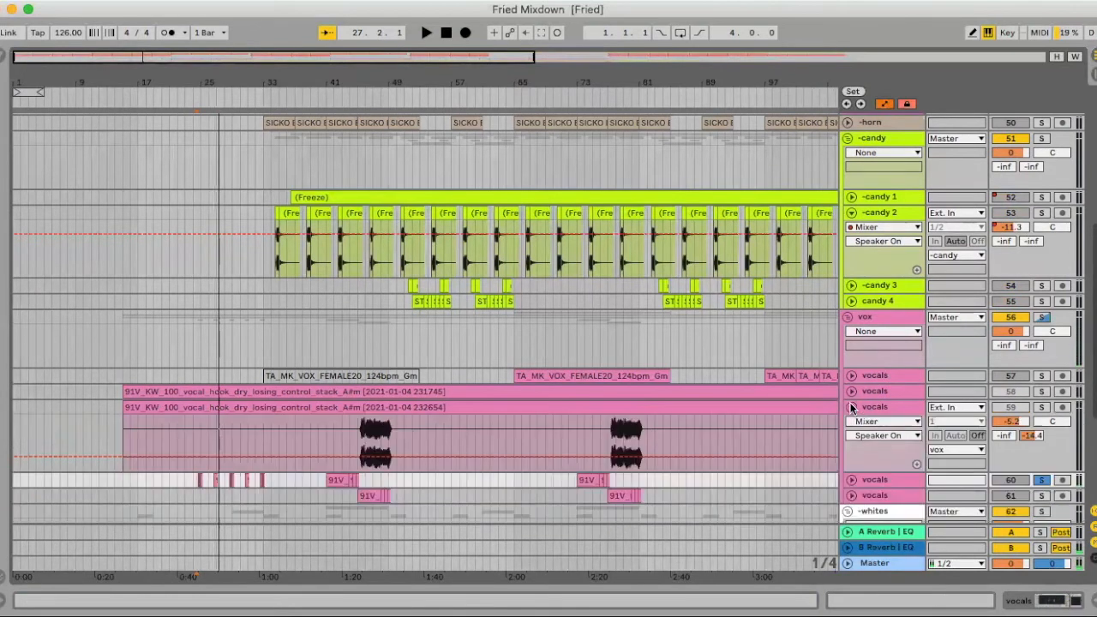
pyautogui.click(850, 406)
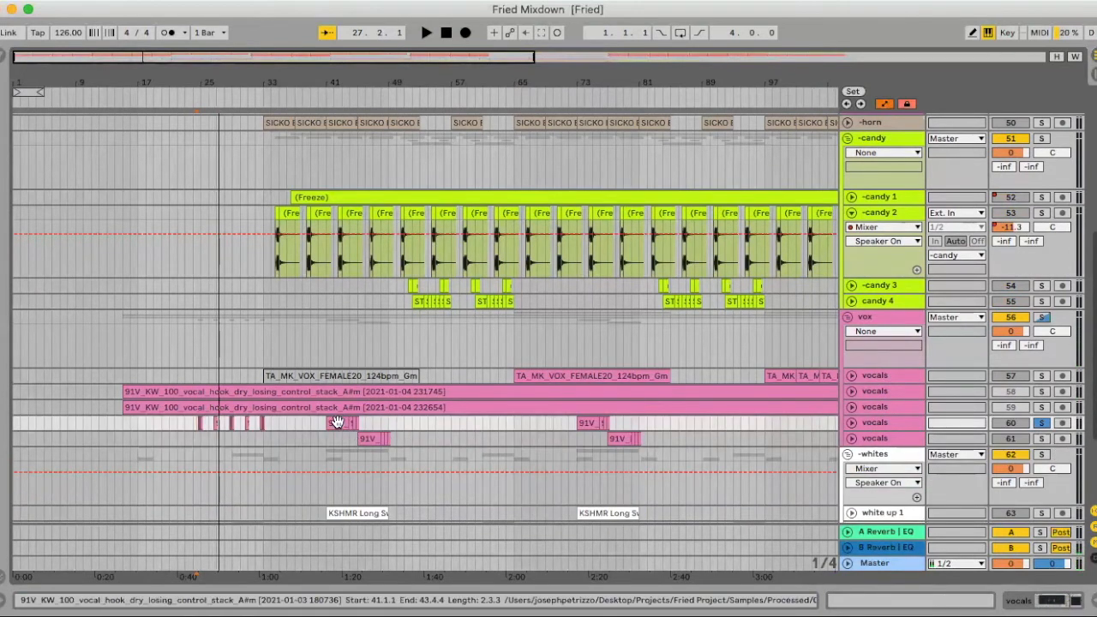
# - Show the device chain of vocals track 60, inspect the faders in the CLA Vocals plug-in window and close it
pyautogui.click(337, 422)
pyautogui.doubleClick(886, 420)
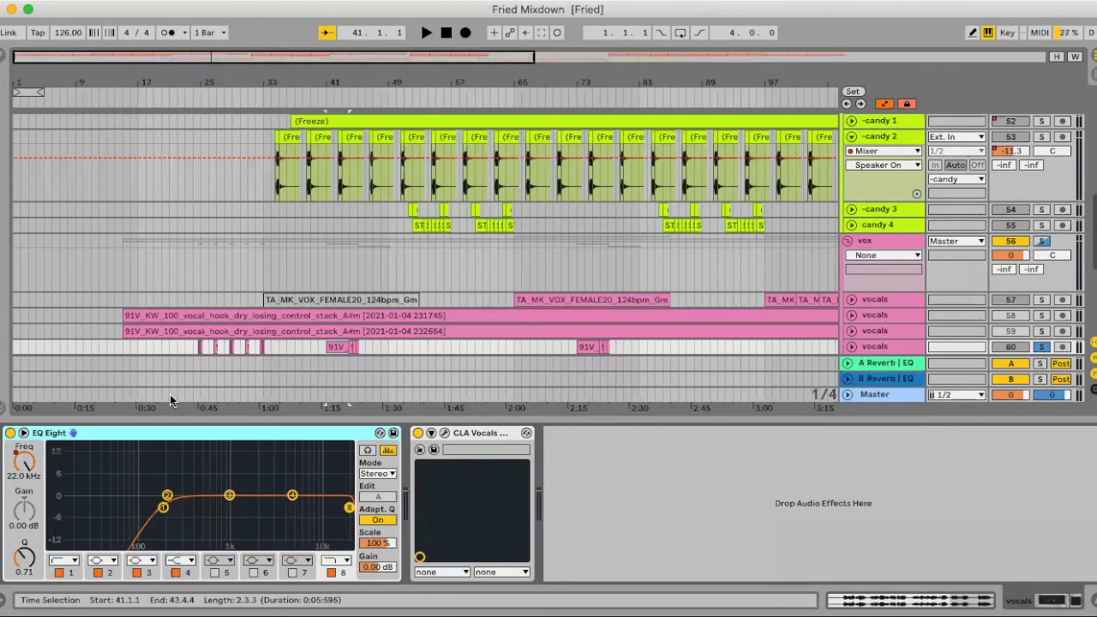
pyautogui.doubleClick(472, 433)
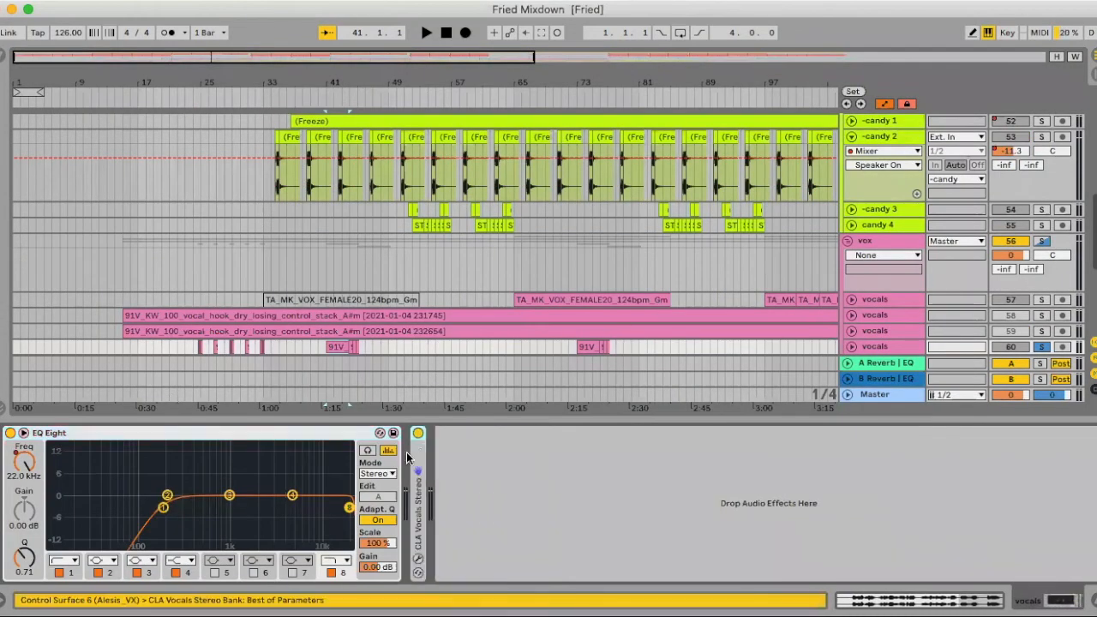
pyautogui.doubleClick(418, 459)
pyautogui.click(445, 434)
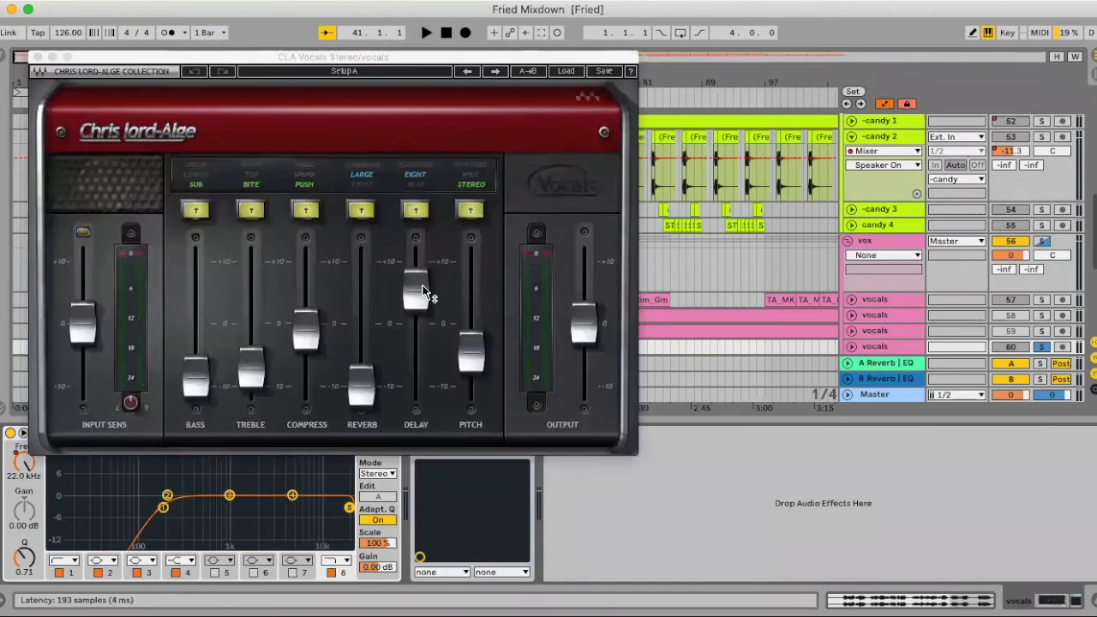
pyautogui.click(254, 372)
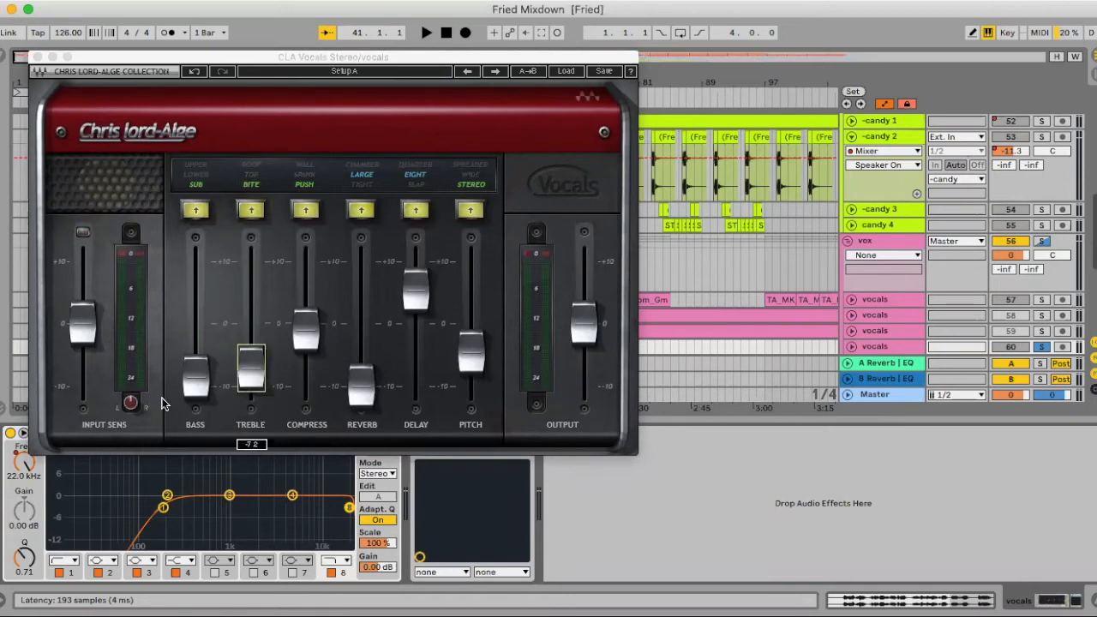
pyautogui.click(38, 57)
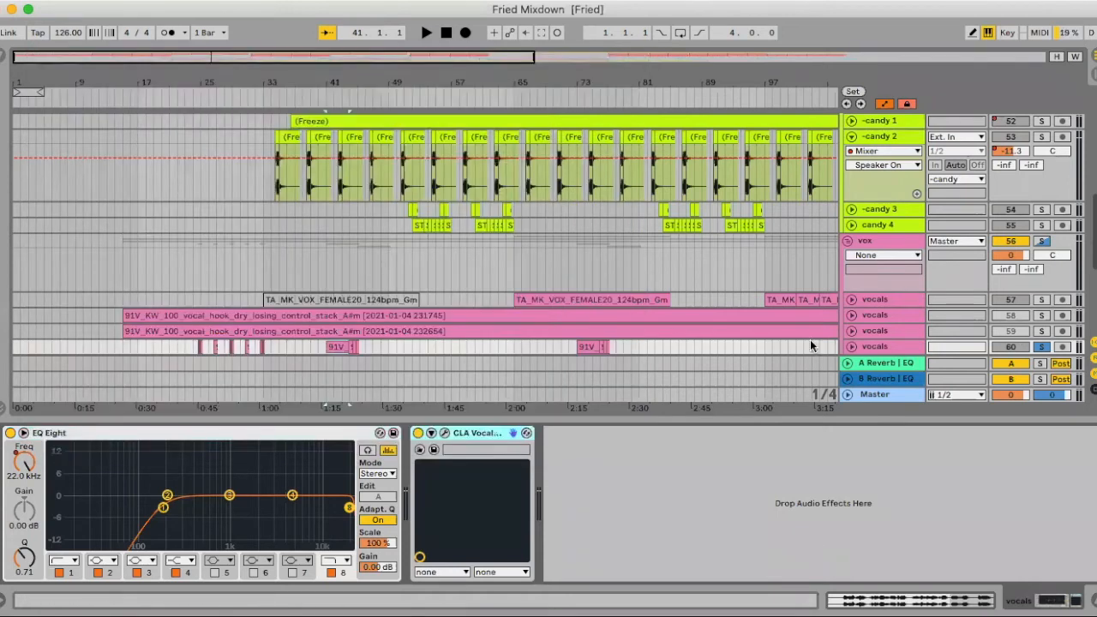
# - Select the vocal clip at bar 45 on vocals track 61 and unfold tracks 60 and 61 to show their waveforms
pyautogui.scroll(-3, 804, 290)
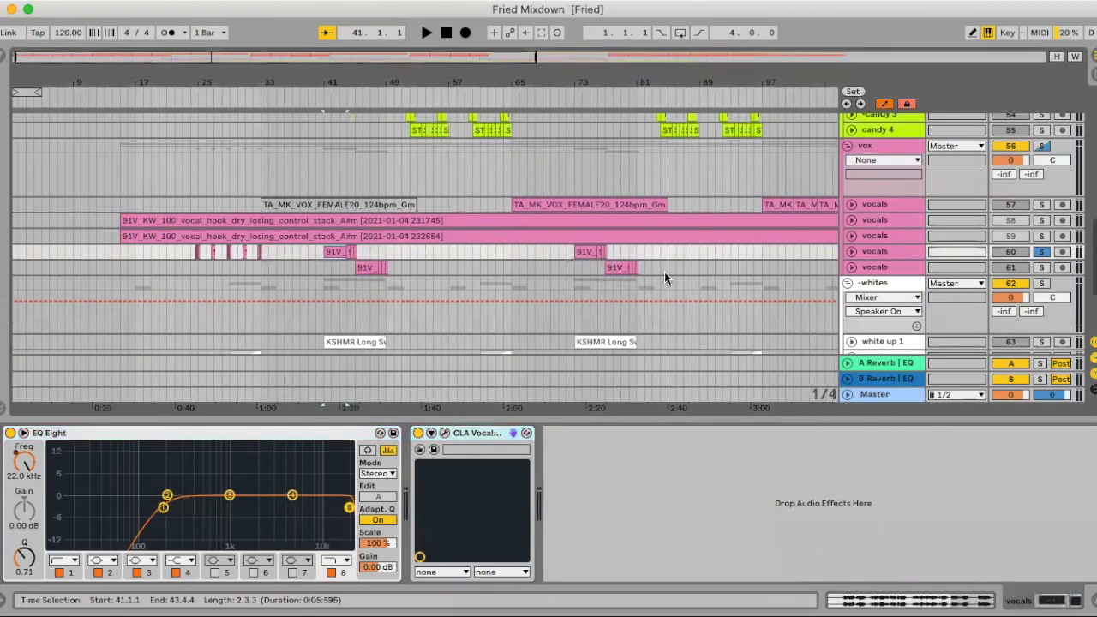
pyautogui.click(367, 265)
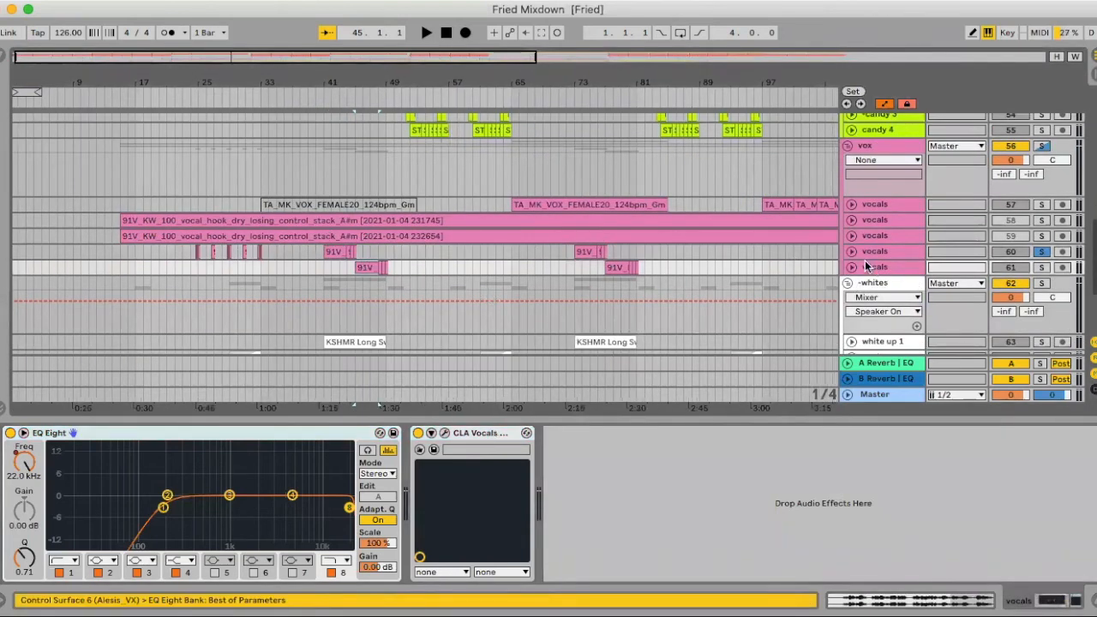
pyautogui.click(852, 270)
pyautogui.click(852, 251)
pyautogui.scroll(-2, 896, 235)
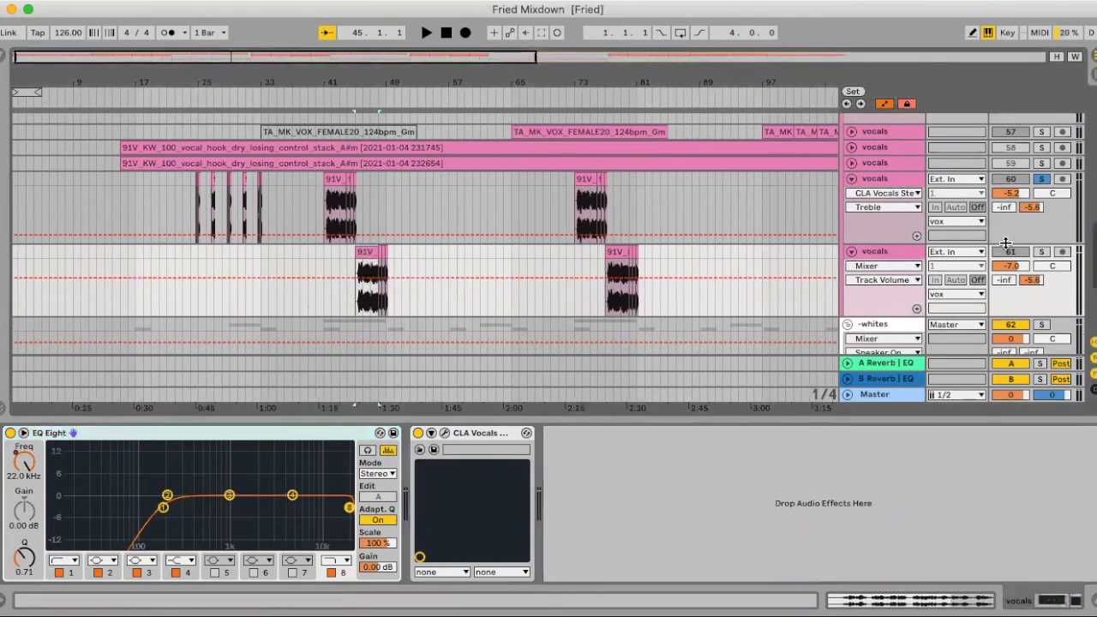
# - Audition vocals track 61 in solo from bar 45, and fold tracks 60 and 61
pyautogui.click(1042, 251)
pyautogui.press('space')
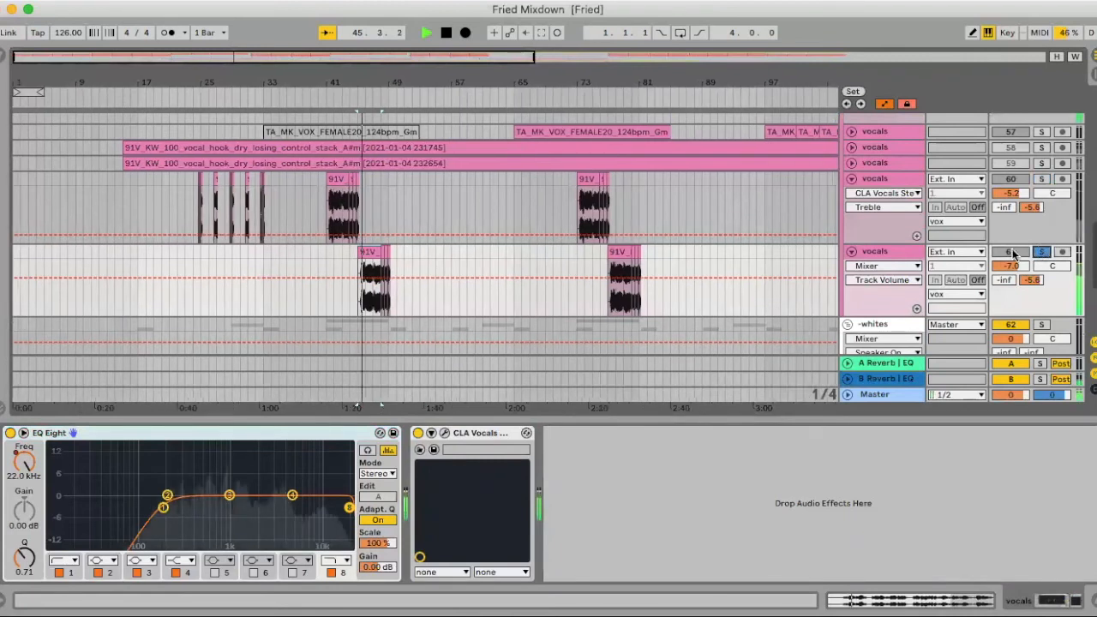
pyautogui.click(852, 252)
pyautogui.press('space')
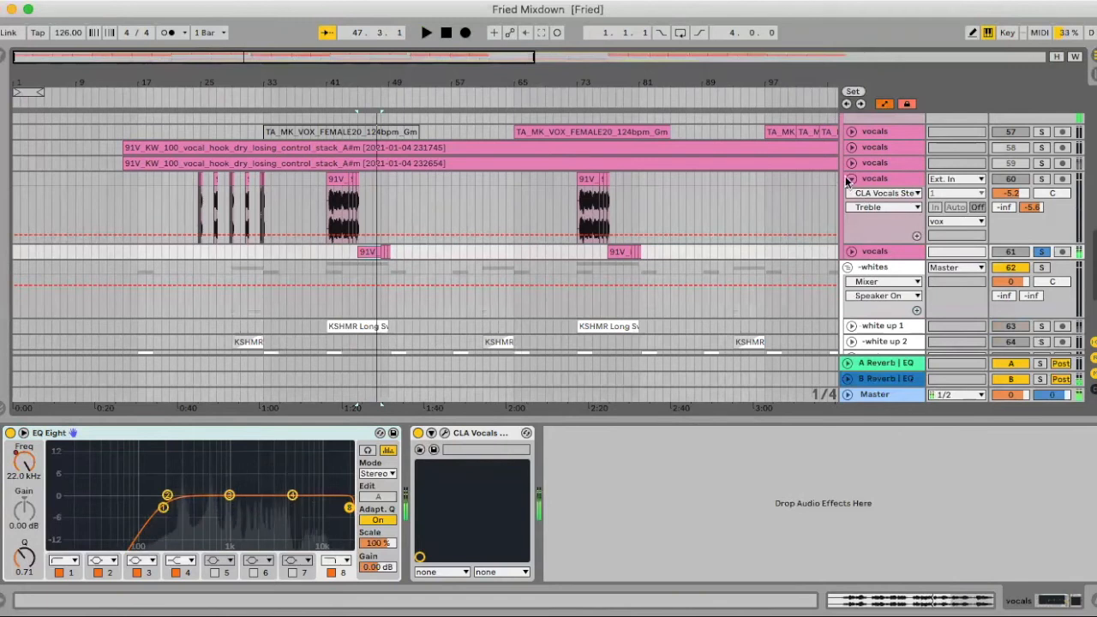
pyautogui.click(852, 179)
# - Unfold white up 1 and white up 2 in the whites group to show their riser waveforms
pyautogui.scroll(-1, 853, 221)
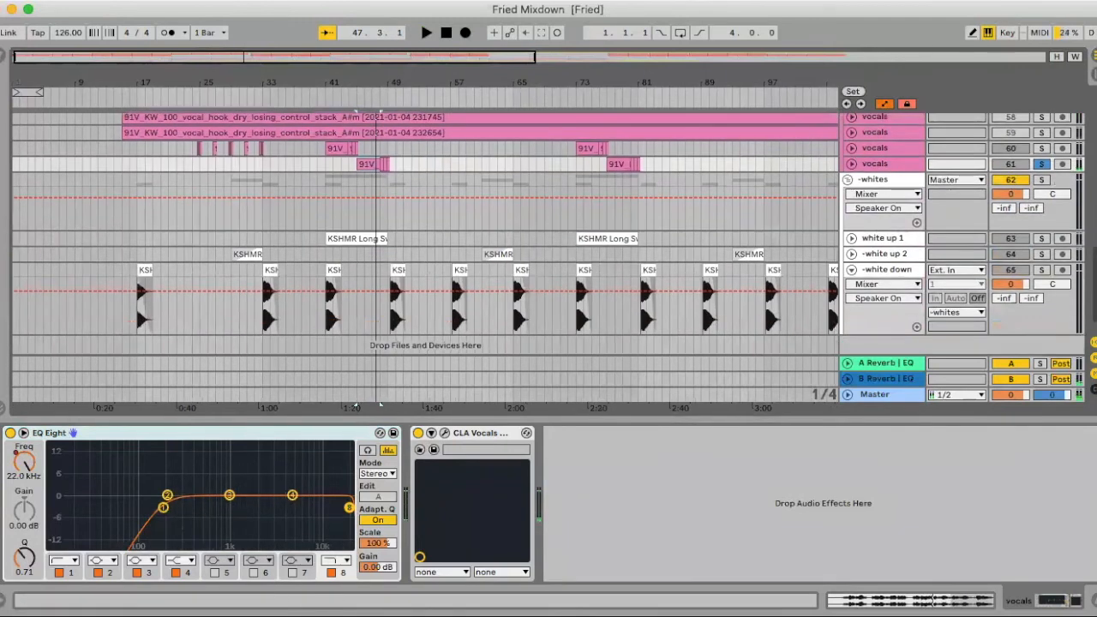
pyautogui.scroll(5, 874, 289)
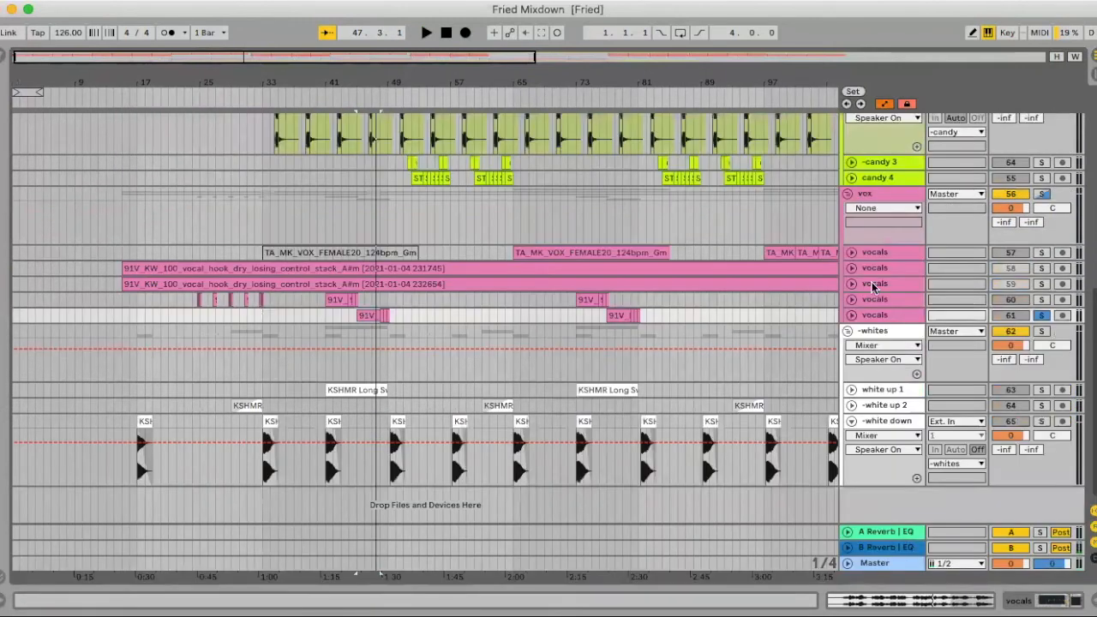
pyautogui.click(851, 405)
pyautogui.click(851, 390)
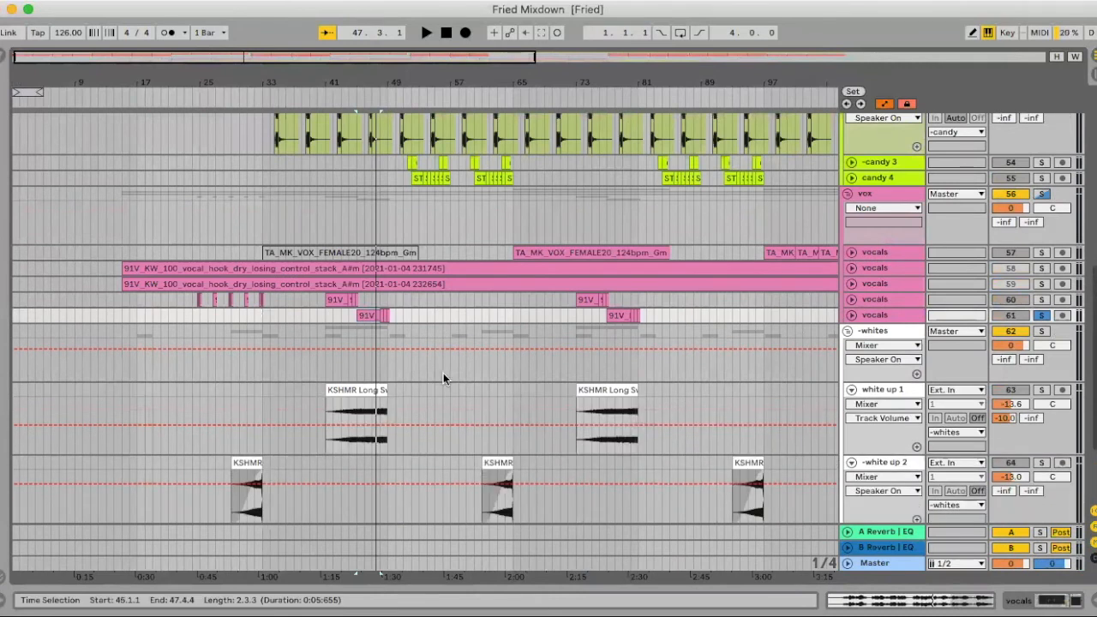
pyautogui.scroll(-4, 445, 374)
# - Audition the whites group in solo from white up 2's clip at bar 31 and from bar 45.4 in white up 1
pyautogui.click(247, 394)
pyautogui.press('space')
pyautogui.click(1043, 218)
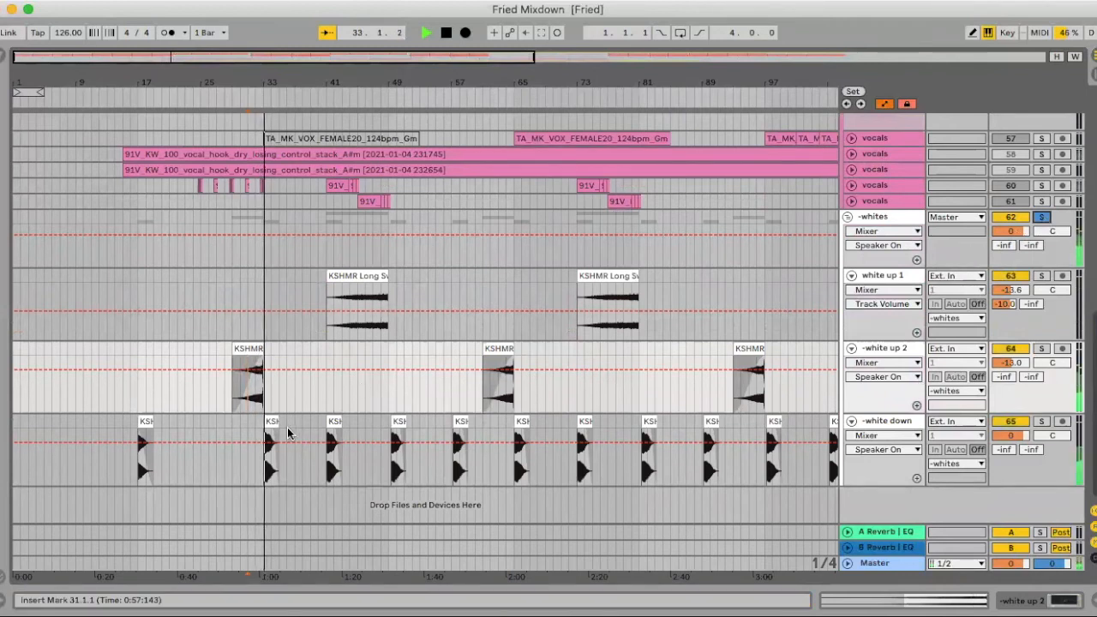
pyautogui.click(362, 295)
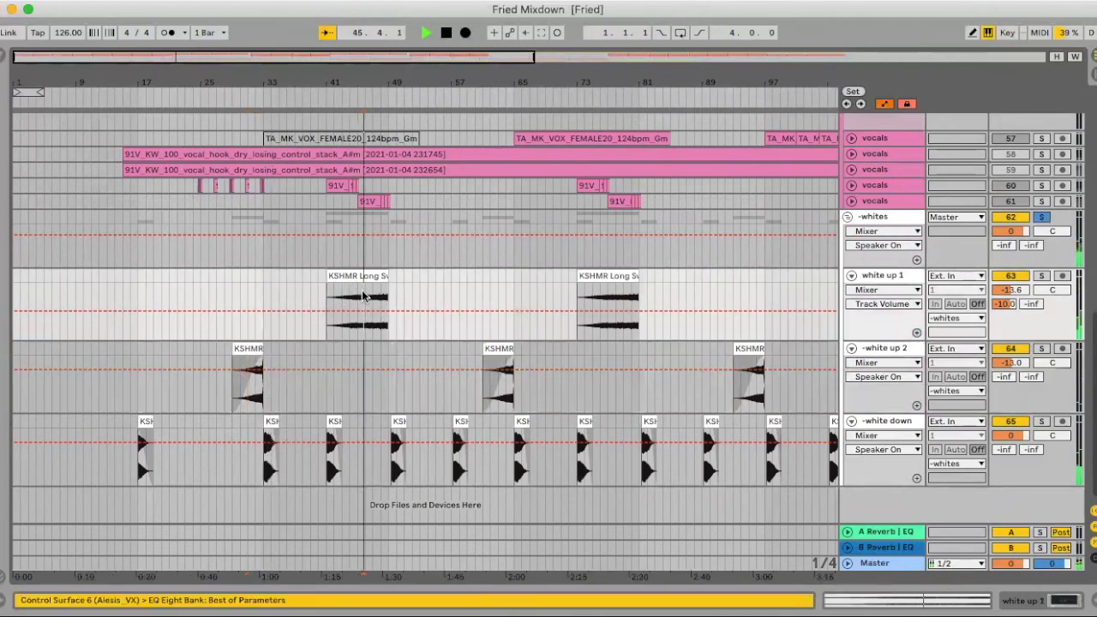
pyautogui.press('space')
# - Fold the three white tracks and the whites, vox and candy groups, and bring the whole arrangement into view
pyautogui.click(851, 275)
pyautogui.click(850, 292)
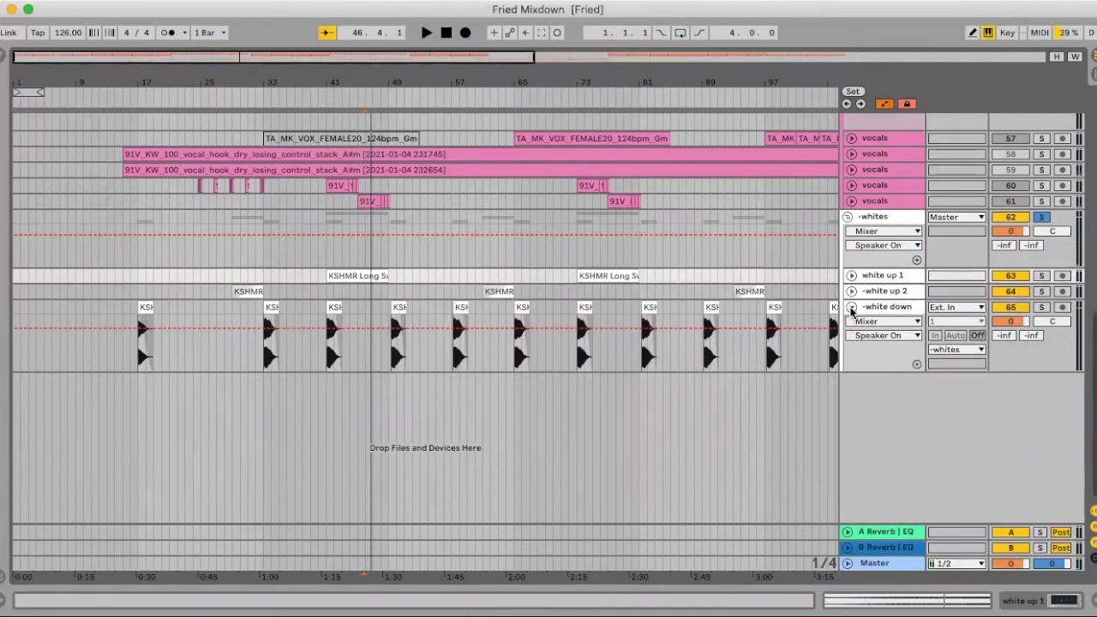
pyautogui.click(852, 308)
pyautogui.click(848, 217)
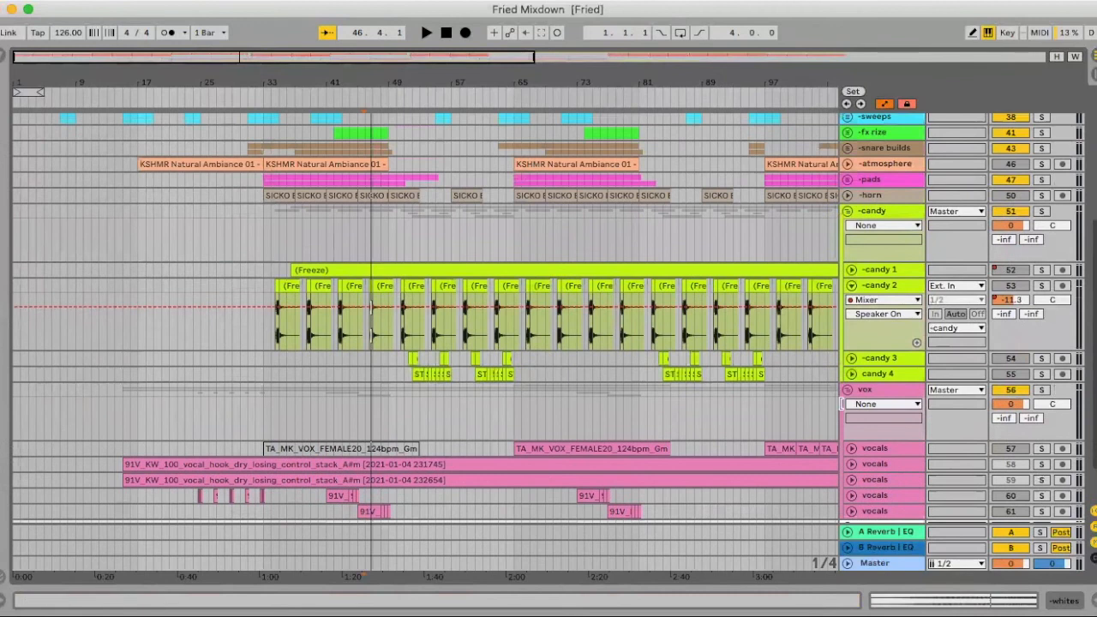
pyautogui.click(848, 391)
pyautogui.click(848, 212)
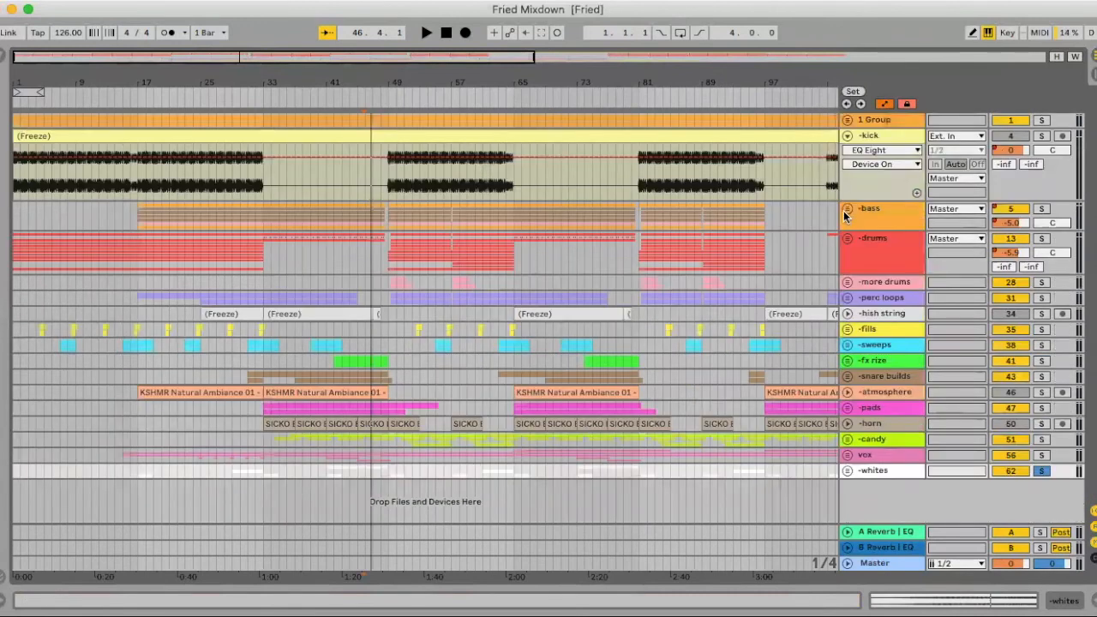
pyautogui.moveTo(607, 75); pyautogui.dragTo(607, 34)
pyautogui.moveTo(469, 81); pyautogui.dragTo(468, 68)
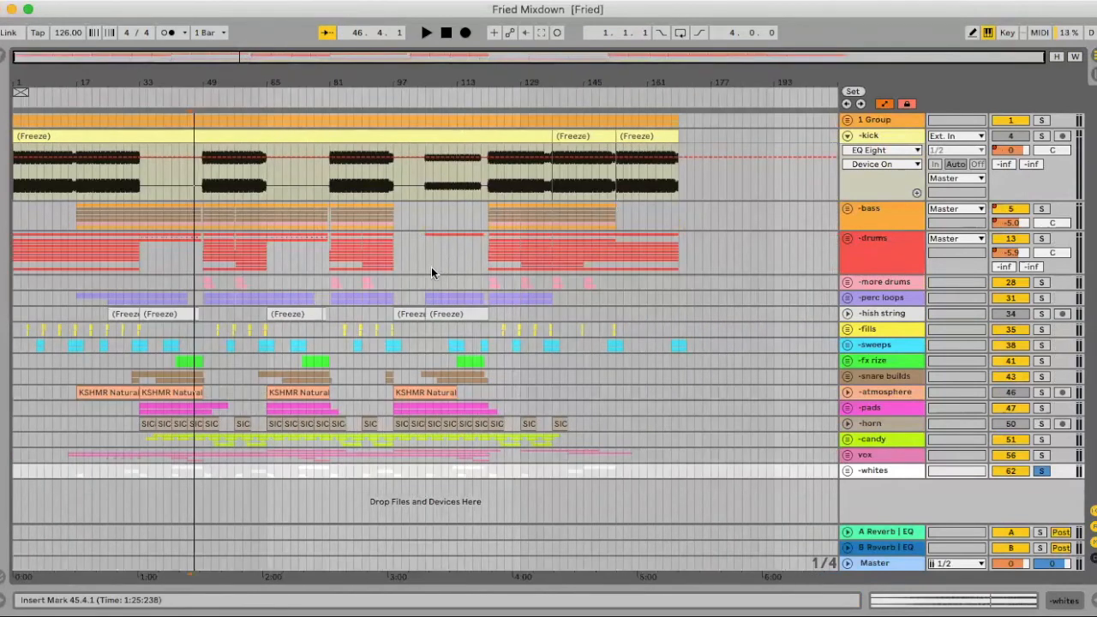
# - Set the arrangement's fixed grid to 4 Bars
pyautogui.click(457, 254)
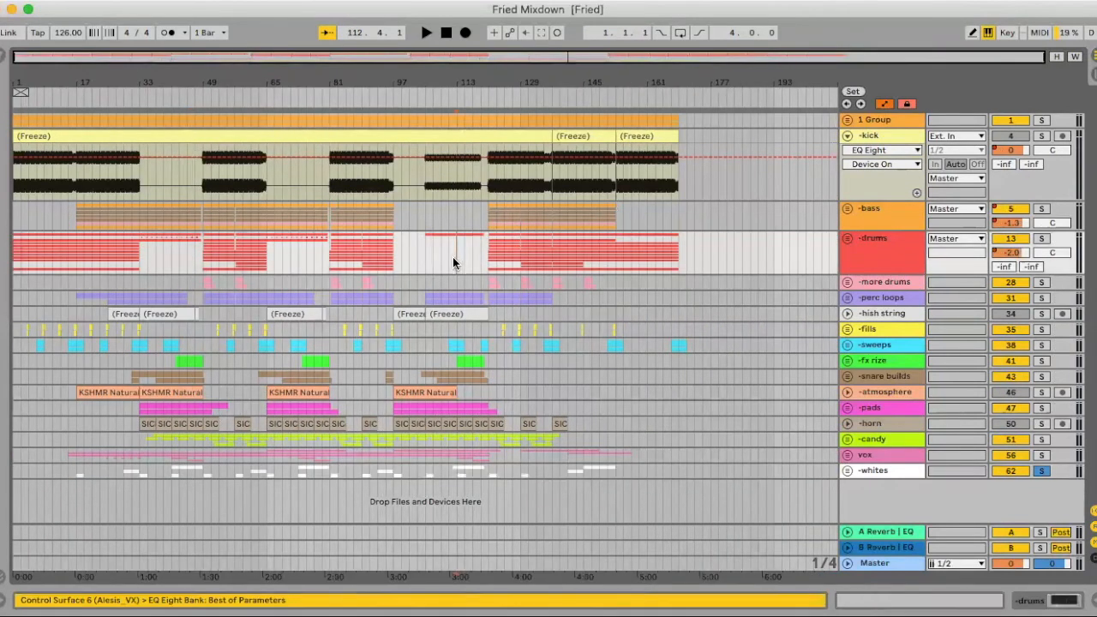
pyautogui.rightClick(466, 258)
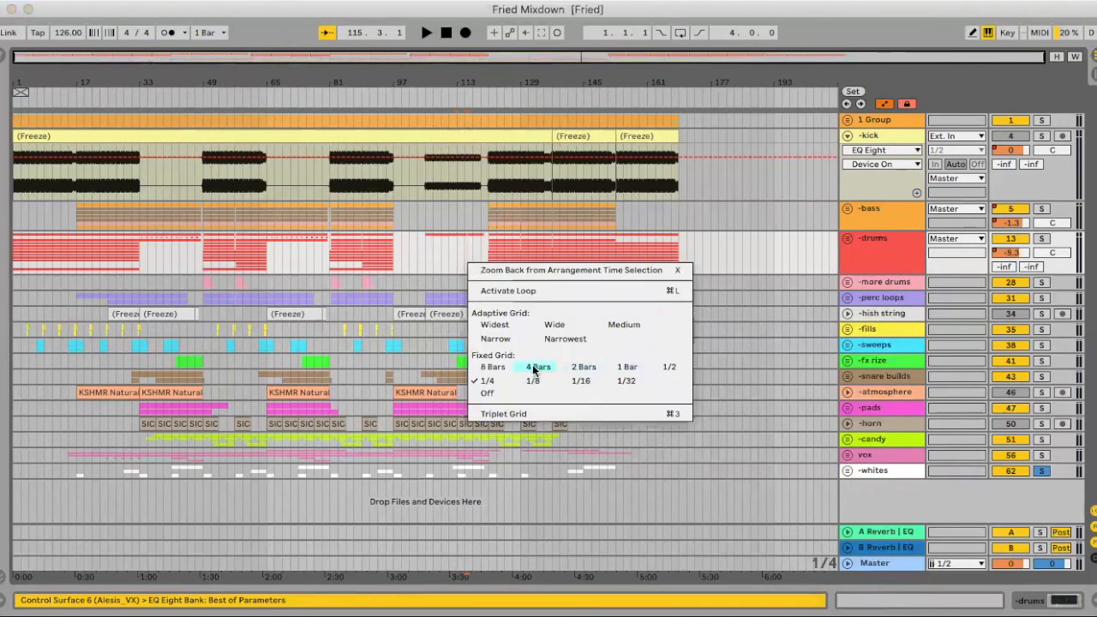
pyautogui.click(533, 369)
# - Take the whites group out of solo and audition the full mix from bar 113 through the start of the last drop
pyautogui.click(459, 244)
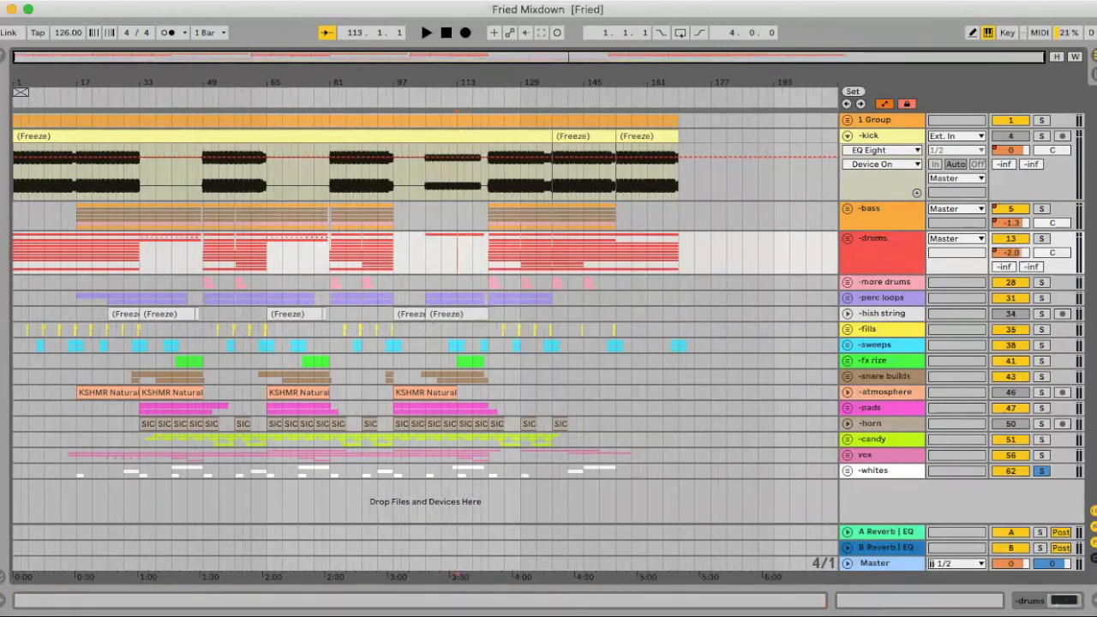
pyautogui.click(1040, 470)
pyautogui.press('space')
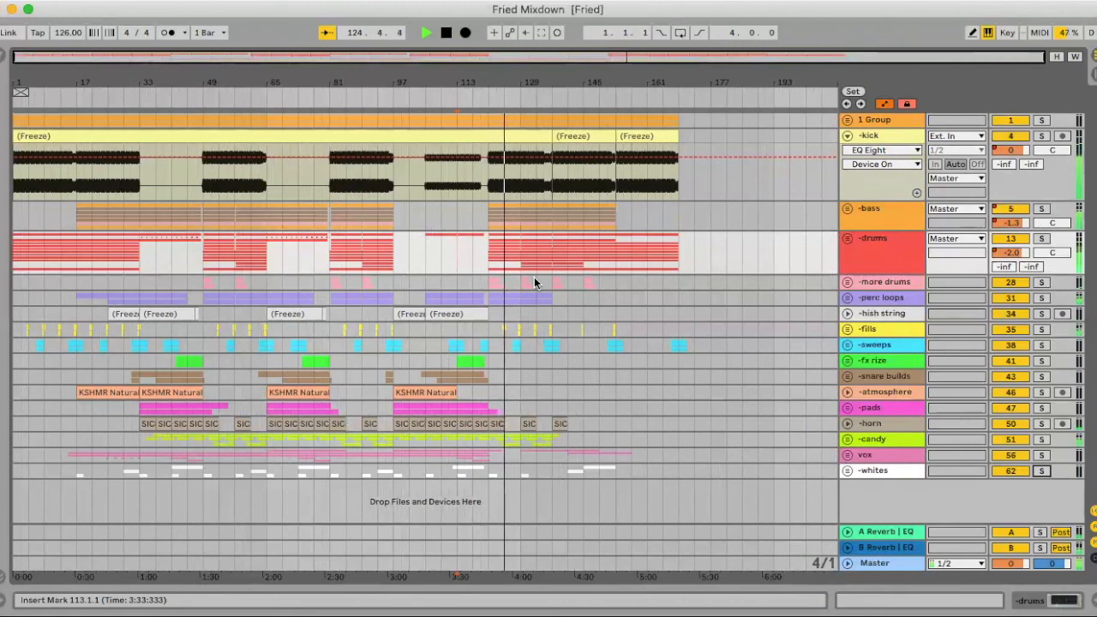
pyautogui.press('space')
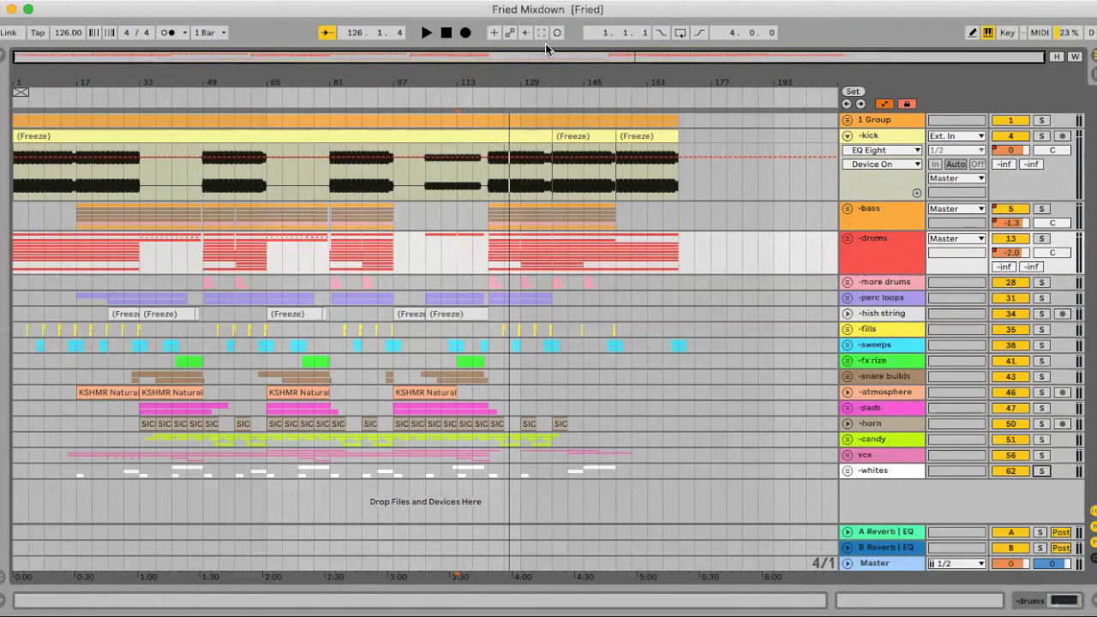
pyautogui.moveTo(554, 82); pyautogui.dragTo(549, 91)
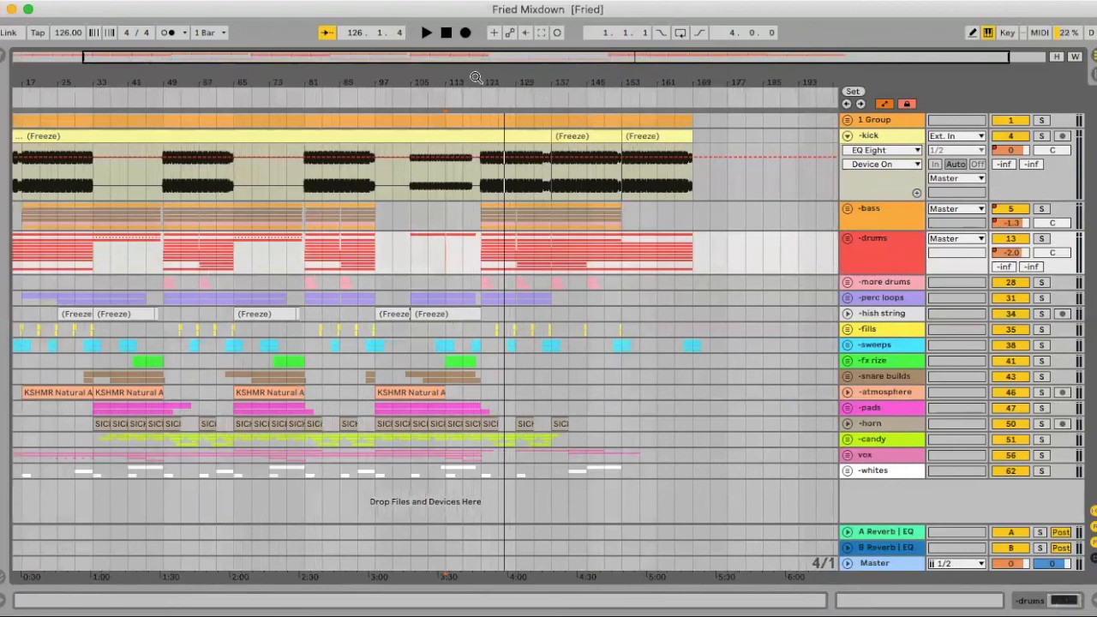
pyautogui.moveTo(475, 77); pyautogui.dragTo(481, 63)
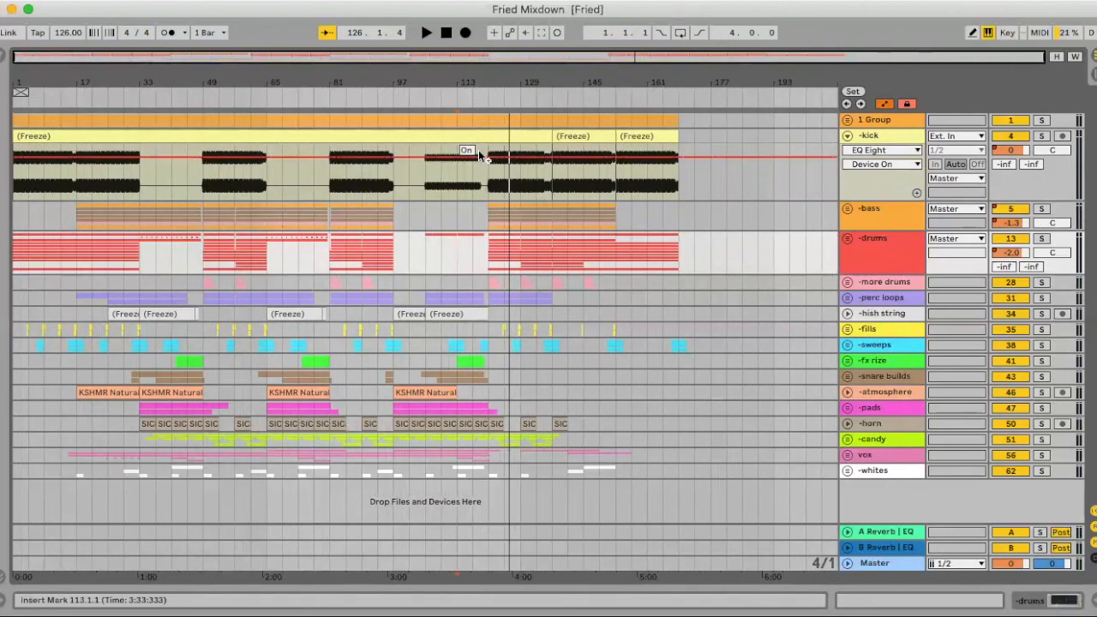